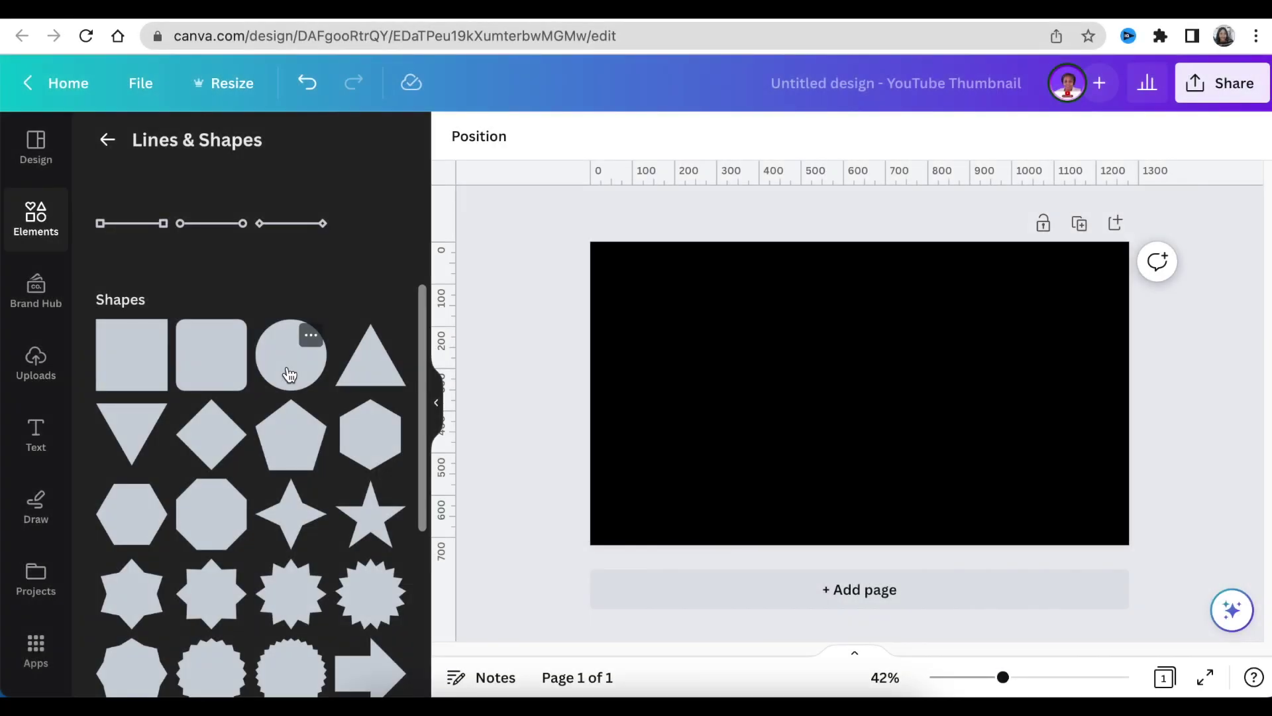
Add a circle, colour it with the green swatch, and duplicate it with Ctrl+D
{"action": "left_click", "coordinate": [289, 375]}
{"action": "left_click", "coordinate": [565, 138]}
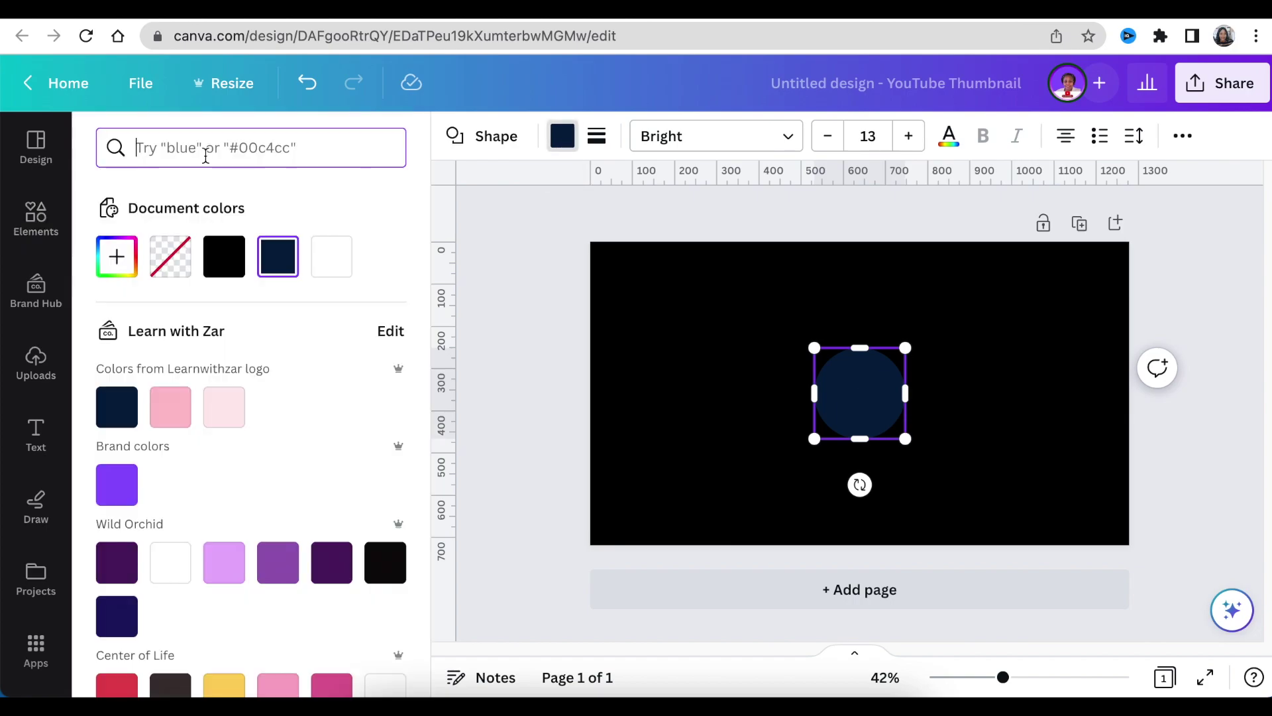
{"action": "type", "text": "green"}
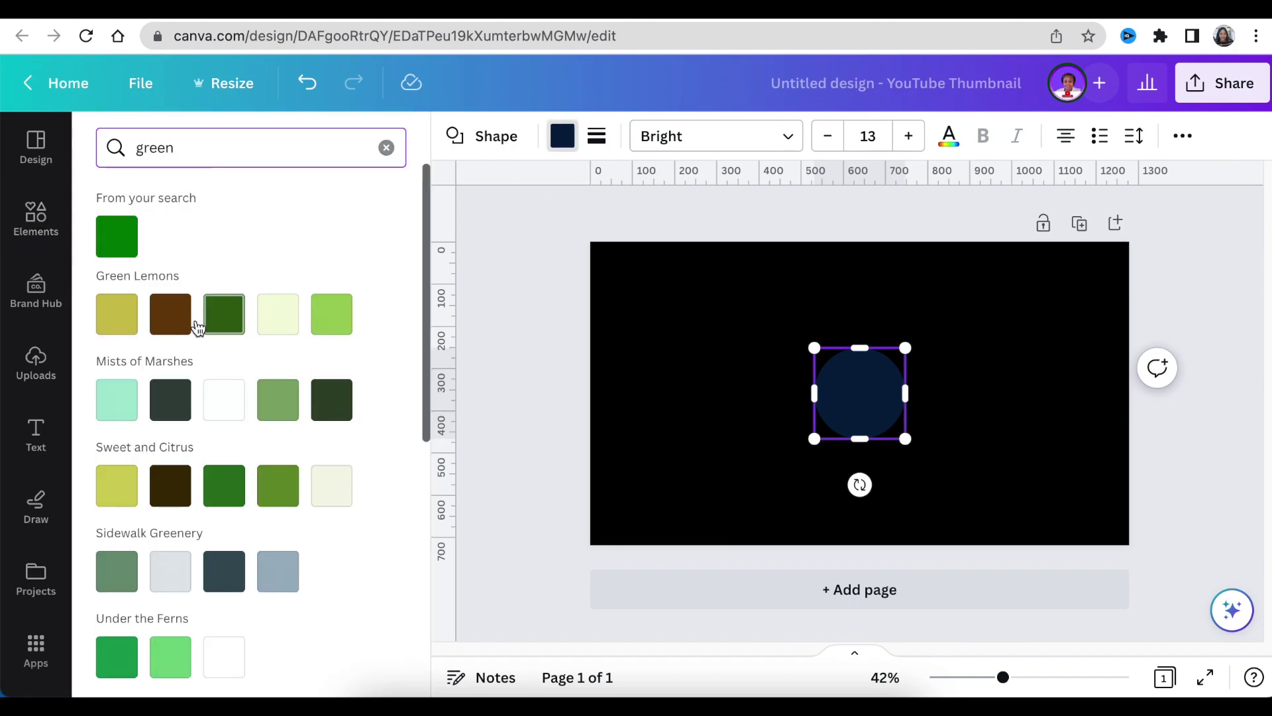
{"action": "left_click", "coordinate": [123, 245]}
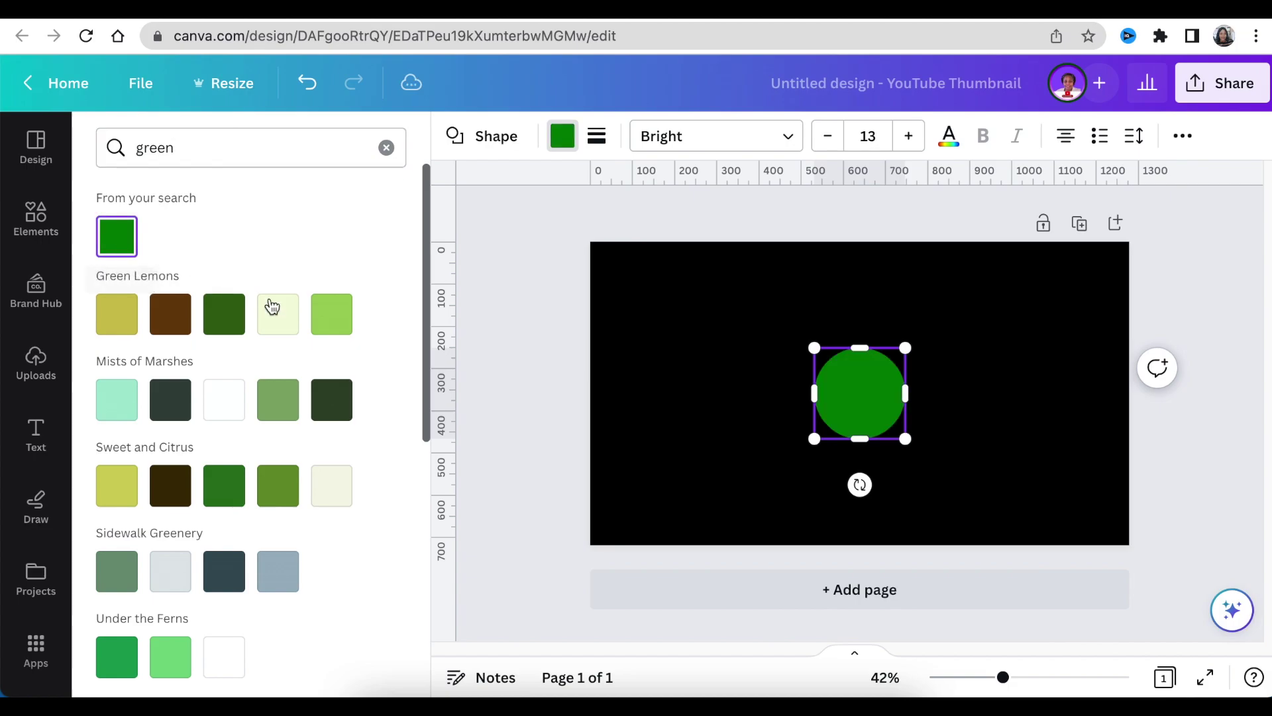
{"action": "key", "text": "ctrl+d"}
Overlap the left green circle with a copy offset up-left and colour it black
{"action": "left_click", "coordinate": [722, 416]}
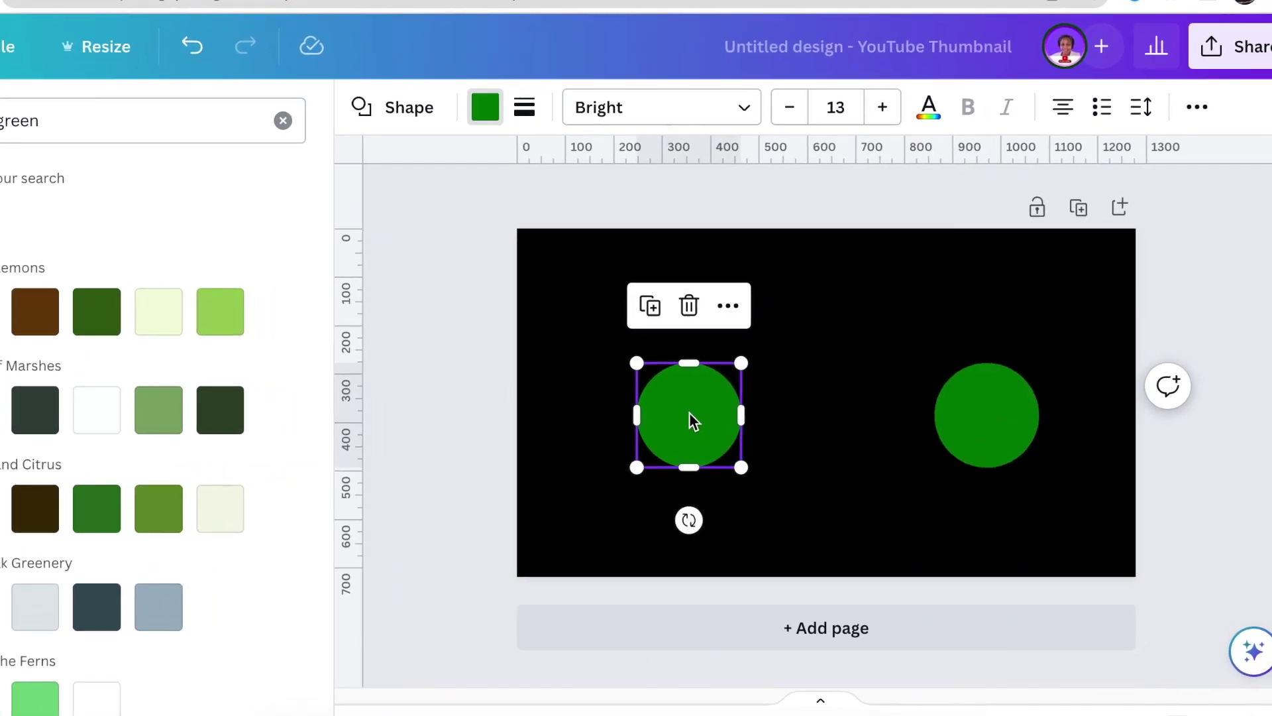
{"action": "left_click_drag", "start_coordinate": [689, 420], "coordinate": [619, 417]}
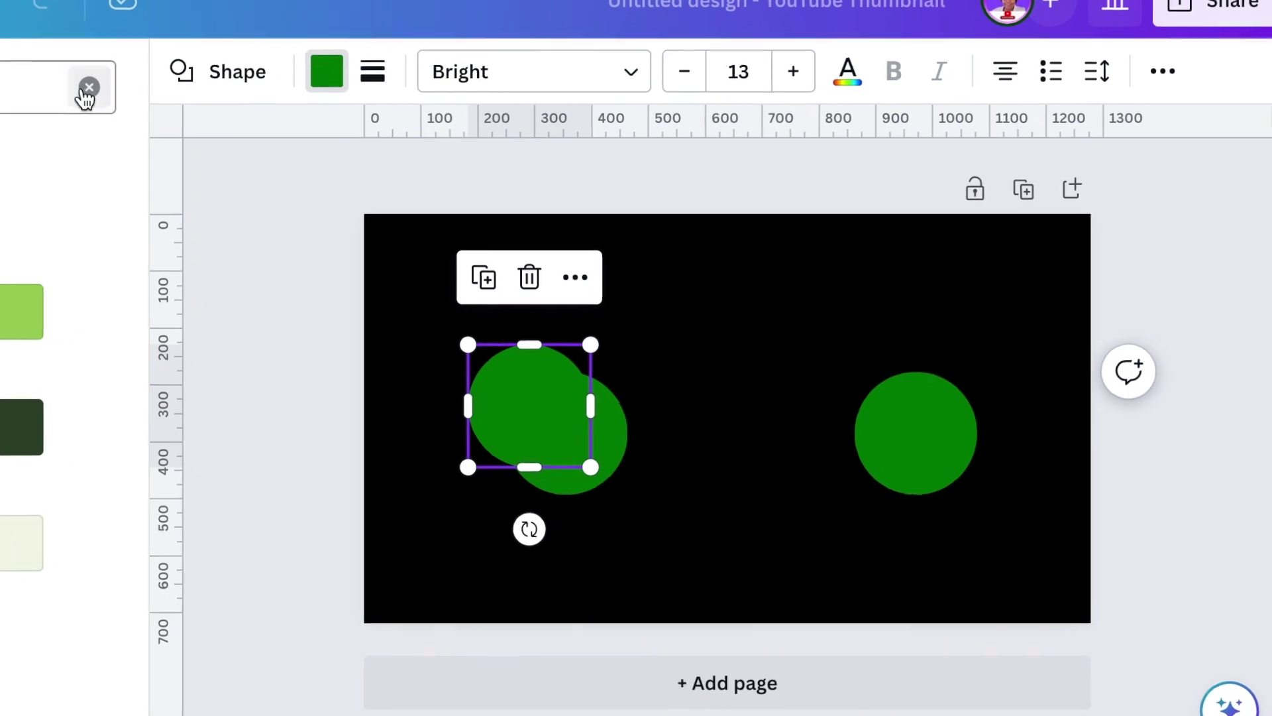
{"action": "left_click", "coordinate": [85, 99]}
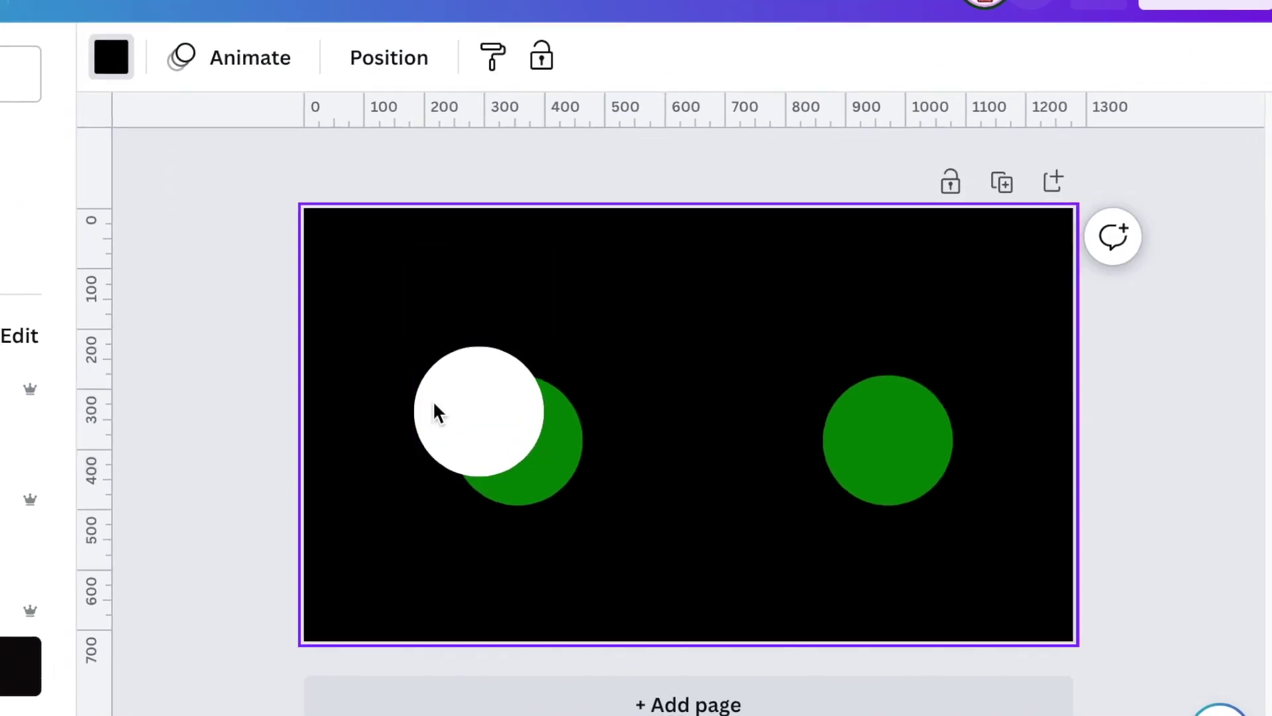
{"action": "left_click", "coordinate": [485, 407]}
{"action": "left_click", "coordinate": [243, 514]}
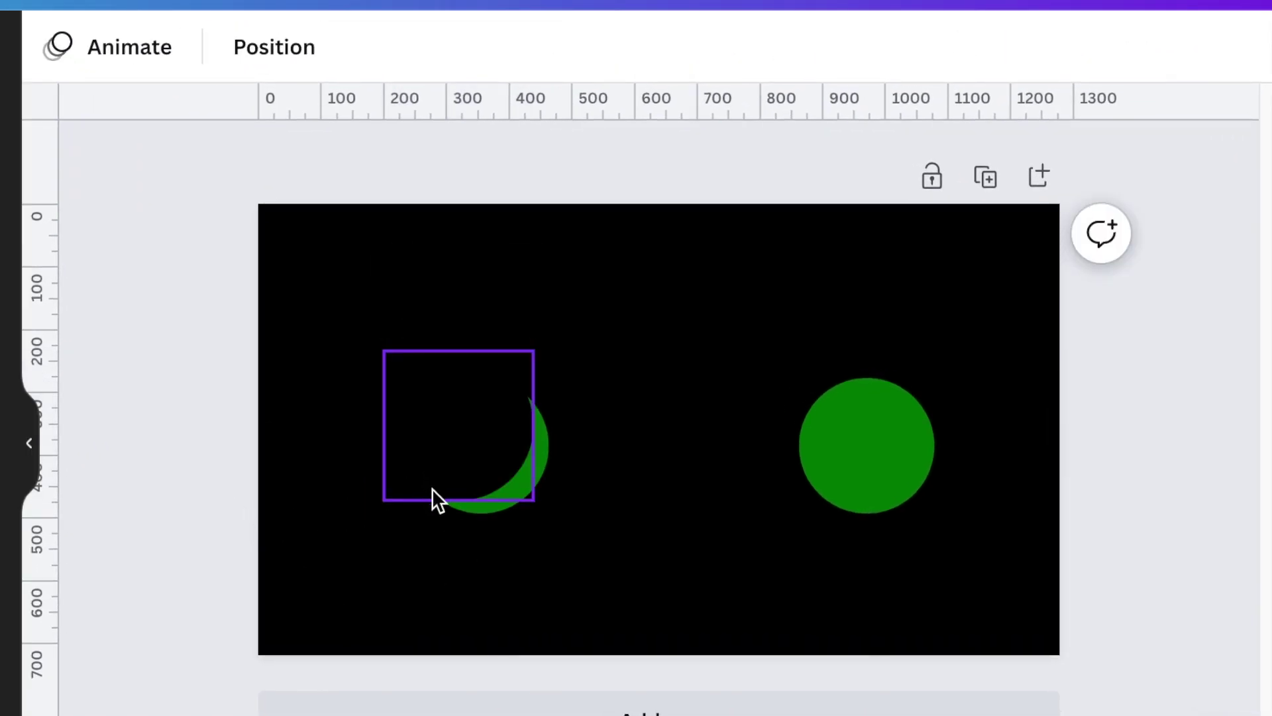
Rotate a black square about 20°, enlarge it over the crescent, and group all pieces
{"action": "left_click", "coordinate": [431, 487]}
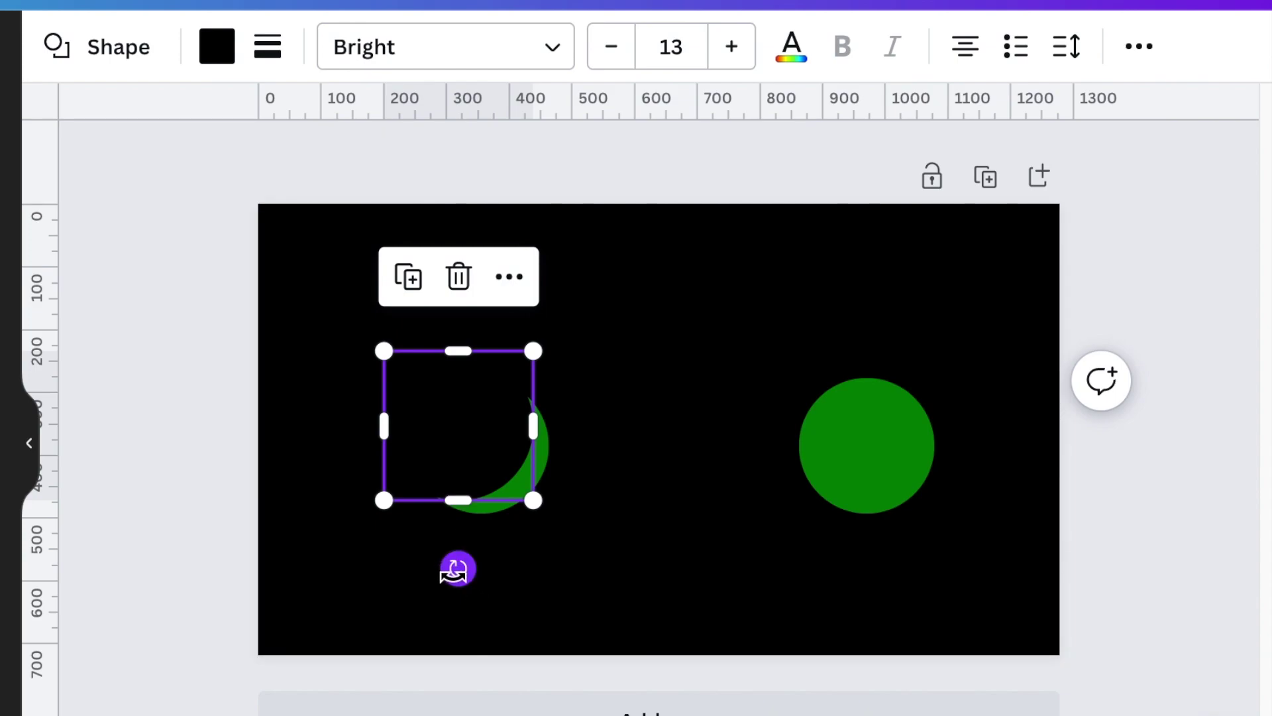
{"action": "left_click_drag", "start_coordinate": [444, 567], "coordinate": [417, 531]}
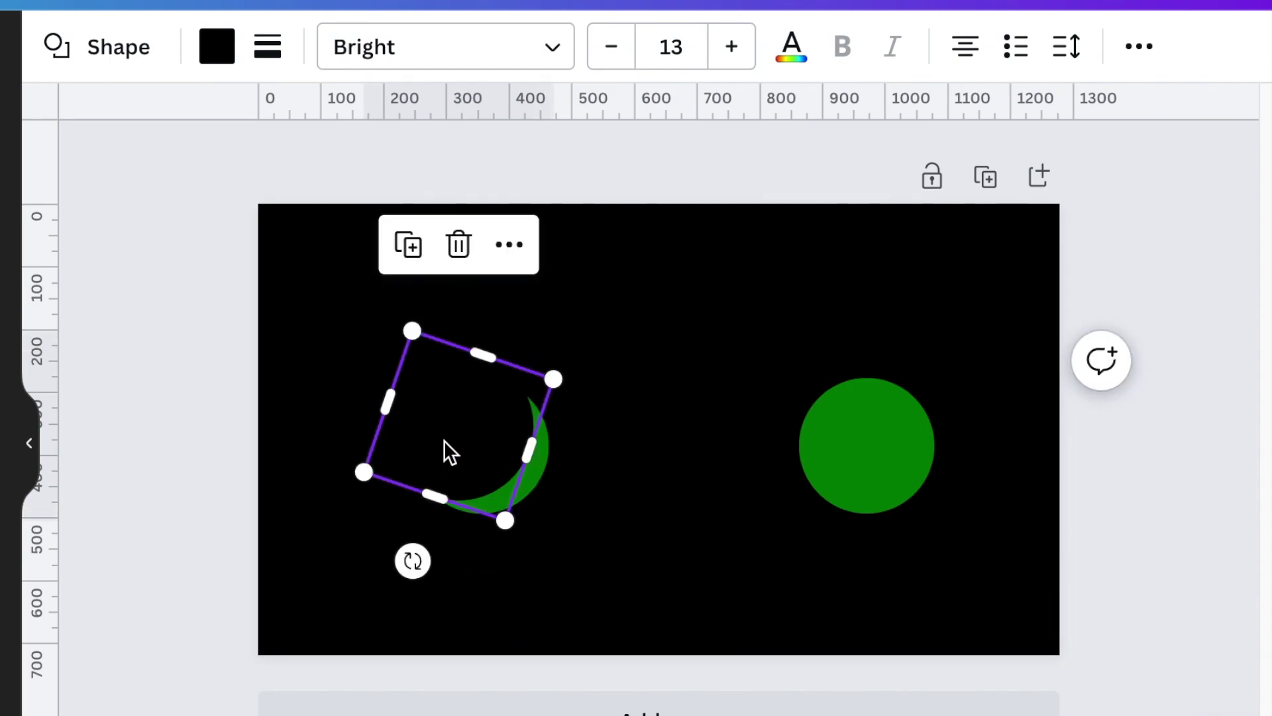
{"action": "mouse_move", "coordinate": [443, 440]}
{"action": "left_mouse_down"}
{"action": "mouse_move", "coordinate": [451, 429]}
{"action": "mouse_move", "coordinate": [457, 440]}
{"action": "left_mouse_up"}
{"action": "mouse_move", "coordinate": [551, 368]}
{"action": "left_mouse_down"}
{"action": "mouse_move", "coordinate": [579, 376]}
{"action": "mouse_move", "coordinate": [579, 343]}
{"action": "left_mouse_up"}
{"action": "left_click_drag", "start_coordinate": [463, 415], "coordinate": [452, 391]}
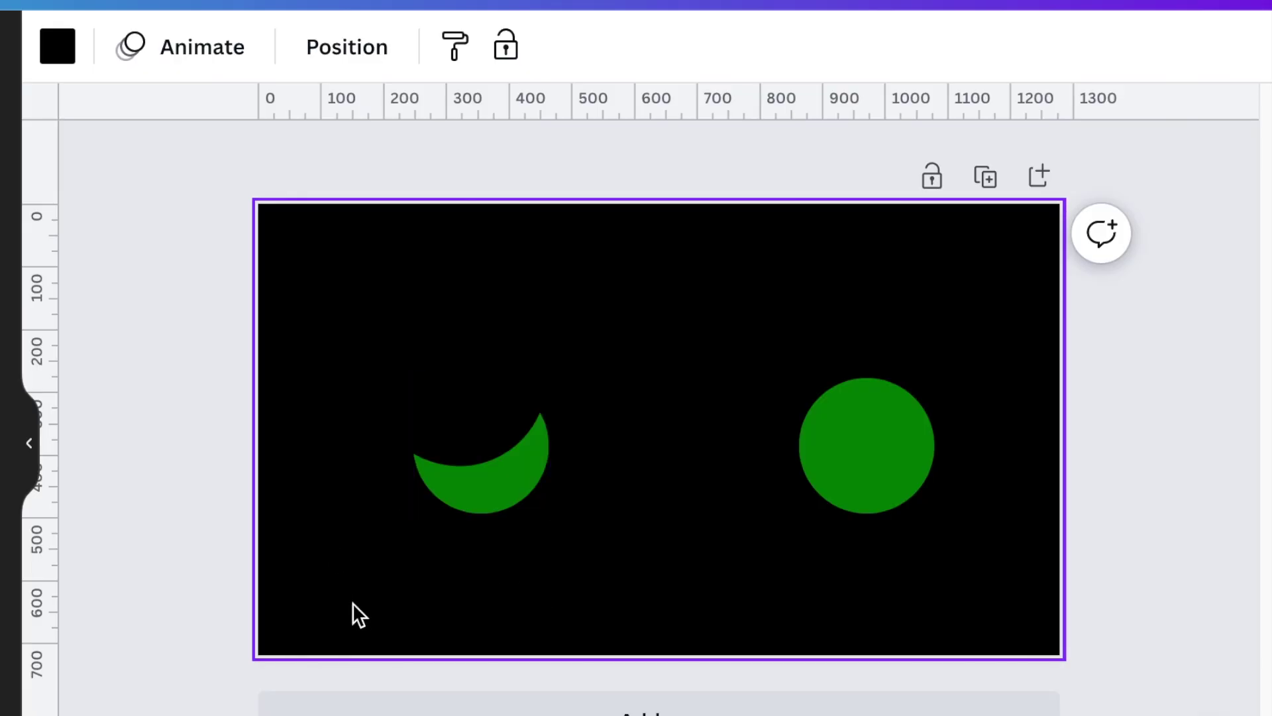
{"action": "left_click_drag", "start_coordinate": [657, 571], "coordinate": [320, 376]}
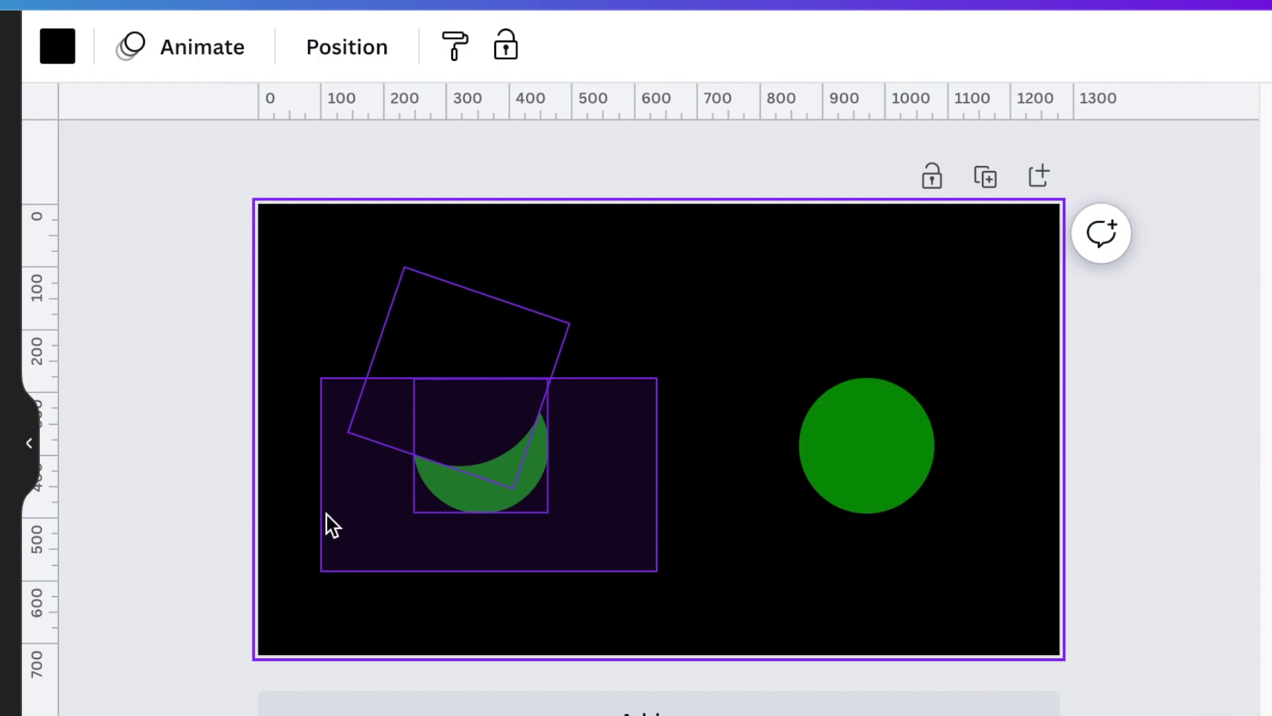
{"action": "left_click_drag", "start_coordinate": [326, 513], "coordinate": [326, 513]}
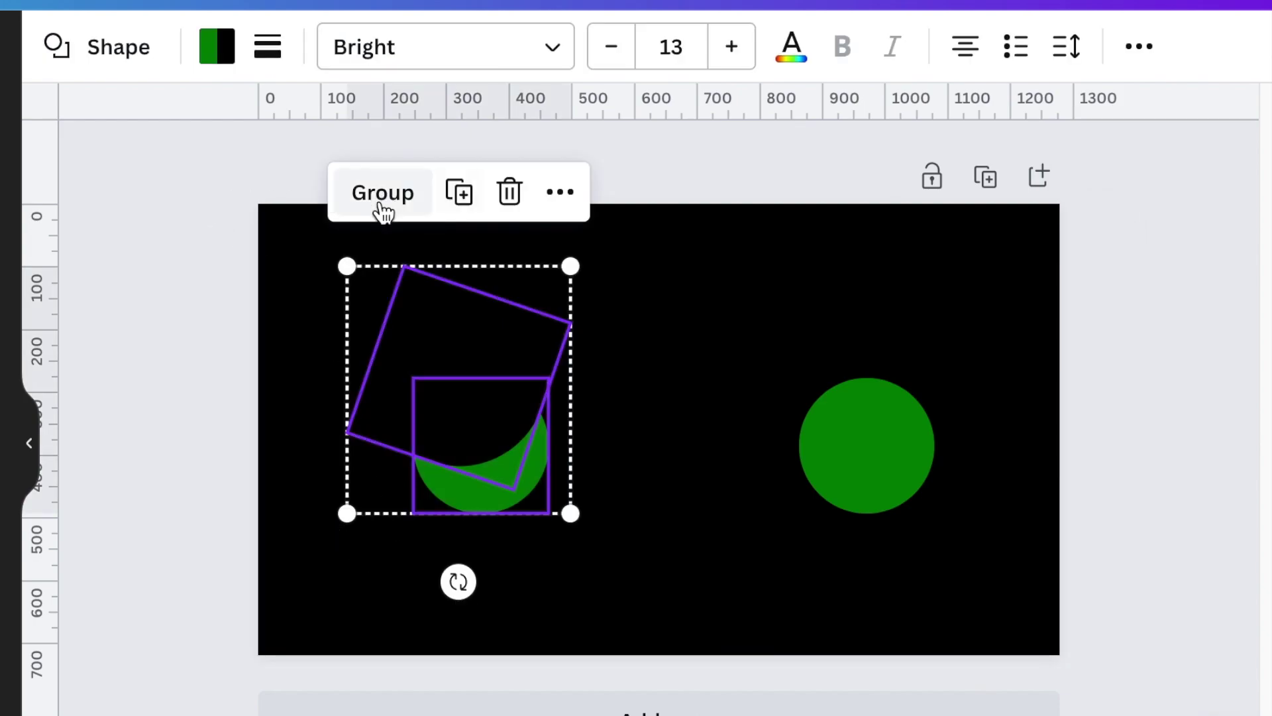
{"action": "left_click", "coordinate": [447, 360]}
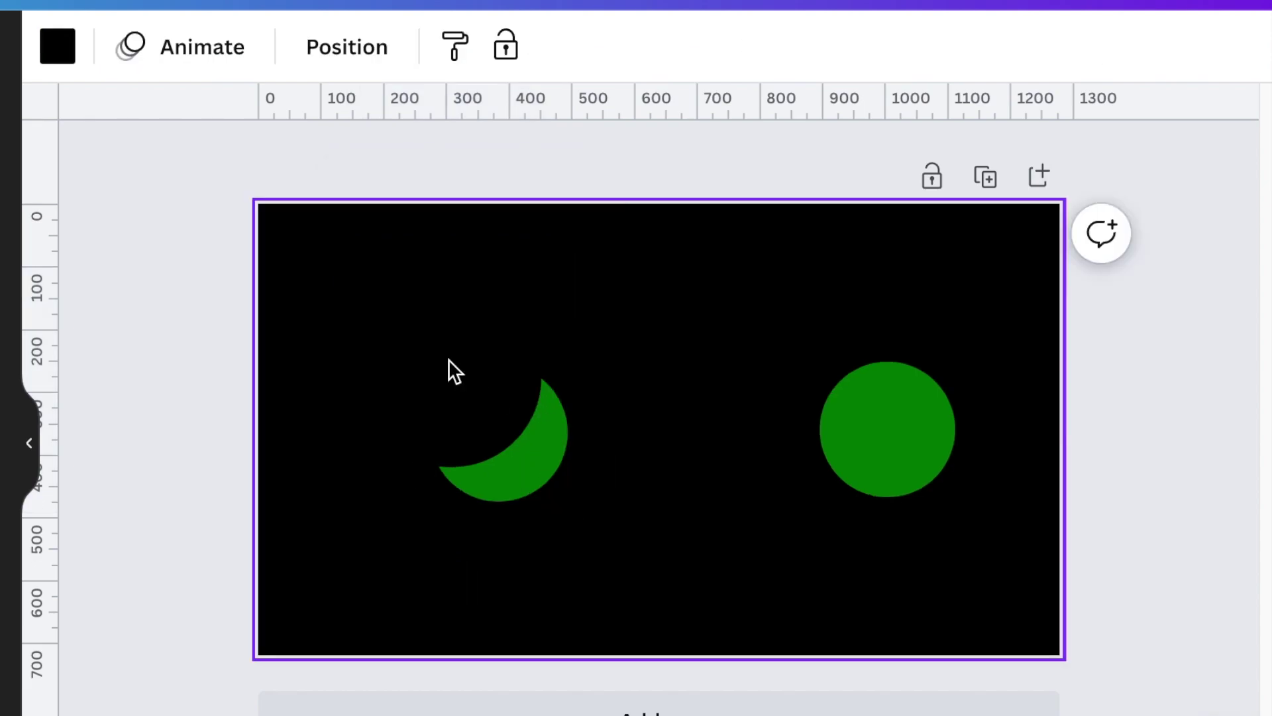
Cut the right circle into a mirrored crescent with a black square and join it beside the left crescent
{"action": "left_click", "coordinate": [448, 359]}
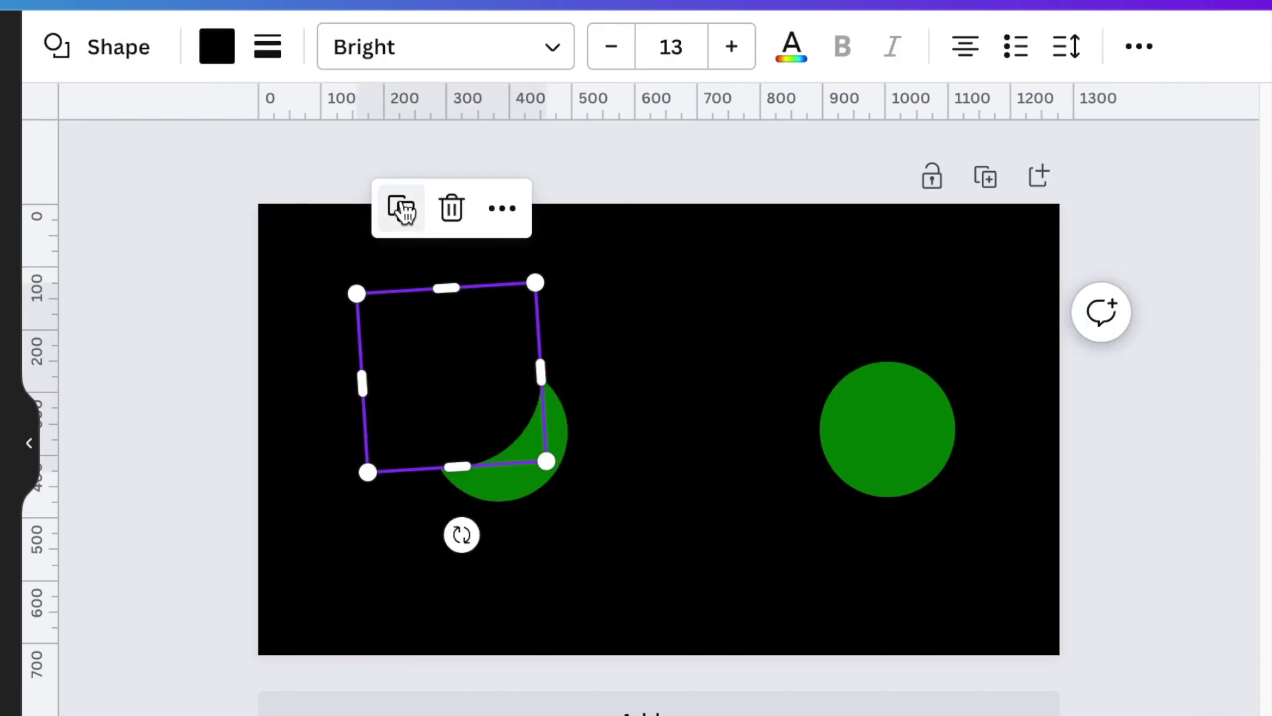
{"action": "left_click_drag", "start_coordinate": [476, 362], "coordinate": [486, 371]}
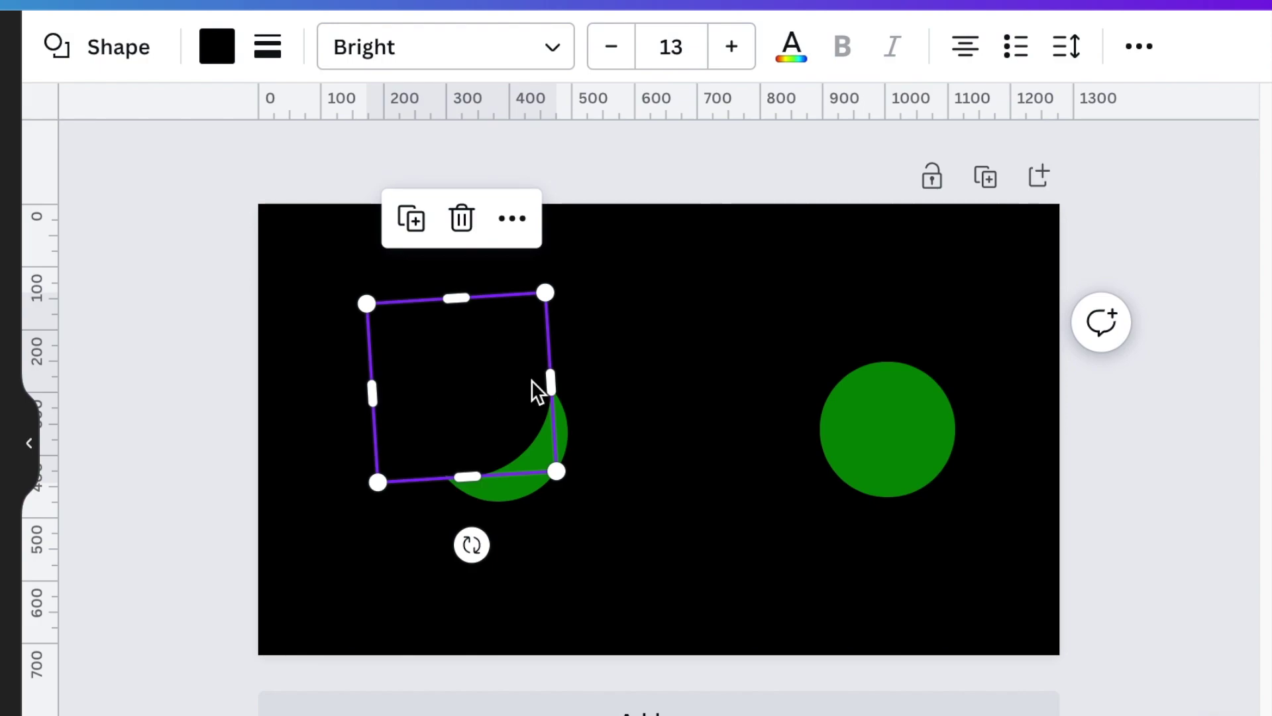
{"action": "left_click_drag", "start_coordinate": [752, 393], "coordinate": [934, 379]}
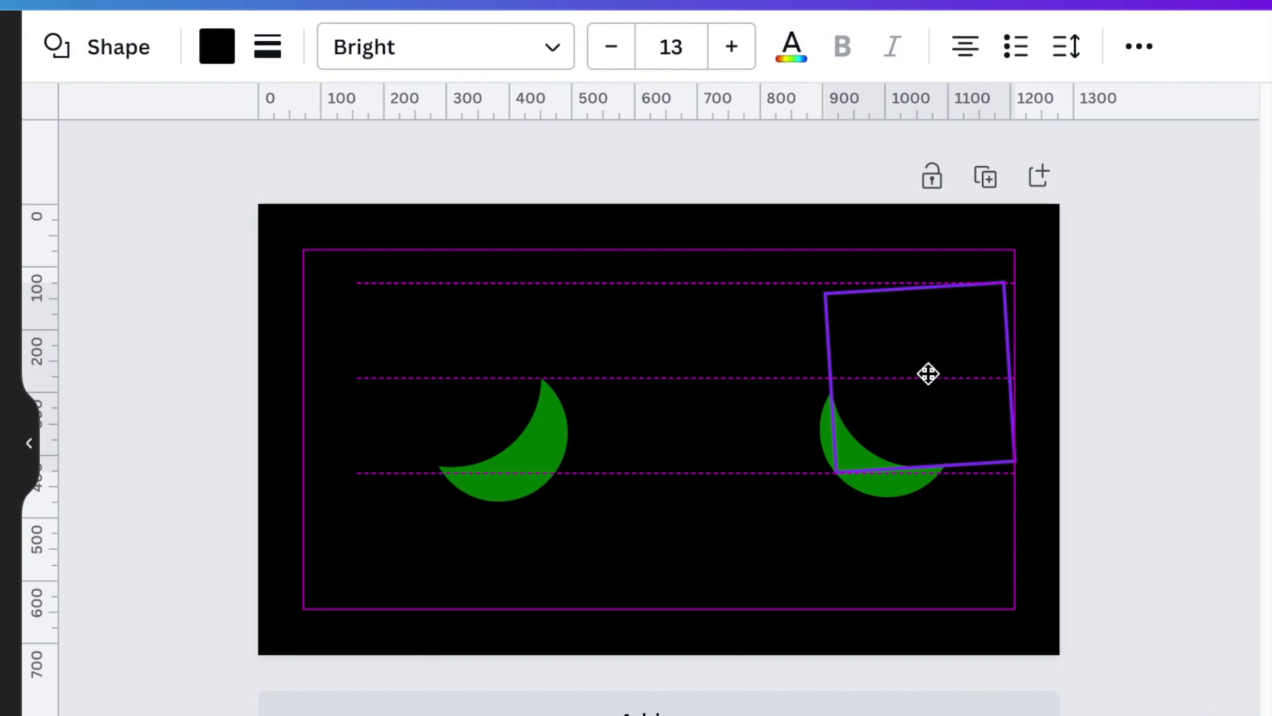
{"action": "mouse_move", "coordinate": [927, 373]}
{"action": "left_mouse_down"}
{"action": "mouse_move", "coordinate": [636, 370]}
{"action": "mouse_move", "coordinate": [616, 375]}
{"action": "mouse_move", "coordinate": [628, 380]}
{"action": "mouse_move", "coordinate": [641, 374]}
{"action": "mouse_move", "coordinate": [443, 386]}
{"action": "left_mouse_up"}
{"action": "left_click", "coordinate": [386, 585]}
{"action": "key", "text": "Delete"}
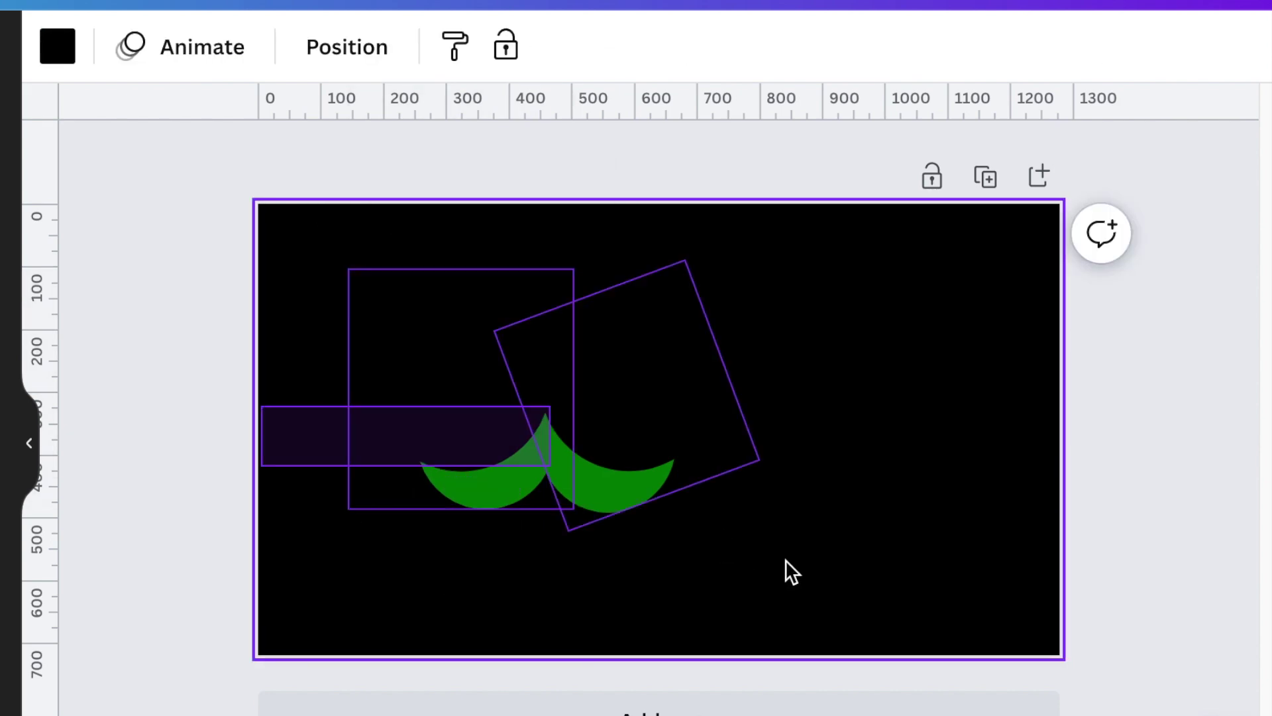
{"action": "left_click", "coordinate": [616, 271]}
Shrink and tilt the branch tier, then place a duplicate above it
{"action": "left_click_drag", "start_coordinate": [747, 261], "coordinate": [592, 368]}
{"action": "left_click_drag", "start_coordinate": [469, 599], "coordinate": [472, 597]}
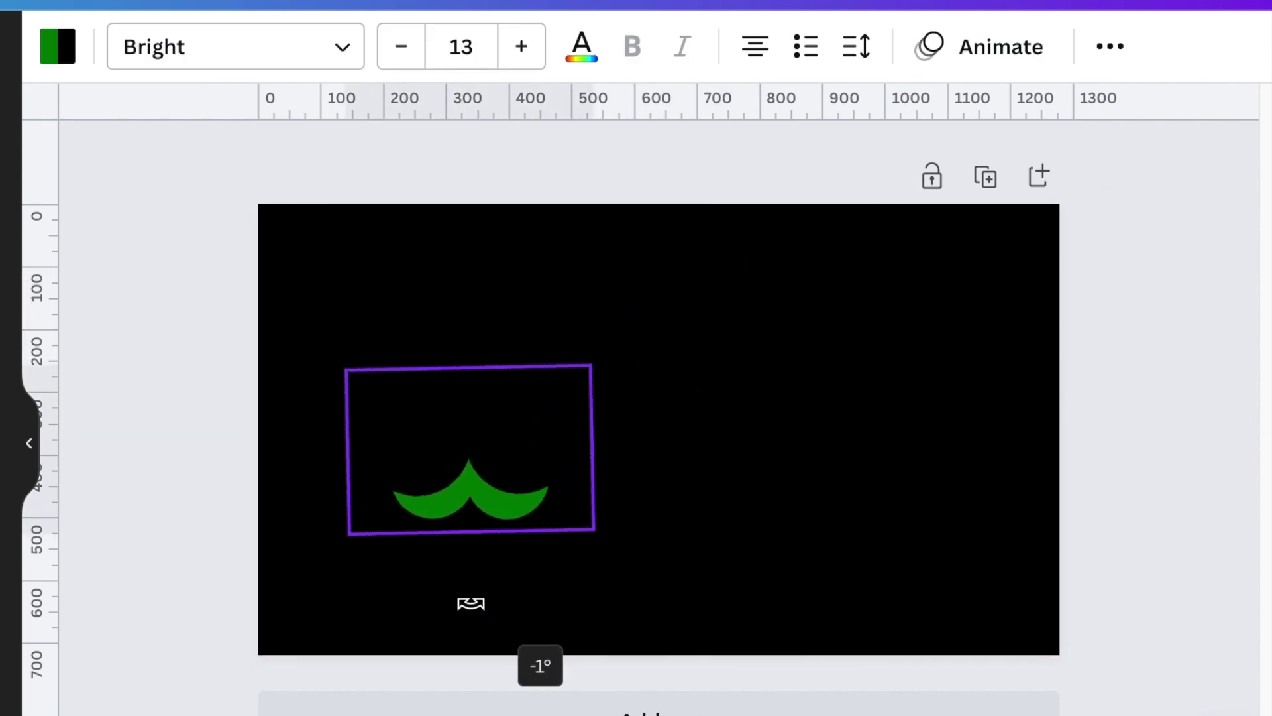
{"action": "left_click_drag", "start_coordinate": [544, 498], "coordinate": [554, 509]}
{"action": "key", "text": "ctrl+d"}
{"action": "left_click_drag", "start_coordinate": [573, 428], "coordinate": [573, 415]}
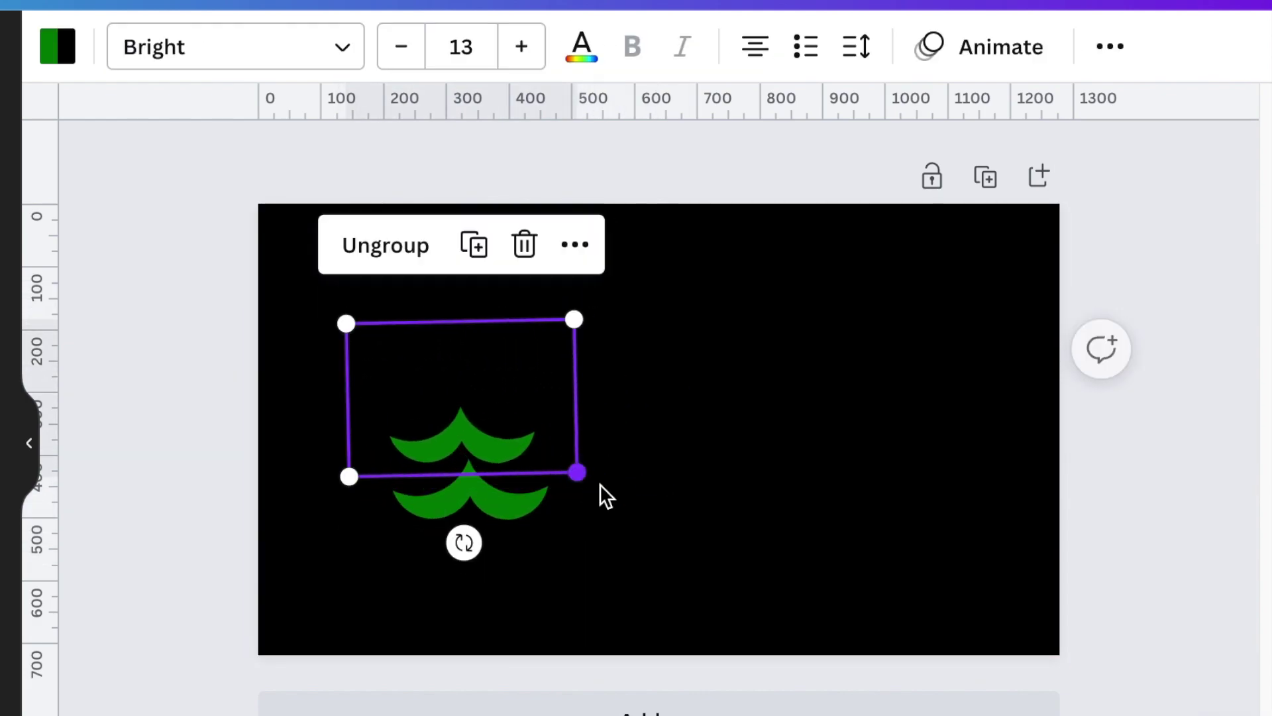
{"action": "key", "text": "ctrl+a"}
{"action": "left_click", "coordinate": [755, 451]}
Move the upper tier copy higher, shrink it, and centre it over the tree
{"action": "left_click", "coordinate": [519, 361]}
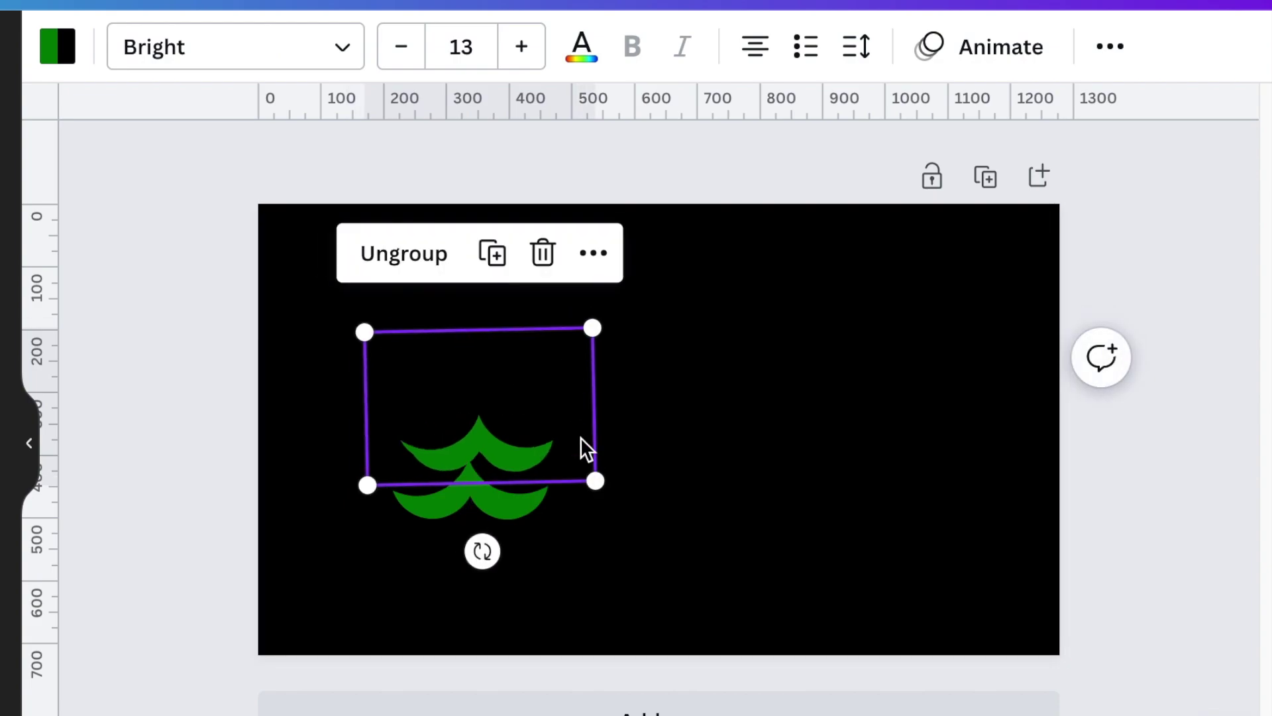
{"action": "left_click_drag", "start_coordinate": [585, 446], "coordinate": [574, 397]}
{"action": "left_click_drag", "start_coordinate": [585, 265], "coordinate": [544, 289]}
{"action": "mouse_move", "coordinate": [514, 324]}
{"action": "left_mouse_down"}
{"action": "mouse_move", "coordinate": [534, 324]}
{"action": "mouse_move", "coordinate": [542, 292]}
{"action": "mouse_move", "coordinate": [571, 327]}
{"action": "left_mouse_up"}
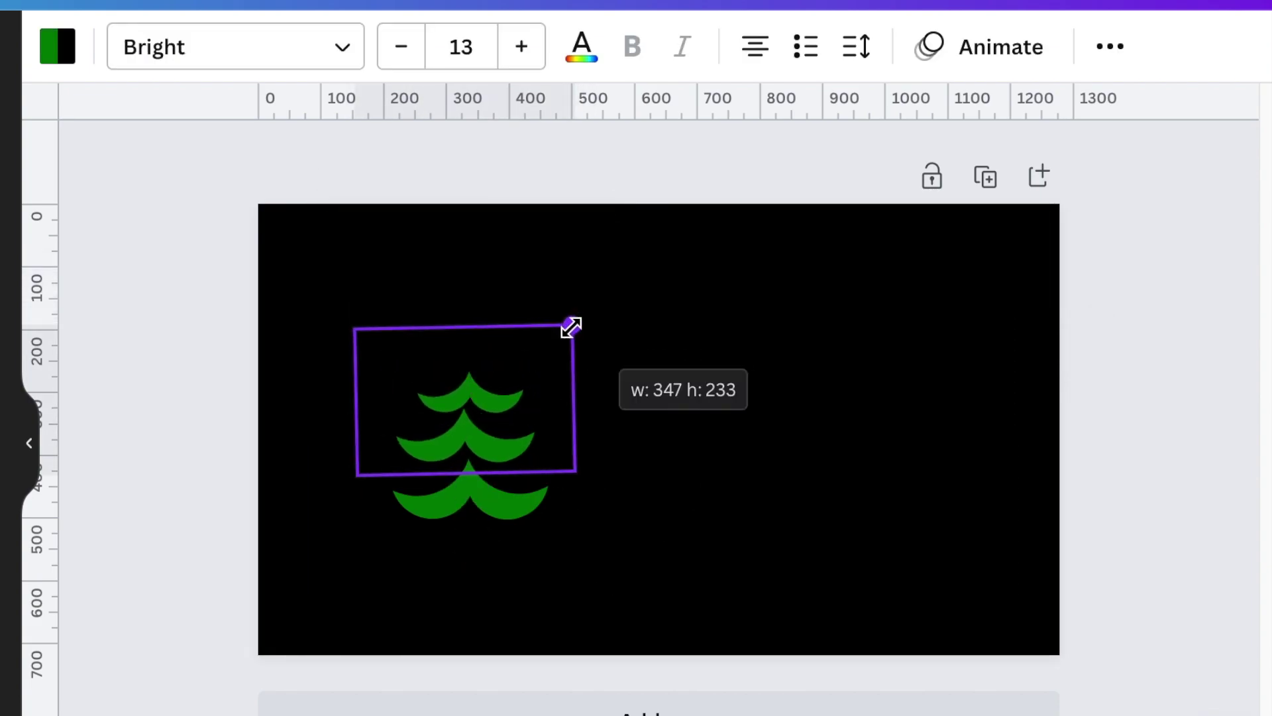
{"action": "left_click", "coordinate": [582, 586]}
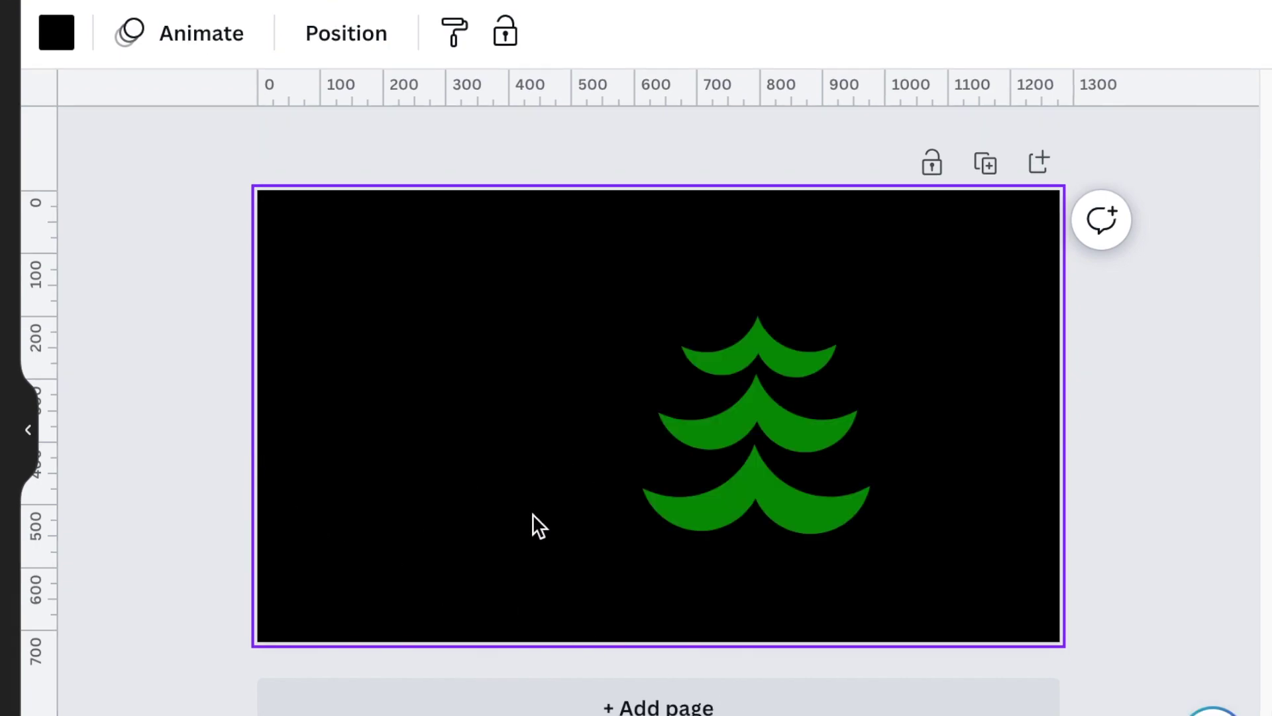
Narrow the lower left and right black covers so the lower tiers join
{"action": "left_click", "coordinate": [663, 471]}
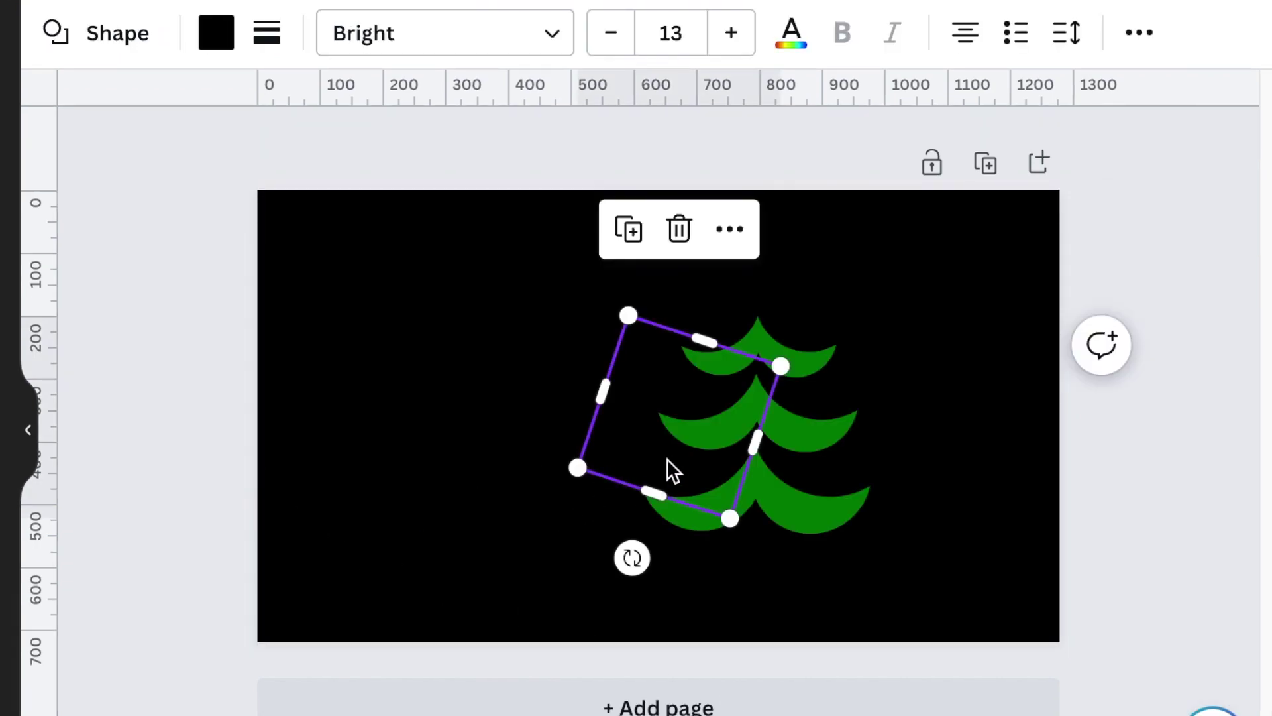
{"action": "left_click_drag", "start_coordinate": [754, 441], "coordinate": [729, 431]}
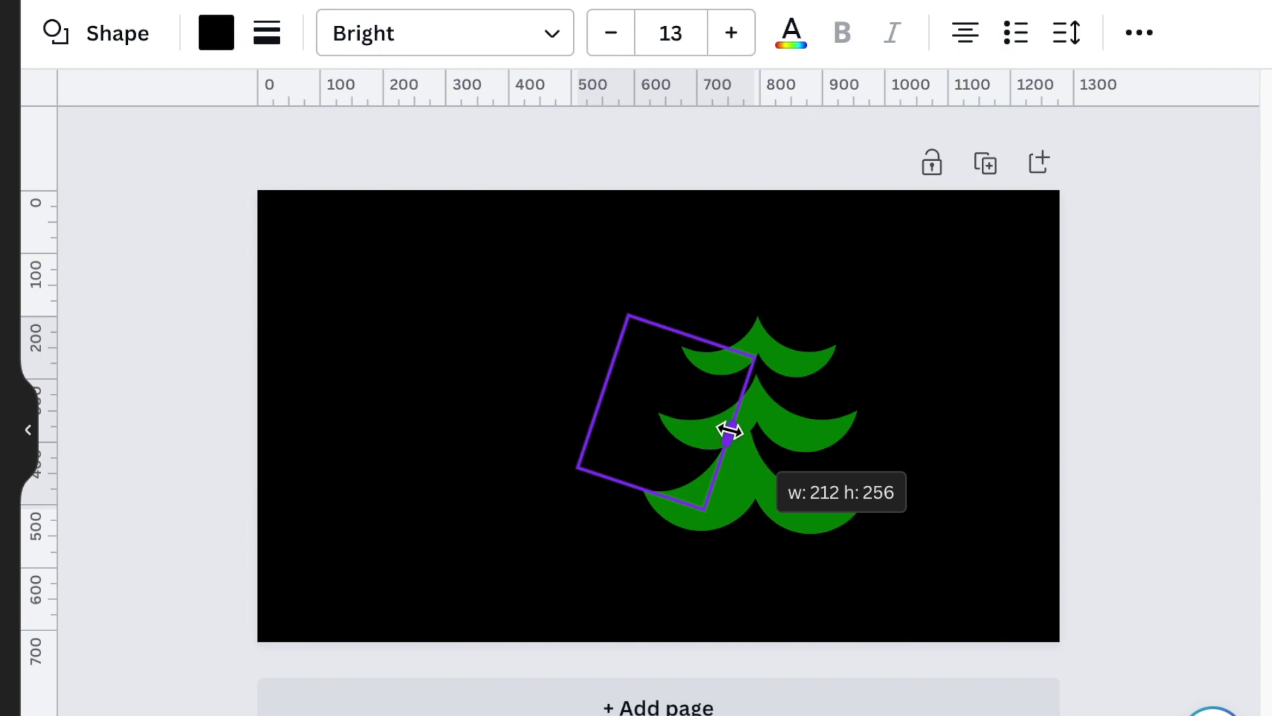
{"action": "left_click", "coordinate": [794, 474]}
{"action": "left_click_drag", "start_coordinate": [771, 446], "coordinate": [794, 435]}
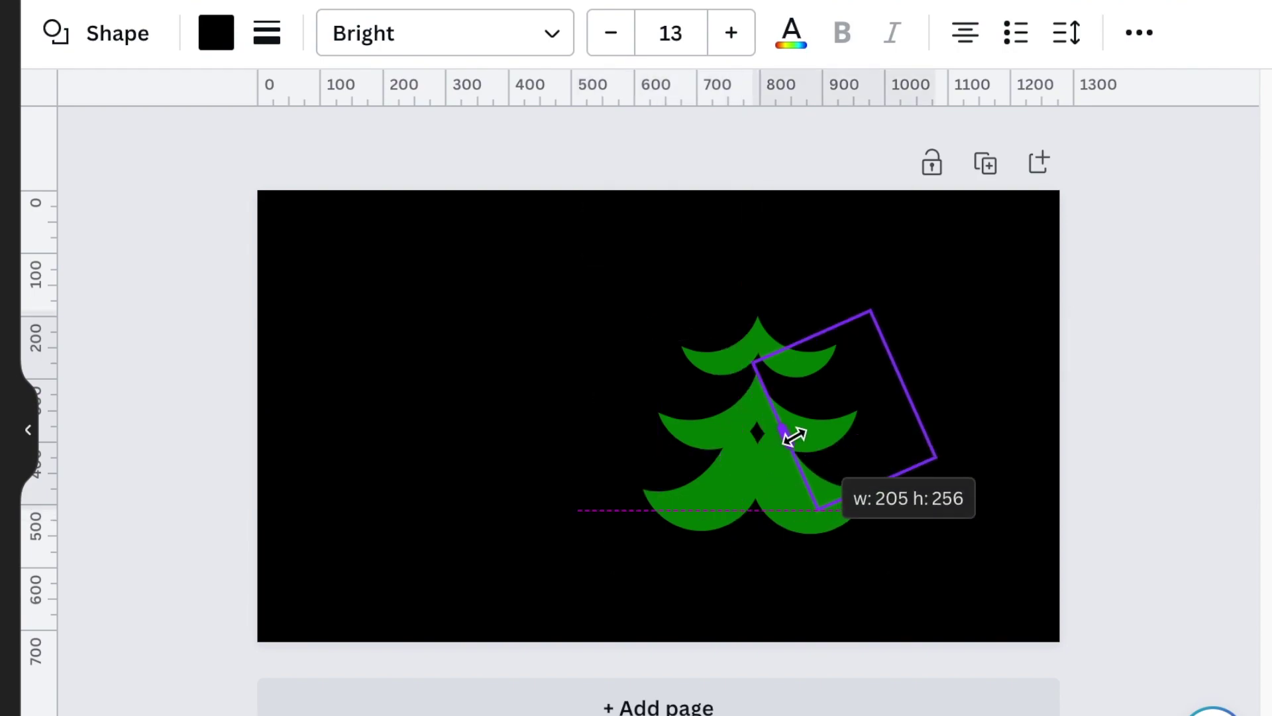
{"action": "left_click", "coordinate": [967, 620]}
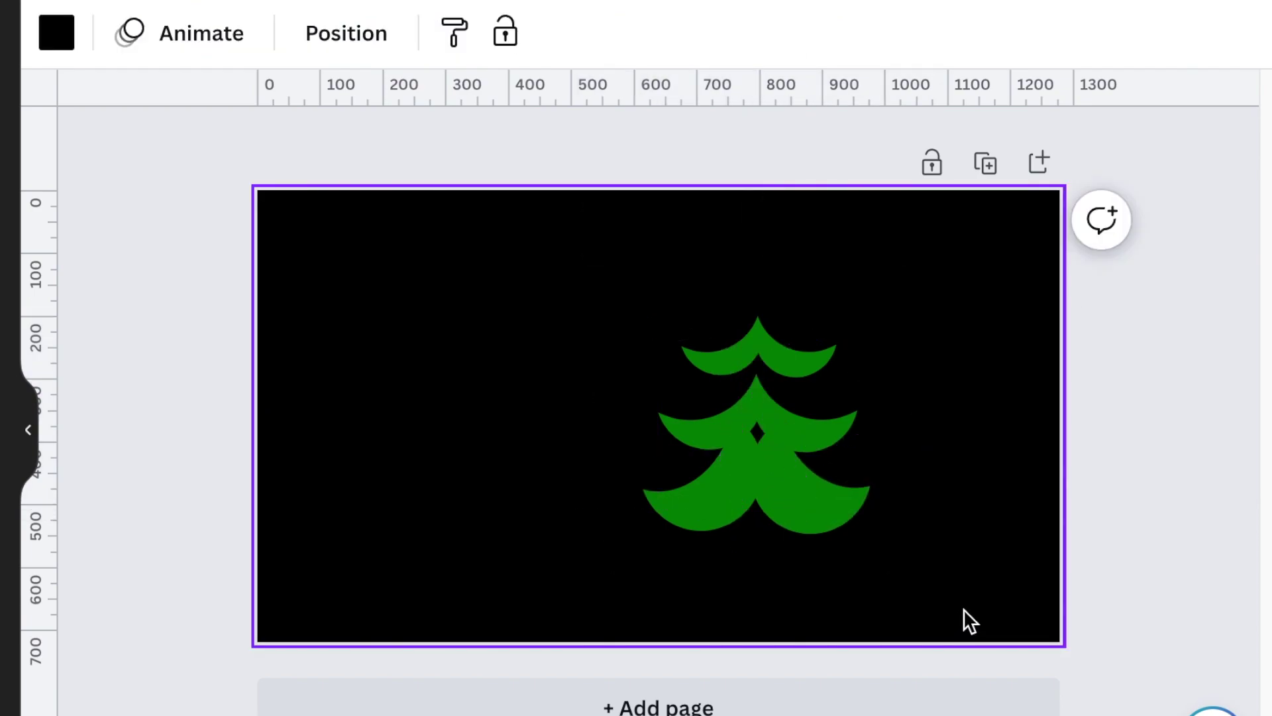
Narrow the upper-left and upper-right covers, then select all the pine tree pieces
{"action": "left_click", "coordinate": [706, 406]}
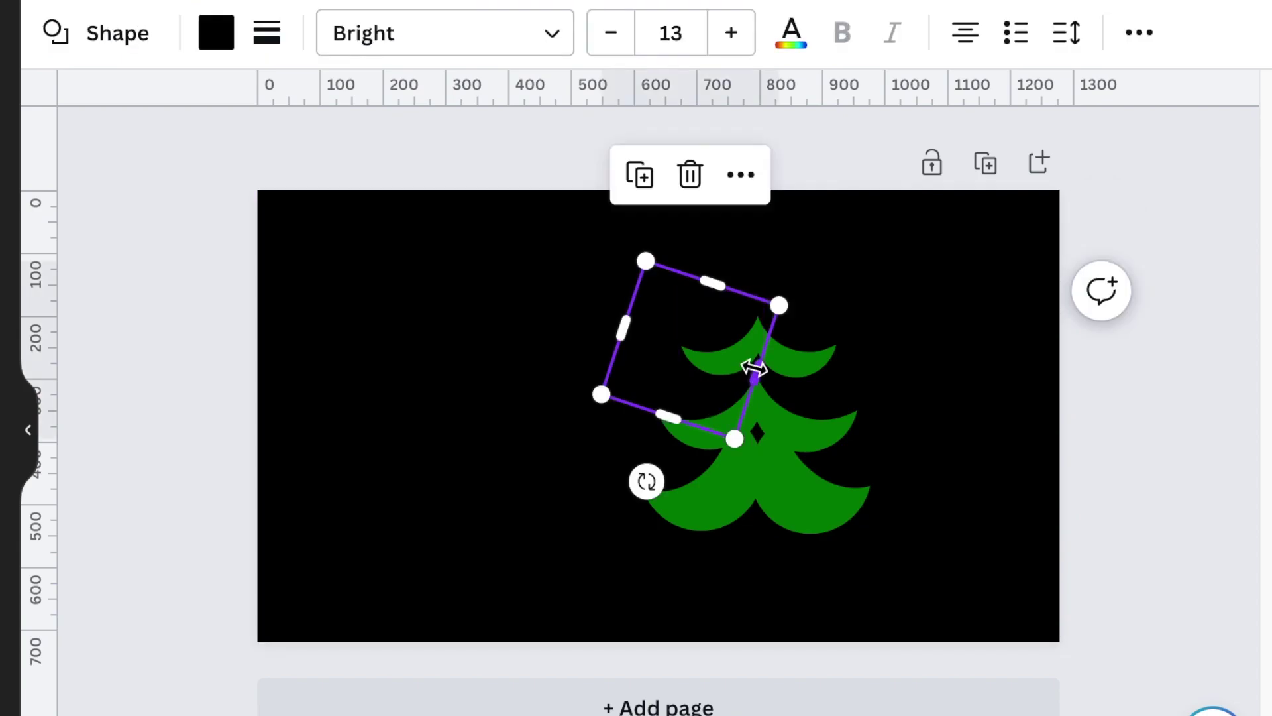
{"action": "left_click_drag", "start_coordinate": [754, 368], "coordinate": [735, 359]}
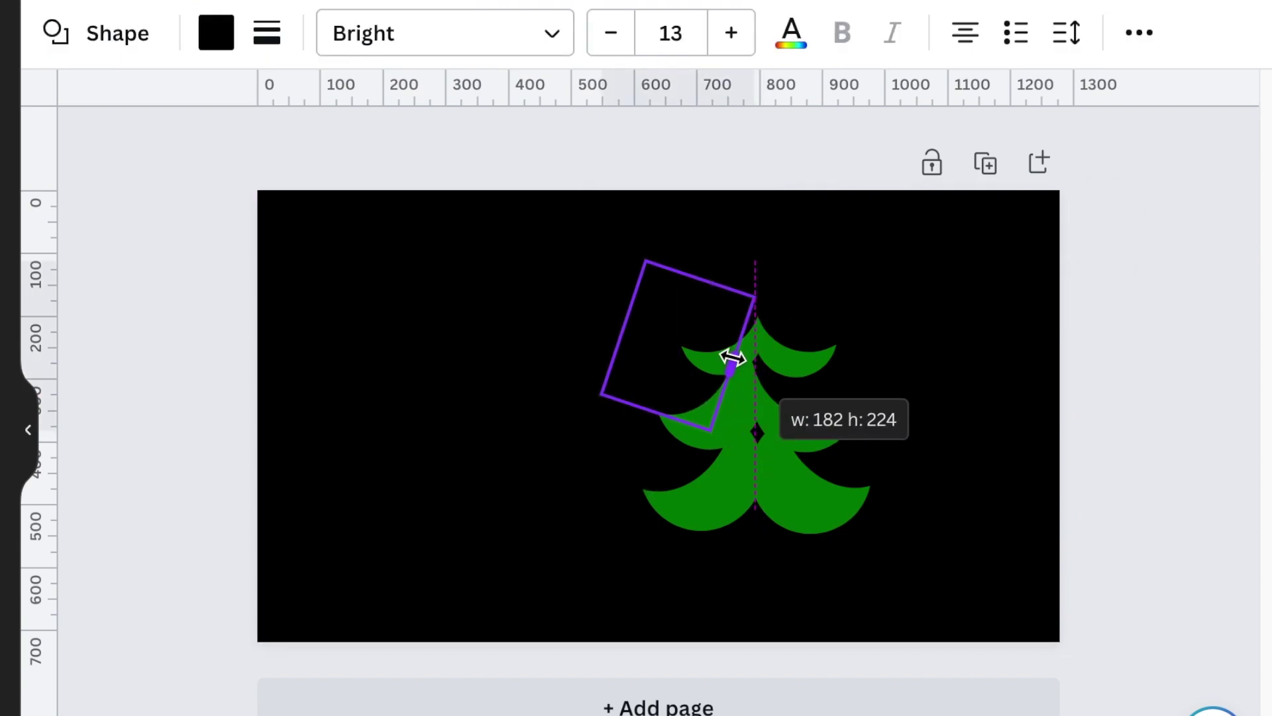
{"action": "left_click_drag", "start_coordinate": [880, 434], "coordinate": [784, 372]}
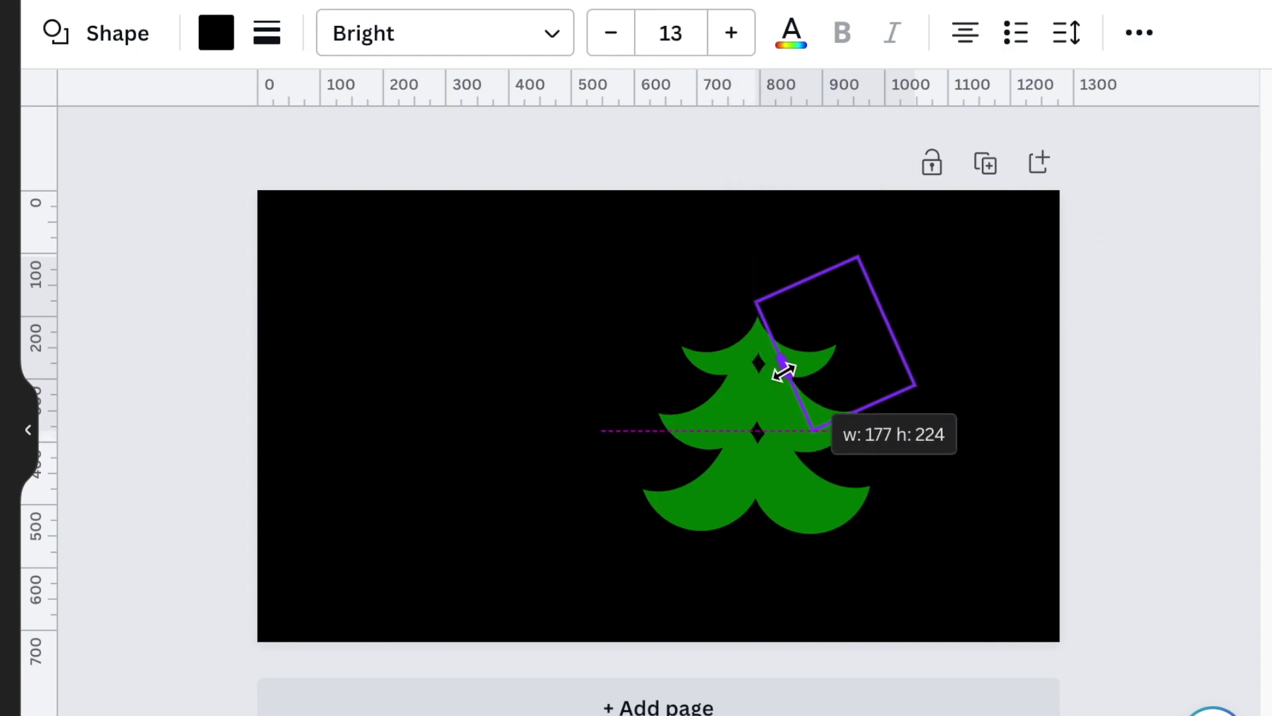
{"action": "left_click", "coordinate": [1017, 547]}
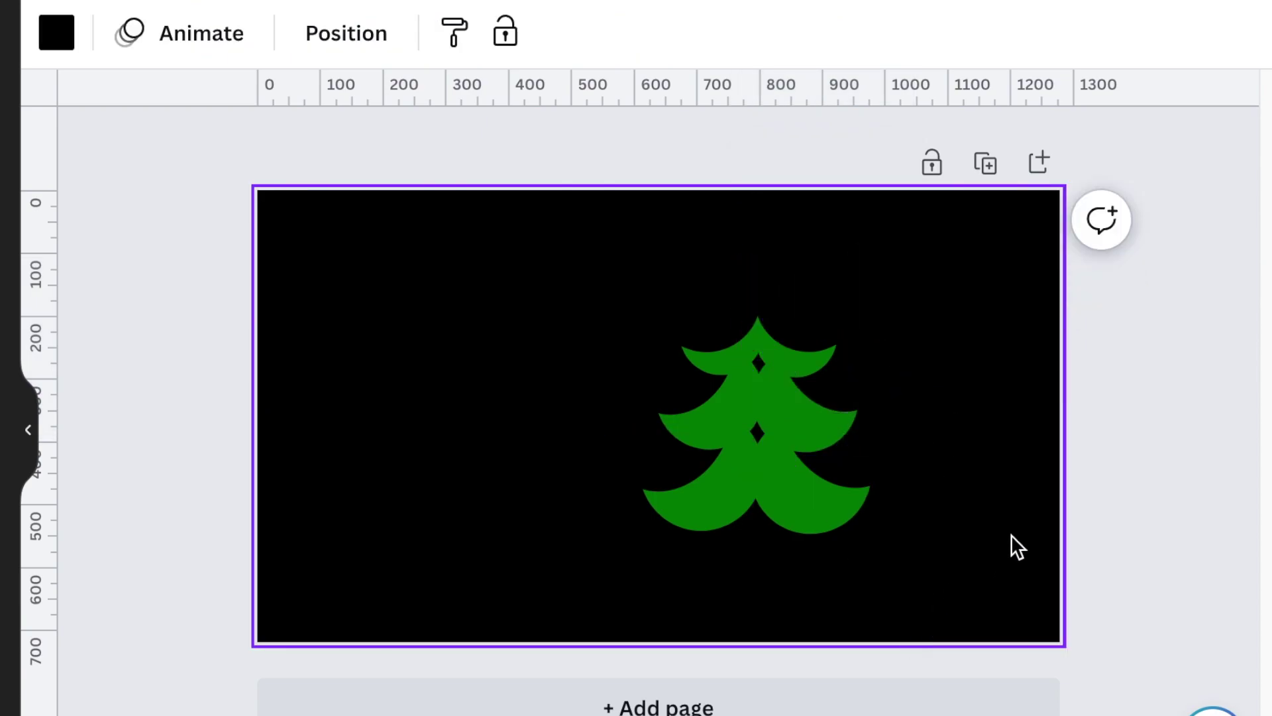
{"action": "mouse_move", "coordinate": [1094, 312]}
{"action": "left_mouse_down"}
{"action": "mouse_move", "coordinate": [621, 570]}
{"action": "mouse_move", "coordinate": [714, 553]}
{"action": "left_mouse_up"}
Group the selected pine tree pieces into one object
{"action": "left_click", "coordinate": [775, 192]}
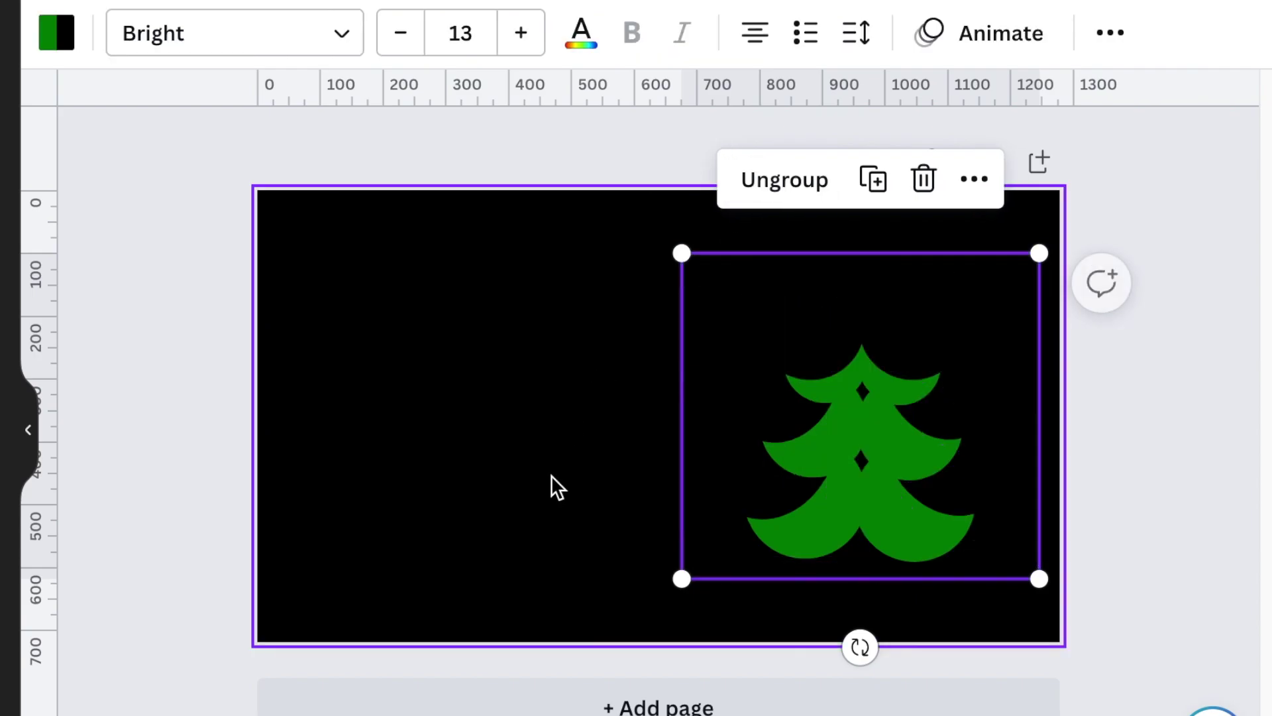
{"action": "left_click", "coordinate": [554, 484]}
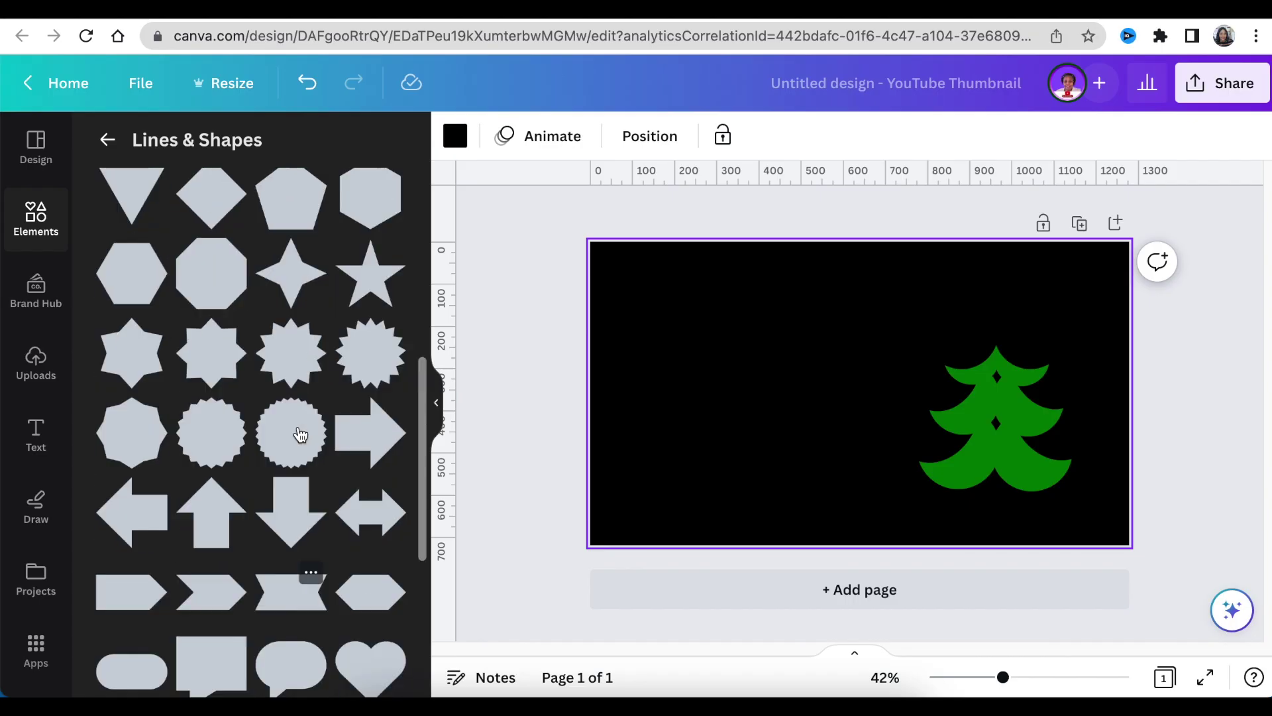
{"action": "scroll", "coordinate": [298, 431], "scroll_direction": "up", "scroll_amount": 5}
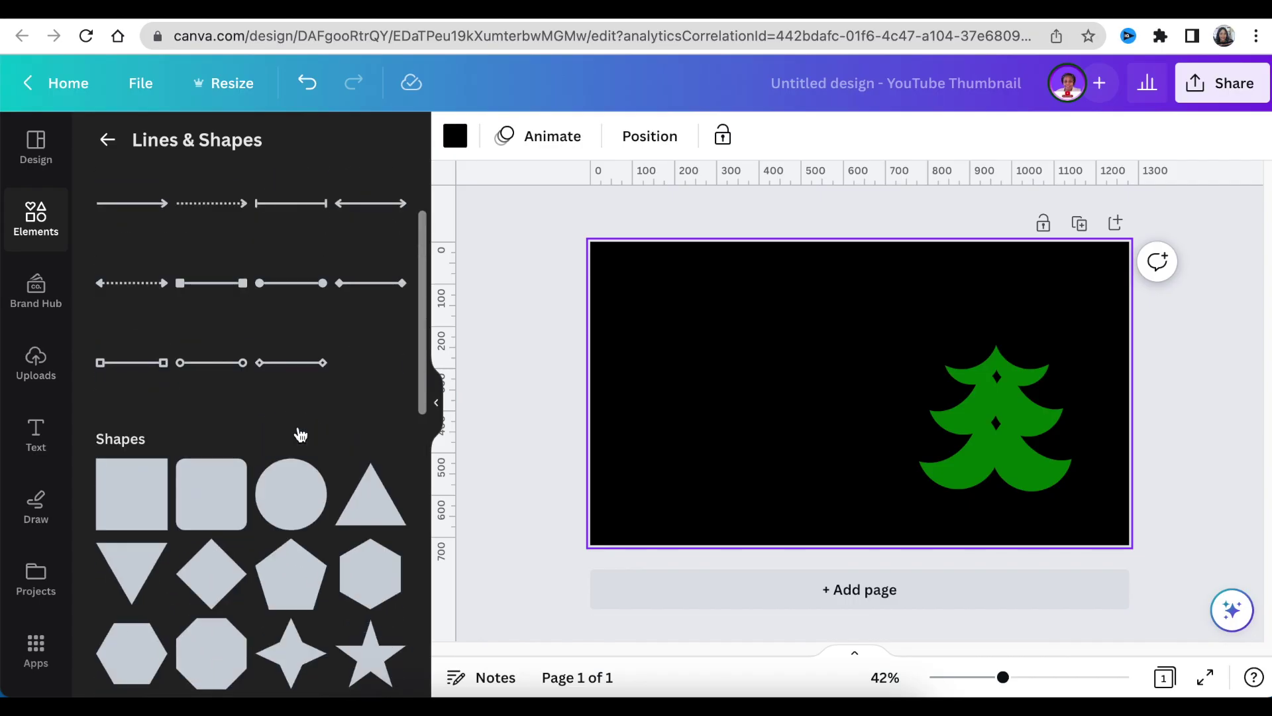
{"action": "scroll", "coordinate": [373, 496], "scroll_direction": "down", "scroll_amount": 1}
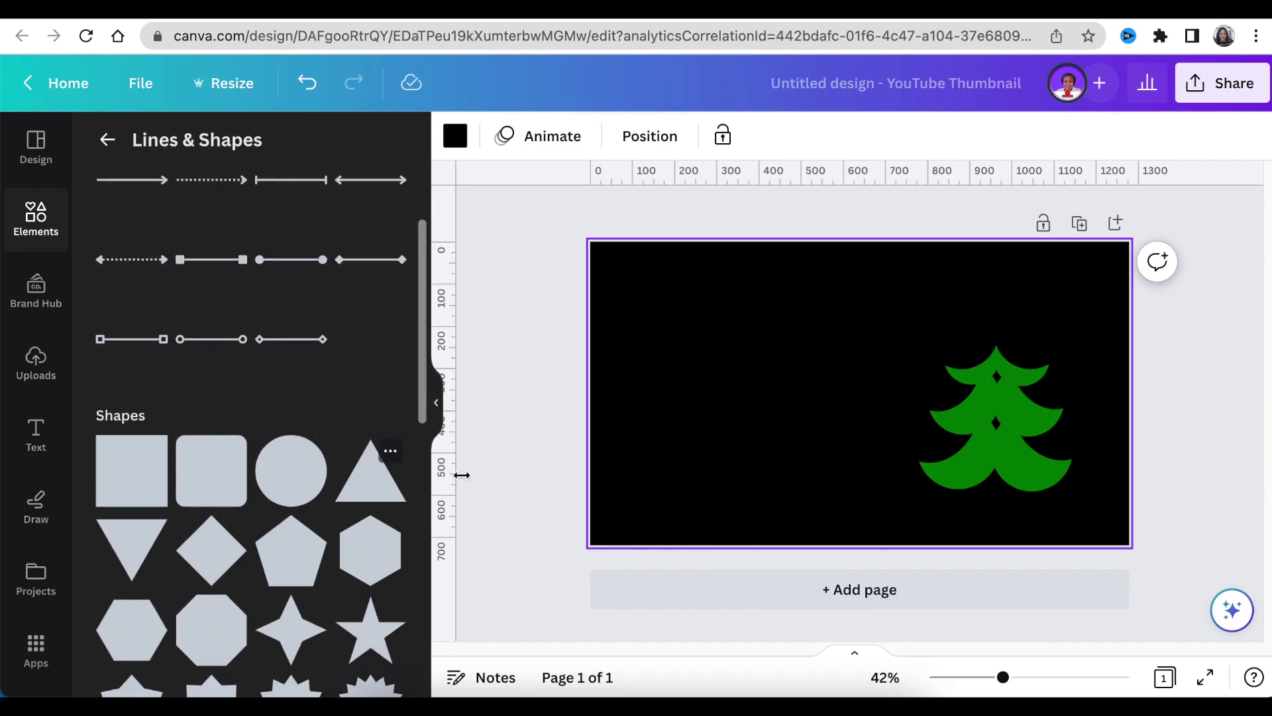
Add a green triangle and move it to the left of the tree
{"action": "left_click_drag", "start_coordinate": [462, 475], "coordinate": [804, 437]}
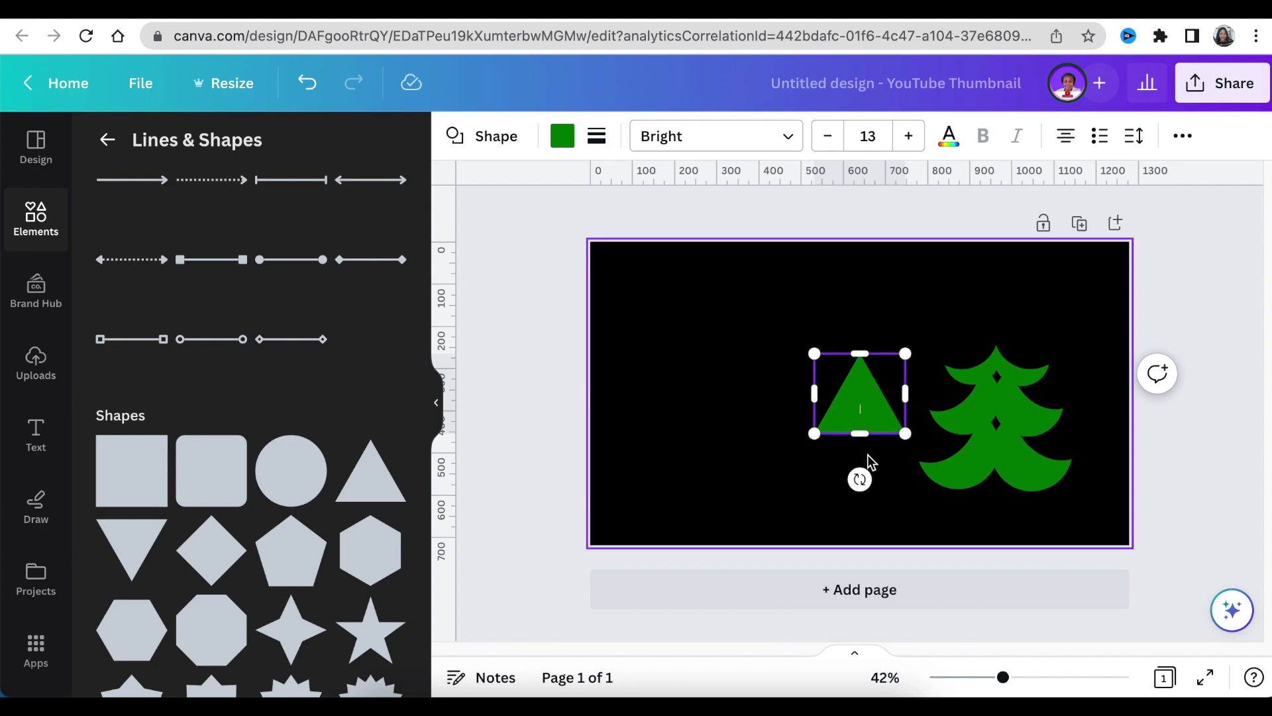
{"action": "left_click", "coordinate": [633, 405]}
{"action": "left_click_drag", "start_coordinate": [845, 411], "coordinate": [721, 396]}
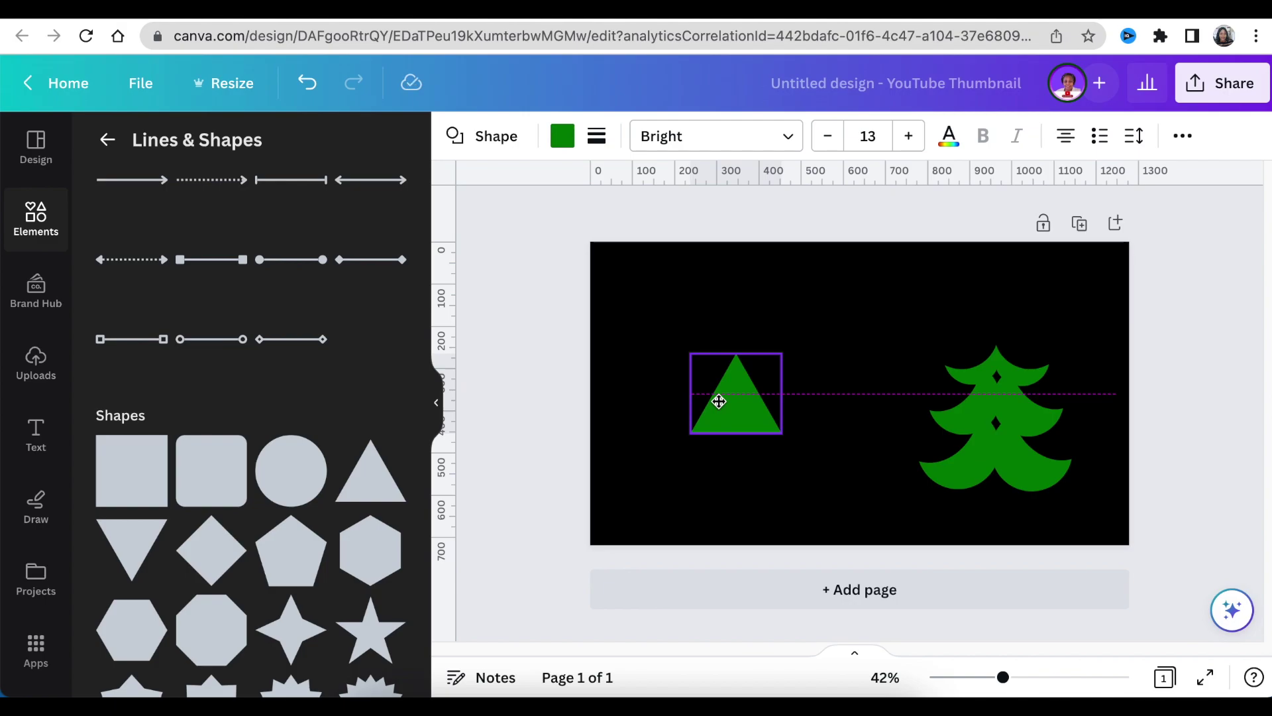
{"action": "left_click", "coordinate": [602, 477]}
Add a circle, squash it into a slightly tilted tall ellipse, and colour it black
{"action": "left_click", "coordinate": [292, 493]}
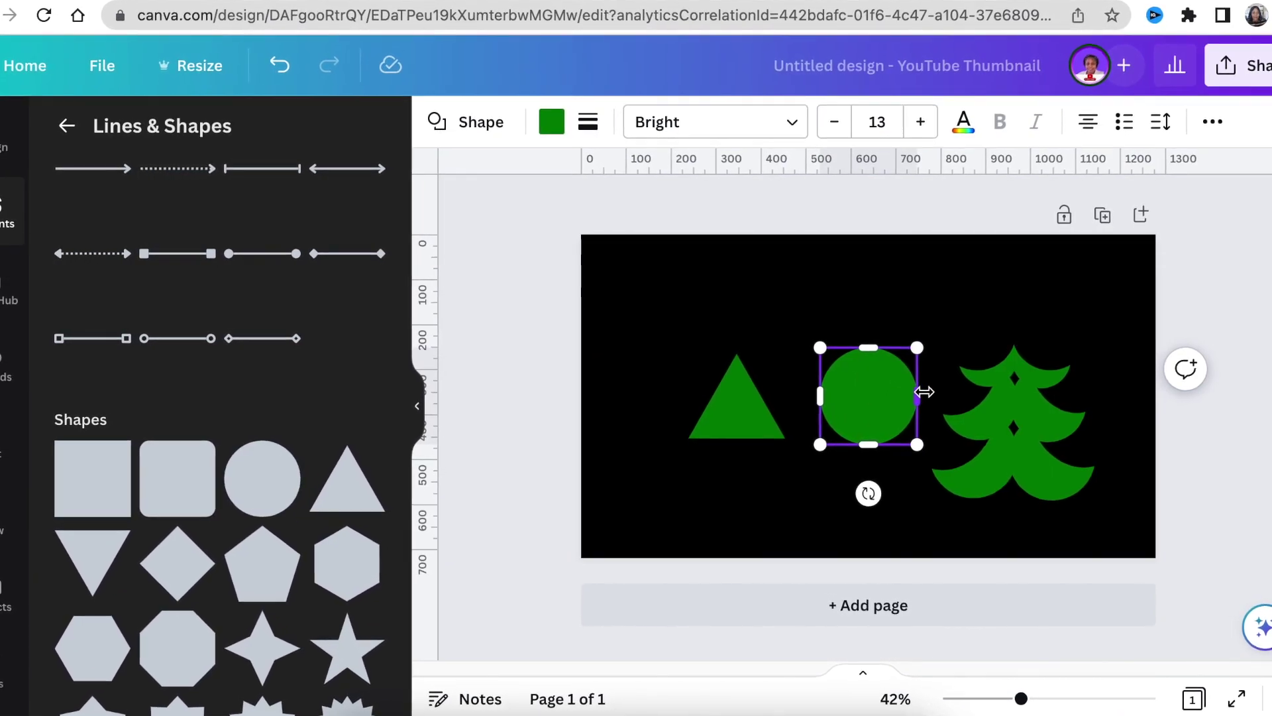
{"action": "left_click_drag", "start_coordinate": [919, 396], "coordinate": [865, 397]}
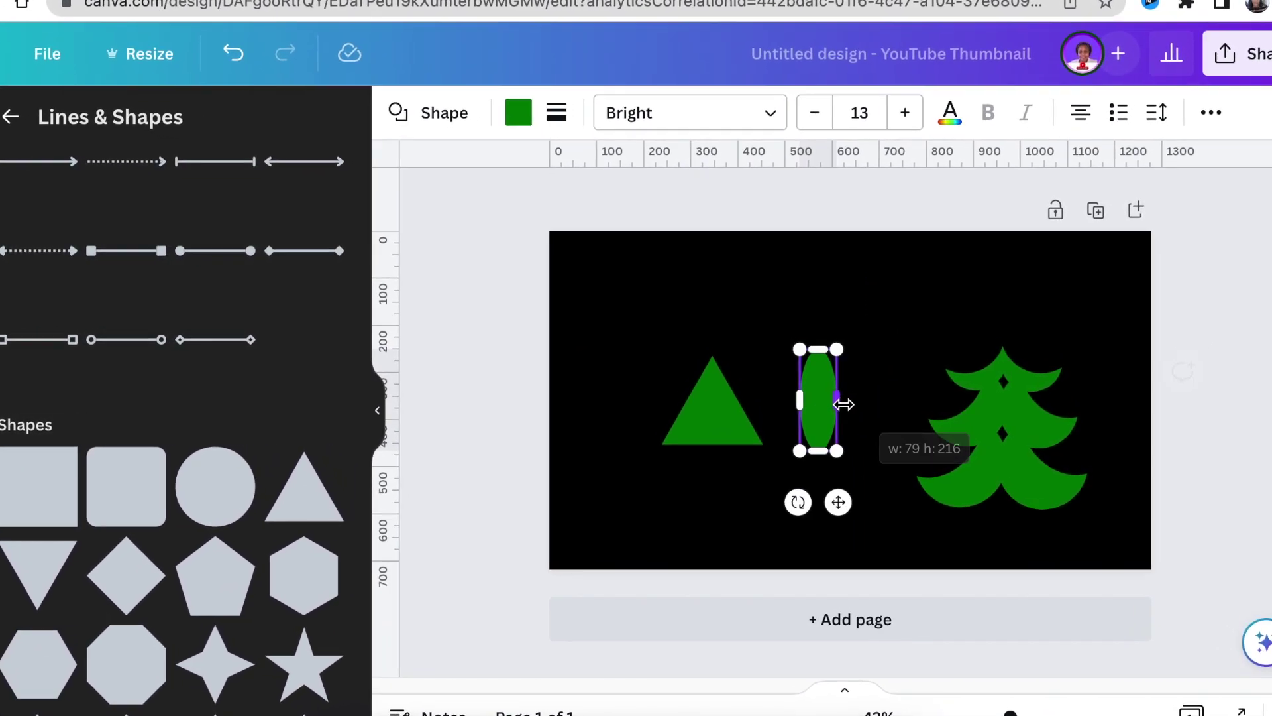
{"action": "left_click_drag", "start_coordinate": [785, 507], "coordinate": [802, 524]}
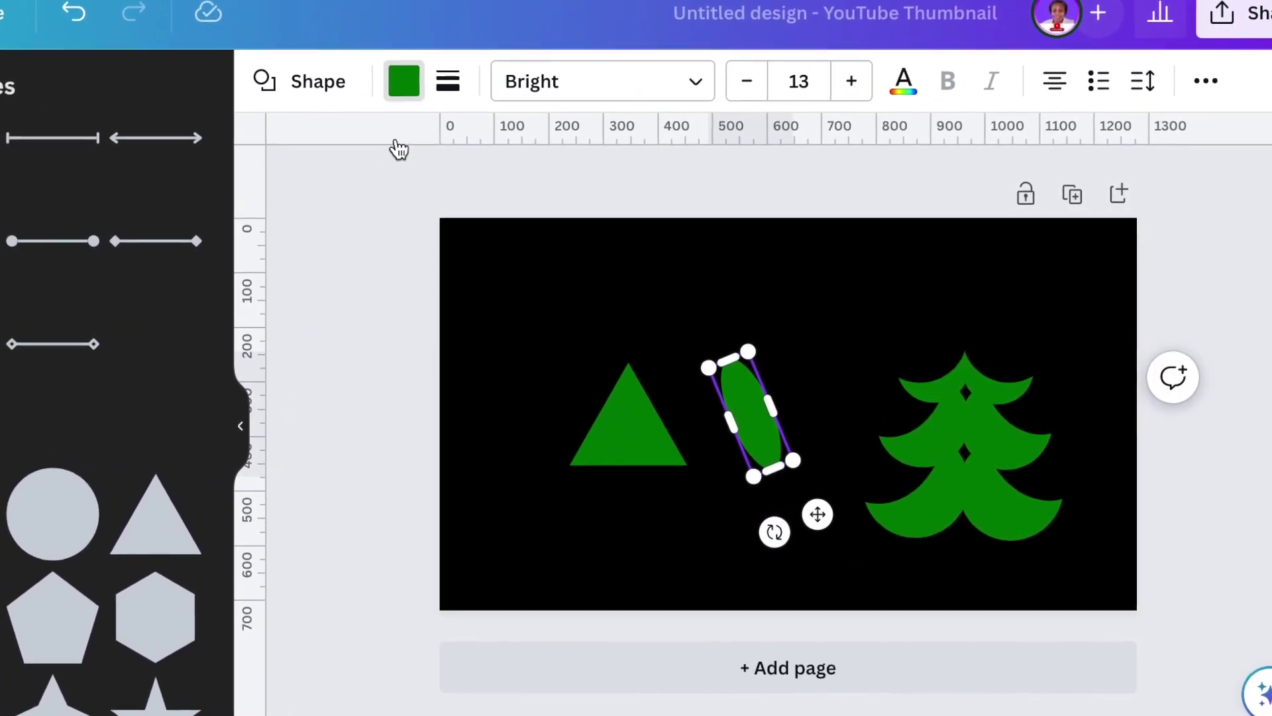
{"action": "left_click", "coordinate": [418, 91]}
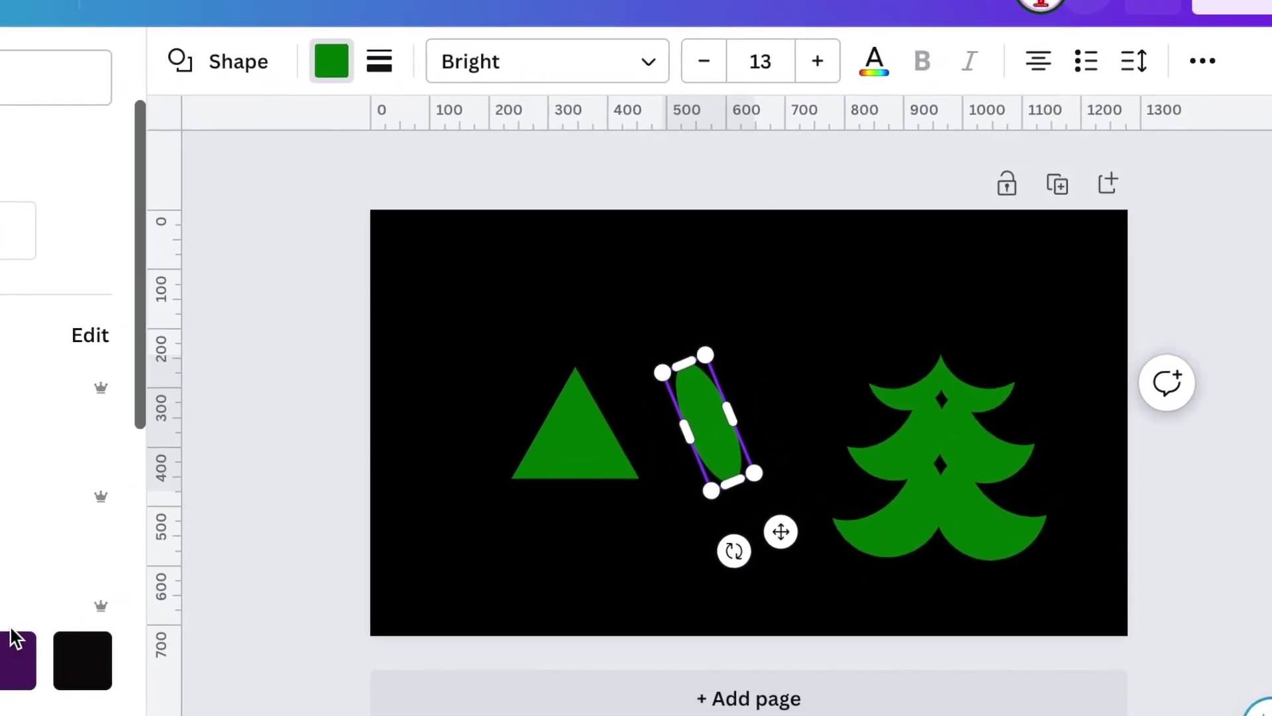
{"action": "left_click", "coordinate": [107, 653]}
Position the black ellipse over the triangle's side, adjusting its angle, width and length
{"action": "left_click_drag", "start_coordinate": [746, 540], "coordinate": [640, 560]}
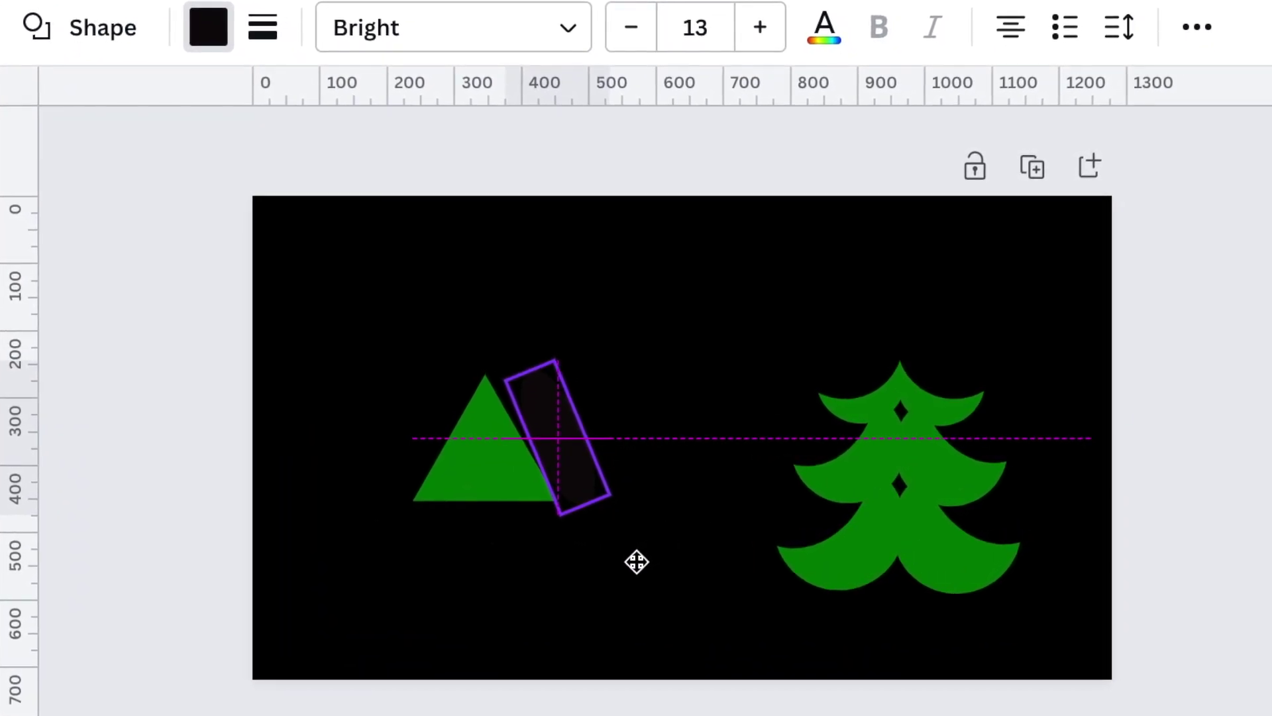
{"action": "left_click_drag", "start_coordinate": [582, 583], "coordinate": [636, 542]}
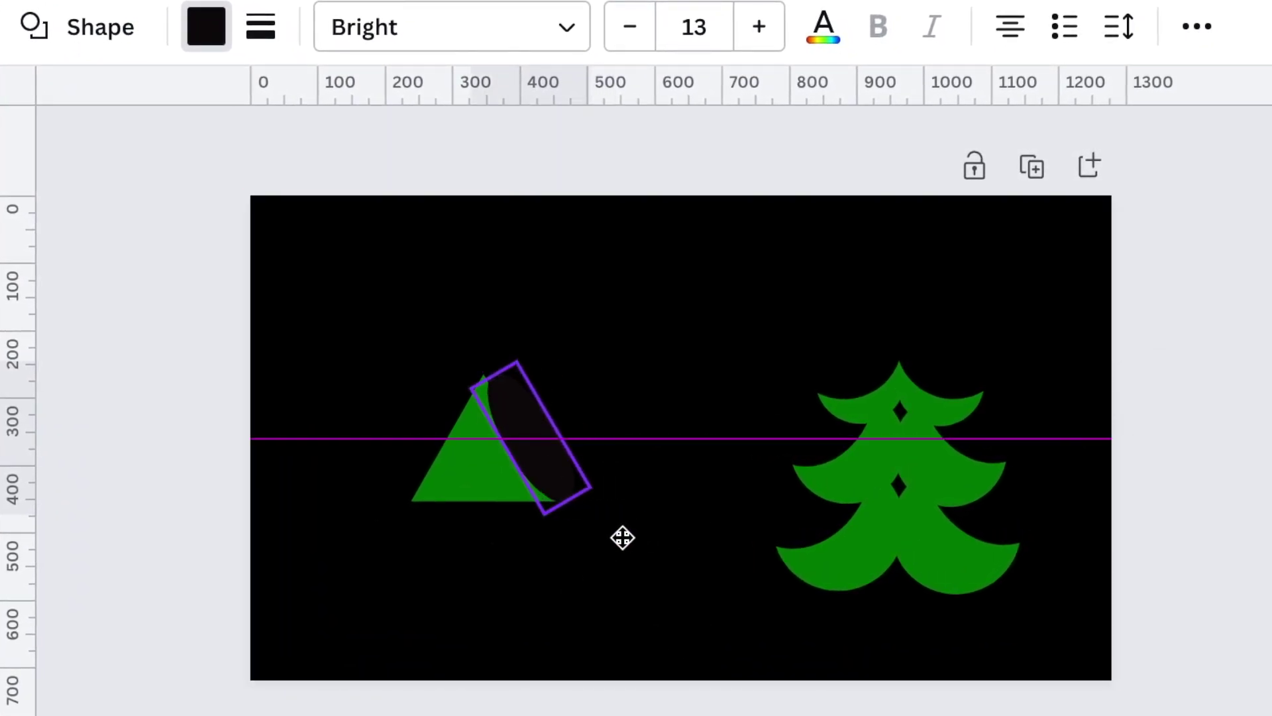
{"action": "left_click", "coordinate": [576, 446]}
{"action": "left_click", "coordinate": [568, 499]}
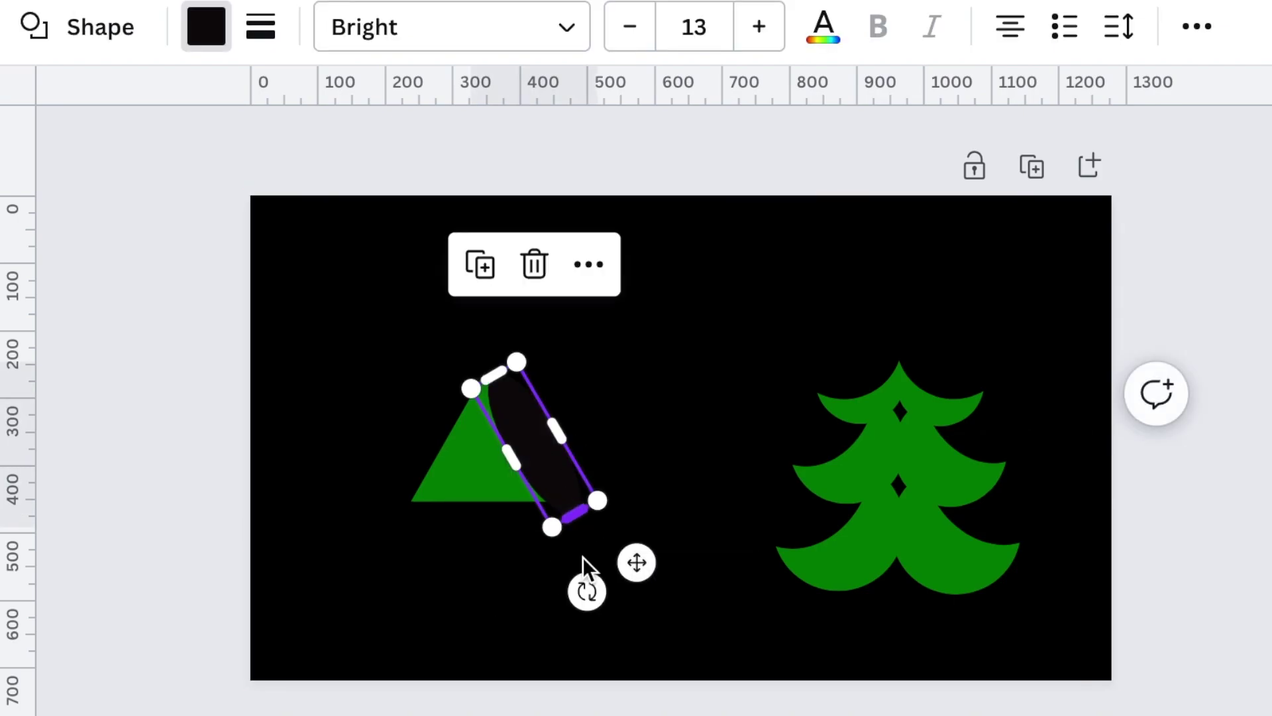
{"action": "left_click_drag", "start_coordinate": [582, 587], "coordinate": [603, 583]}
{"action": "left_click", "coordinate": [417, 585]}
{"action": "left_click", "coordinate": [515, 457]}
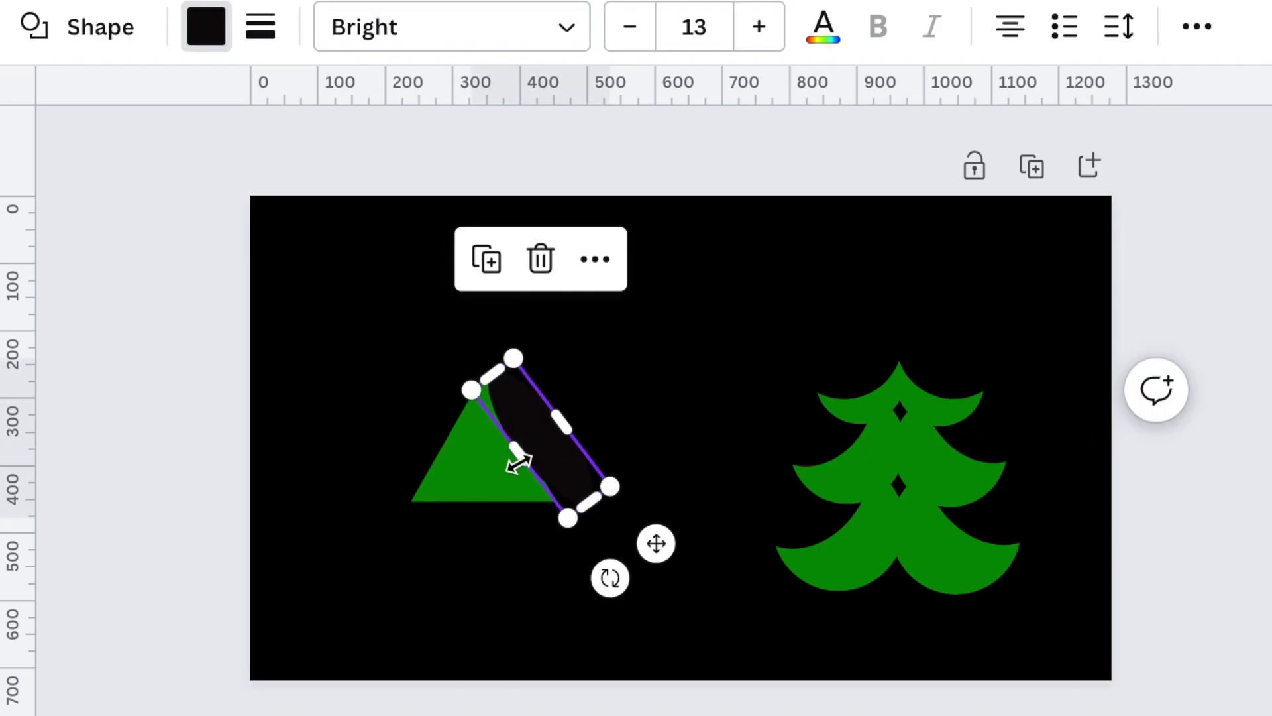
{"action": "left_click_drag", "start_coordinate": [560, 422], "coordinate": [593, 503]}
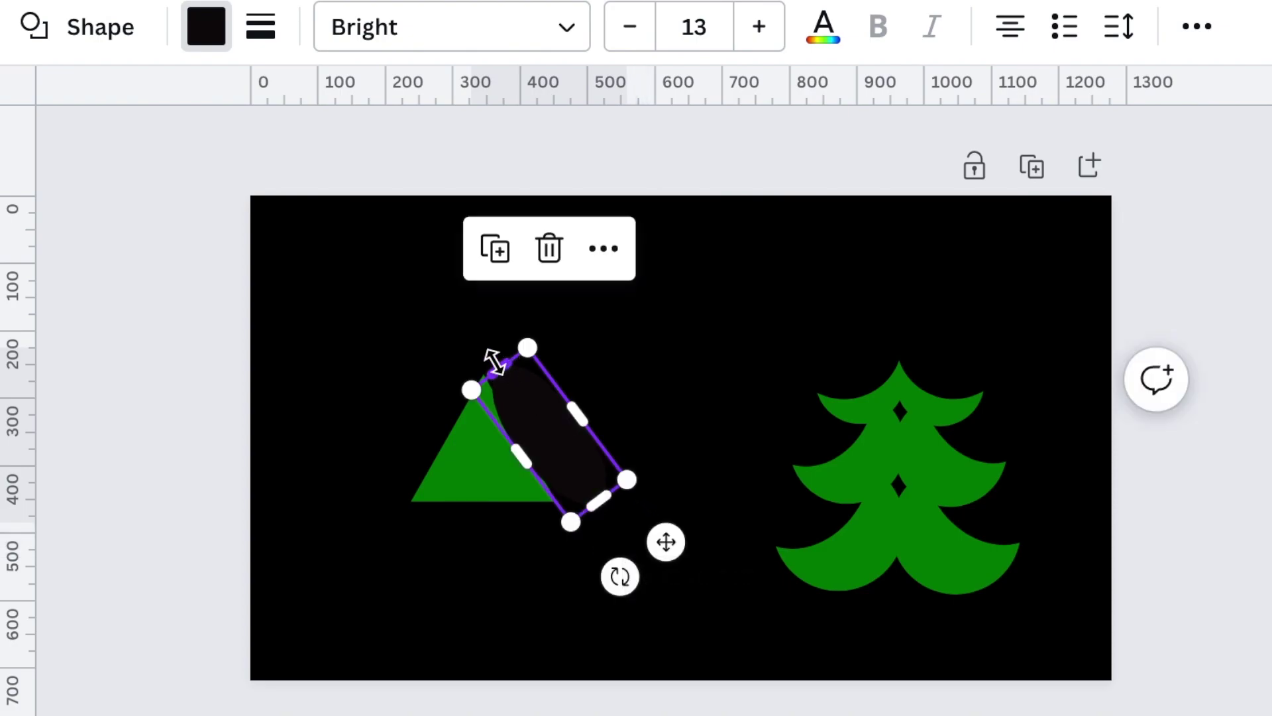
{"action": "mouse_move", "coordinate": [497, 365]}
{"action": "left_mouse_down"}
{"action": "mouse_move", "coordinate": [478, 343]}
{"action": "mouse_move", "coordinate": [479, 357]}
{"action": "left_mouse_up"}
Rotate the ellipse to curve the triangle's side, then group triangle and dark shapes with Ctrl+G
{"action": "left_click", "coordinate": [477, 574]}
{"action": "left_click", "coordinate": [565, 454]}
{"action": "left_click", "coordinate": [409, 583]}
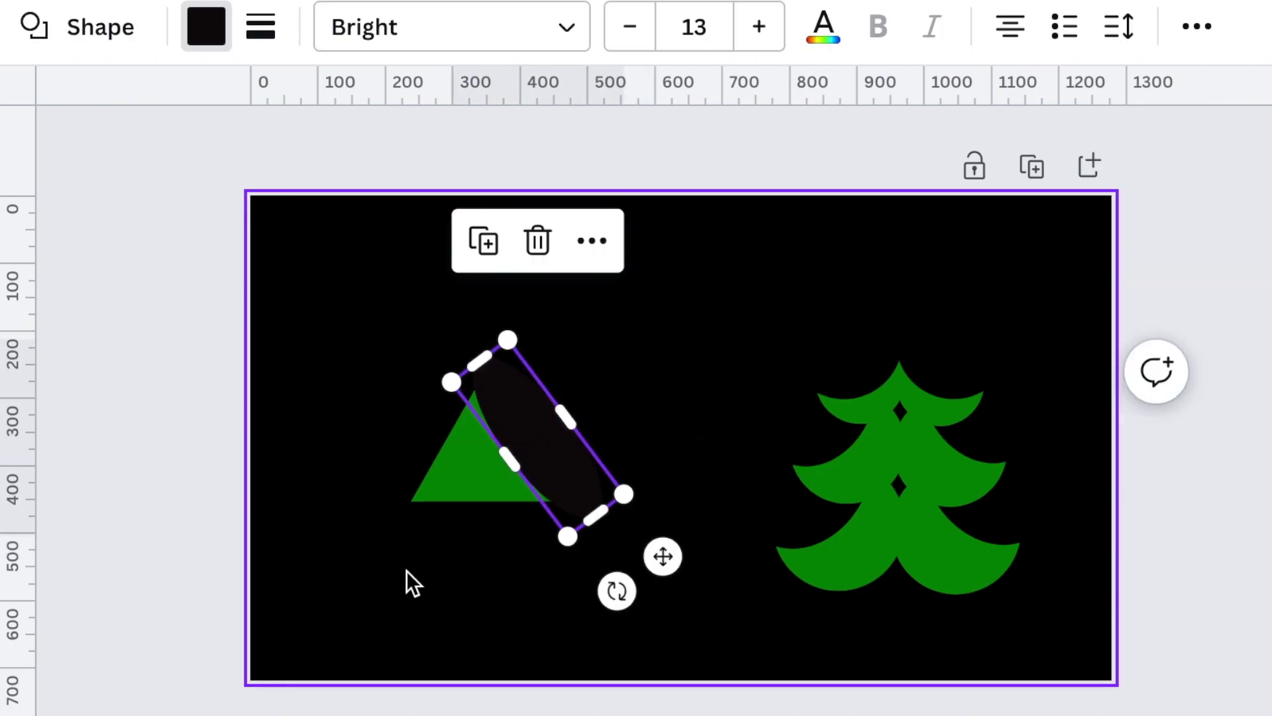
{"action": "left_click", "coordinate": [565, 461]}
{"action": "mouse_move", "coordinate": [628, 602]}
{"action": "left_mouse_down"}
{"action": "mouse_move", "coordinate": [329, 579]}
{"action": "mouse_move", "coordinate": [296, 562]}
{"action": "left_mouse_up"}
{"action": "left_click", "coordinate": [219, 366]}
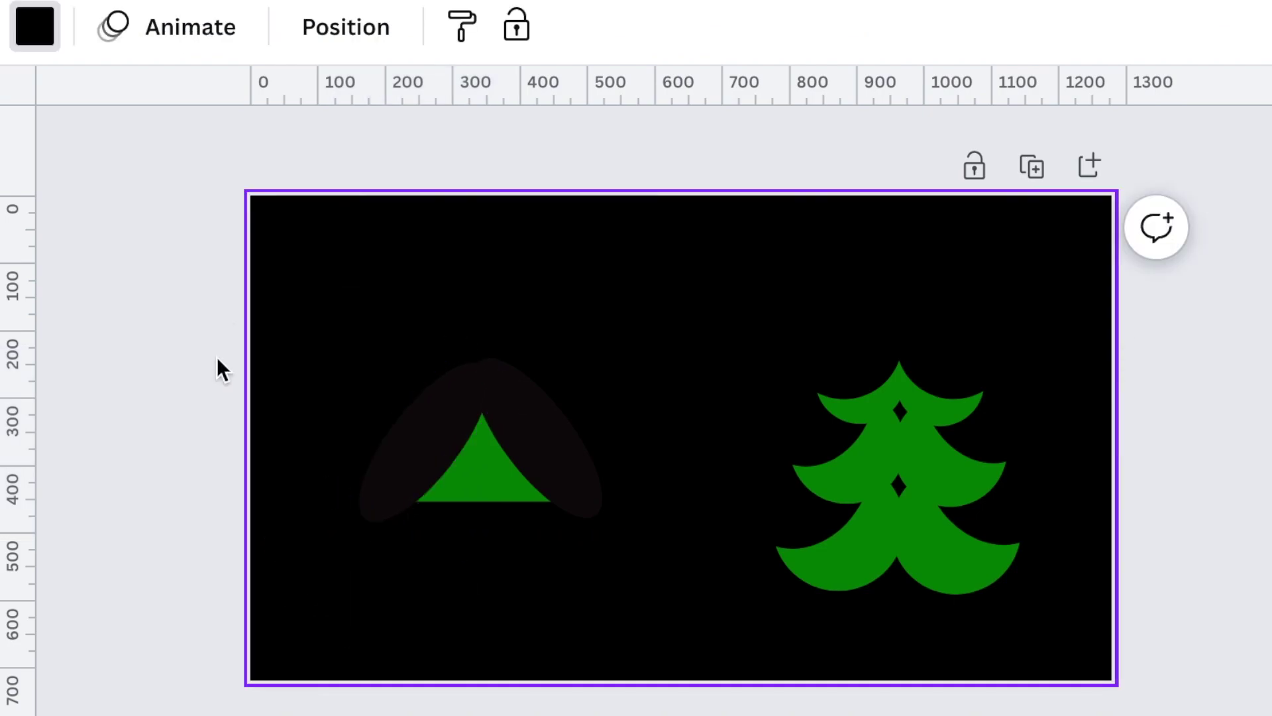
{"action": "left_click_drag", "start_coordinate": [216, 304], "coordinate": [622, 568]}
{"action": "key", "text": "ctrl+g"}
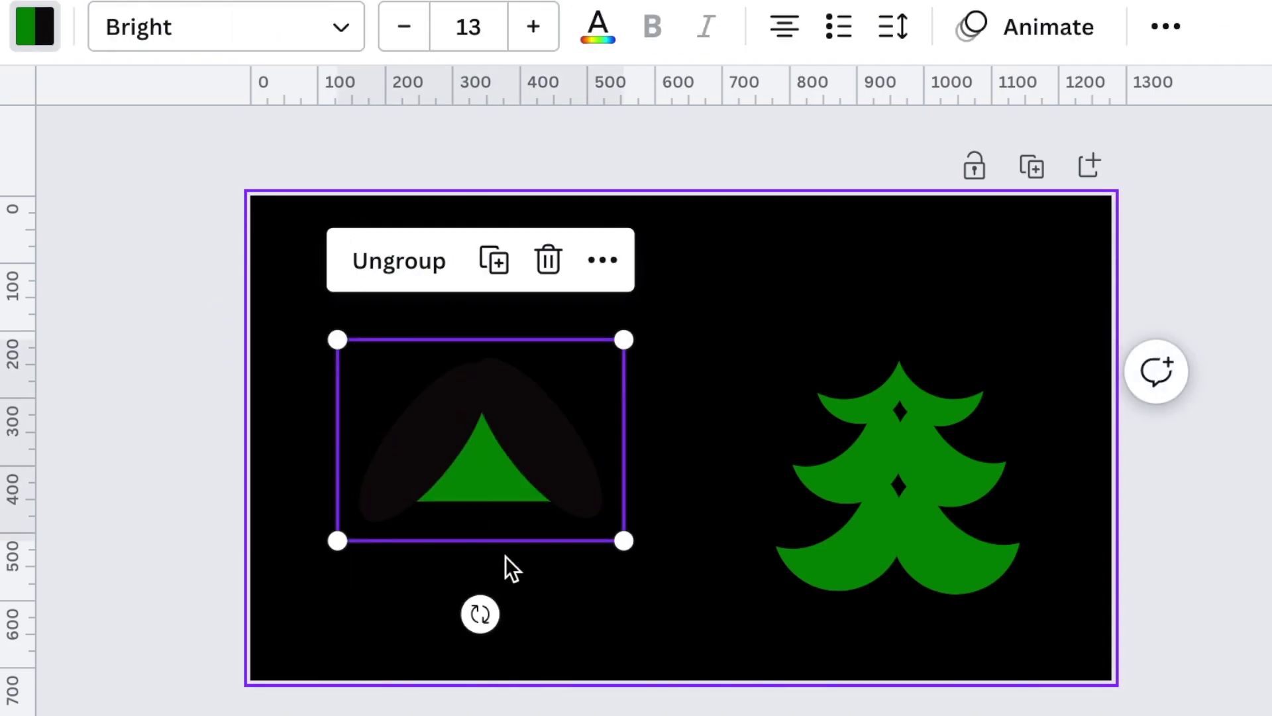
Drag the grouped peak onto the centre of the tree top
{"action": "left_click_drag", "start_coordinate": [741, 451], "coordinate": [954, 408]}
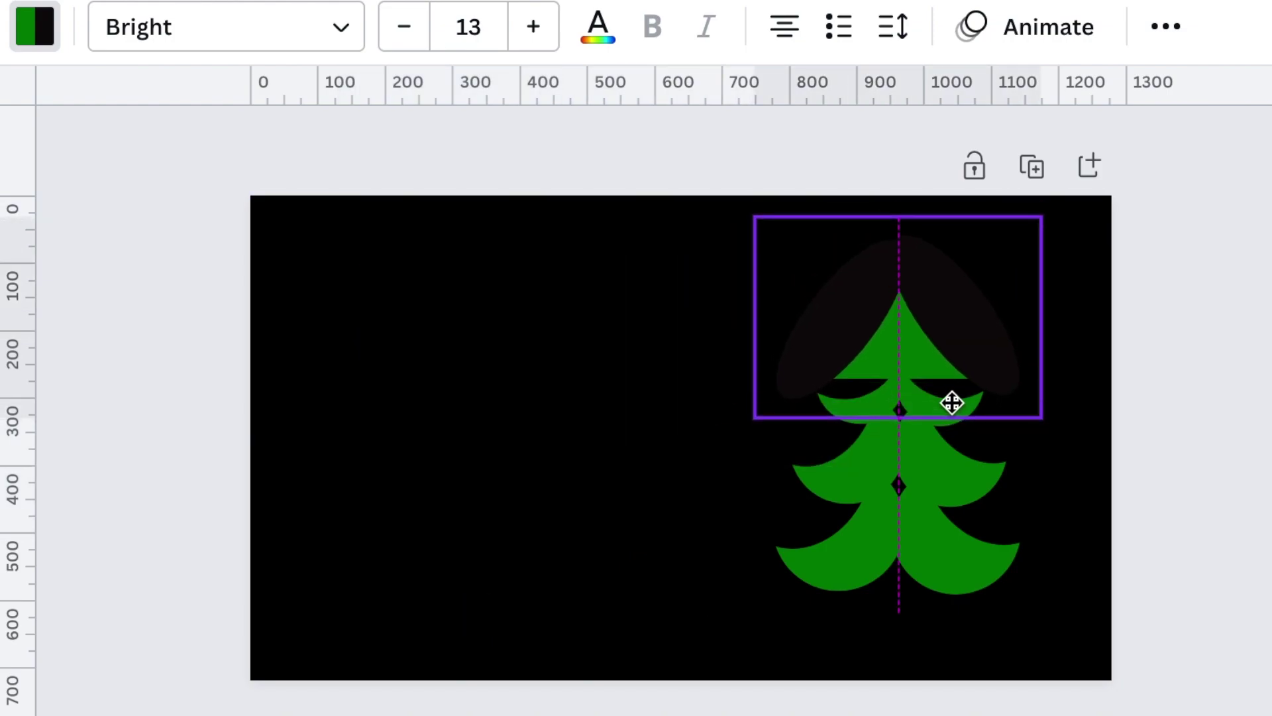
{"action": "left_click", "coordinate": [560, 616]}
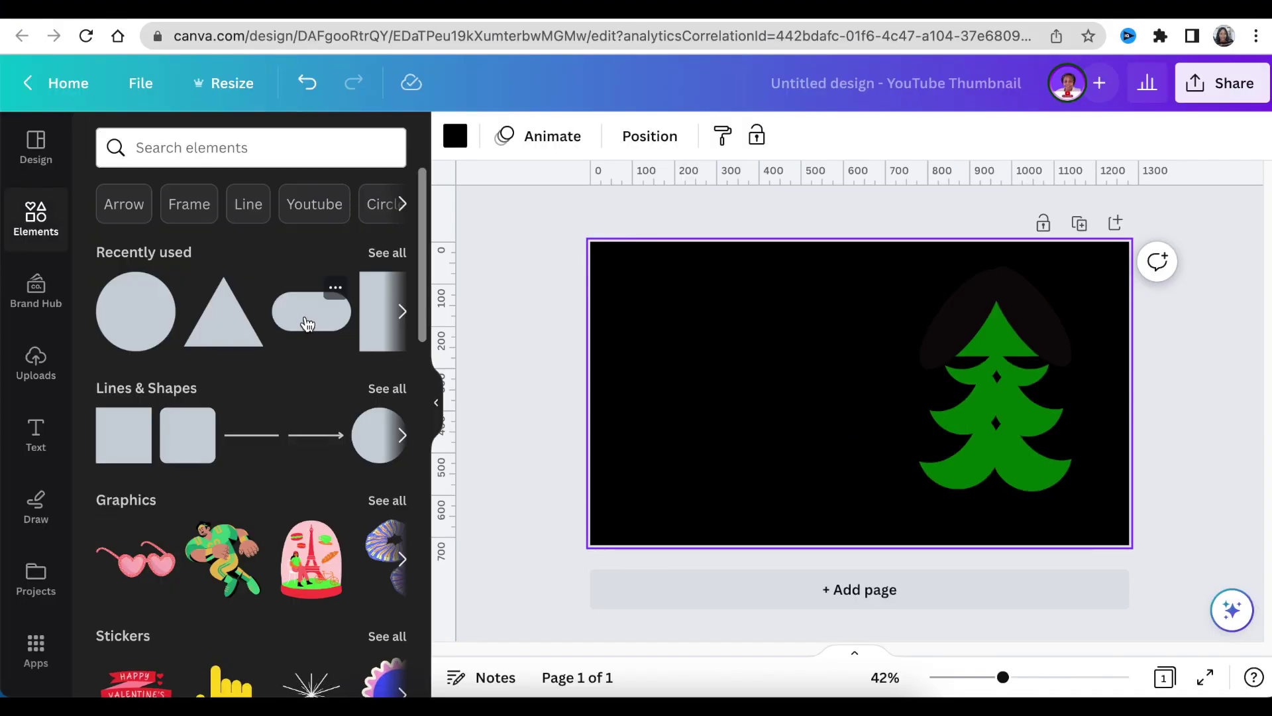
Add a green pill, turn it upright, and fit it along the tree's centre gaps
{"action": "left_click", "coordinate": [312, 312]}
{"action": "mouse_move", "coordinate": [843, 459]}
{"action": "left_mouse_down"}
{"action": "mouse_move", "coordinate": [922, 416]}
{"action": "mouse_move", "coordinate": [1061, 388]}
{"action": "left_mouse_up"}
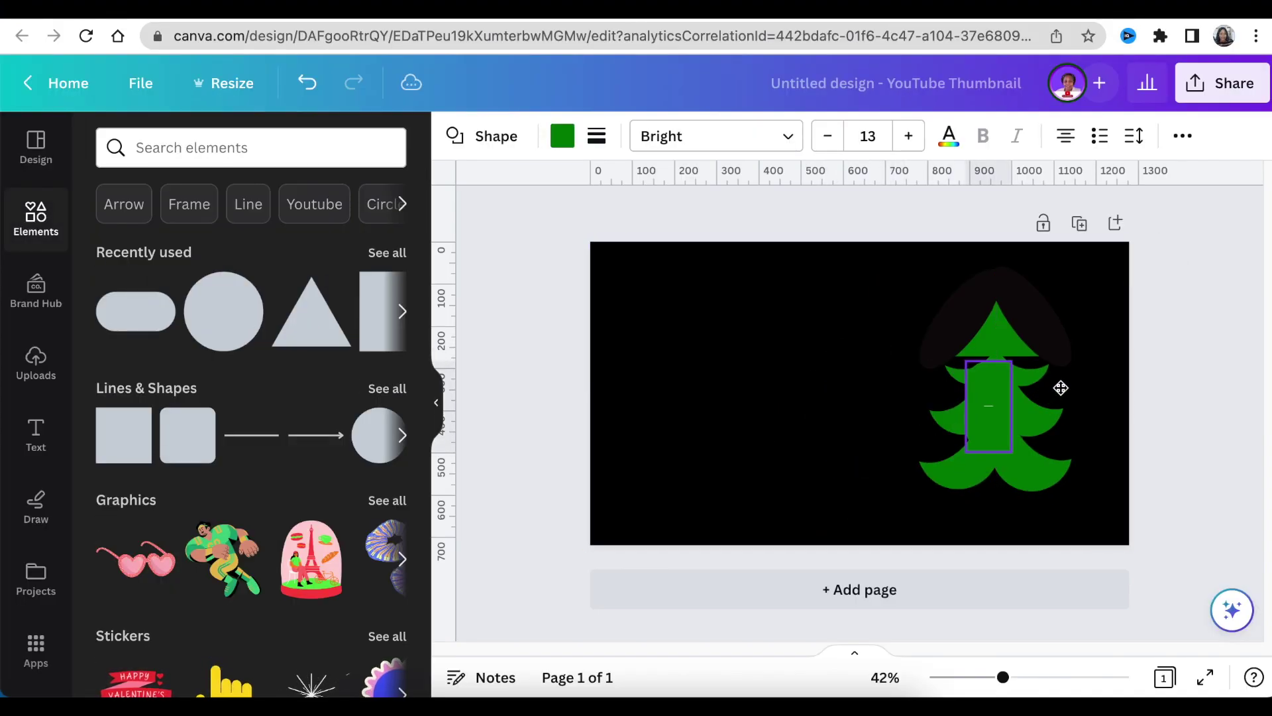
{"action": "left_click", "coordinate": [1085, 446]}
{"action": "left_click", "coordinate": [1007, 408]}
{"action": "left_click", "coordinate": [1105, 519]}
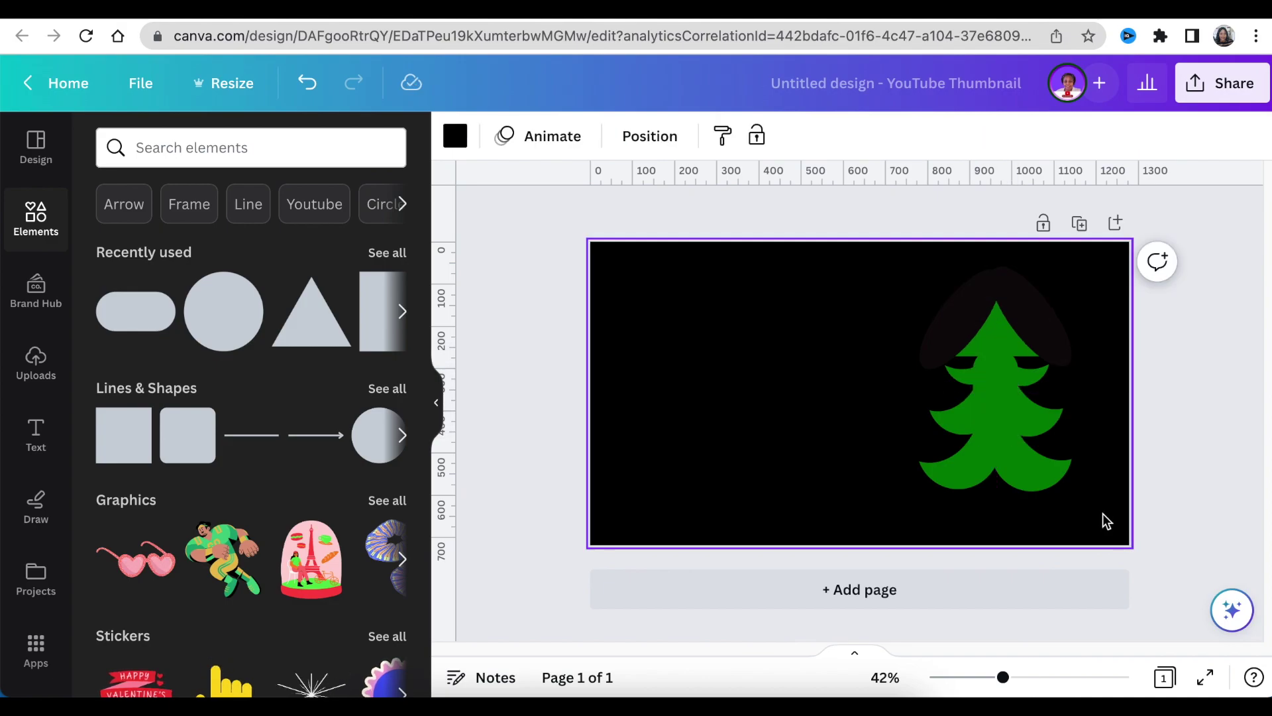
{"action": "left_click_drag", "start_coordinate": [971, 393], "coordinate": [978, 389]}
{"action": "left_click", "coordinate": [1096, 497]}
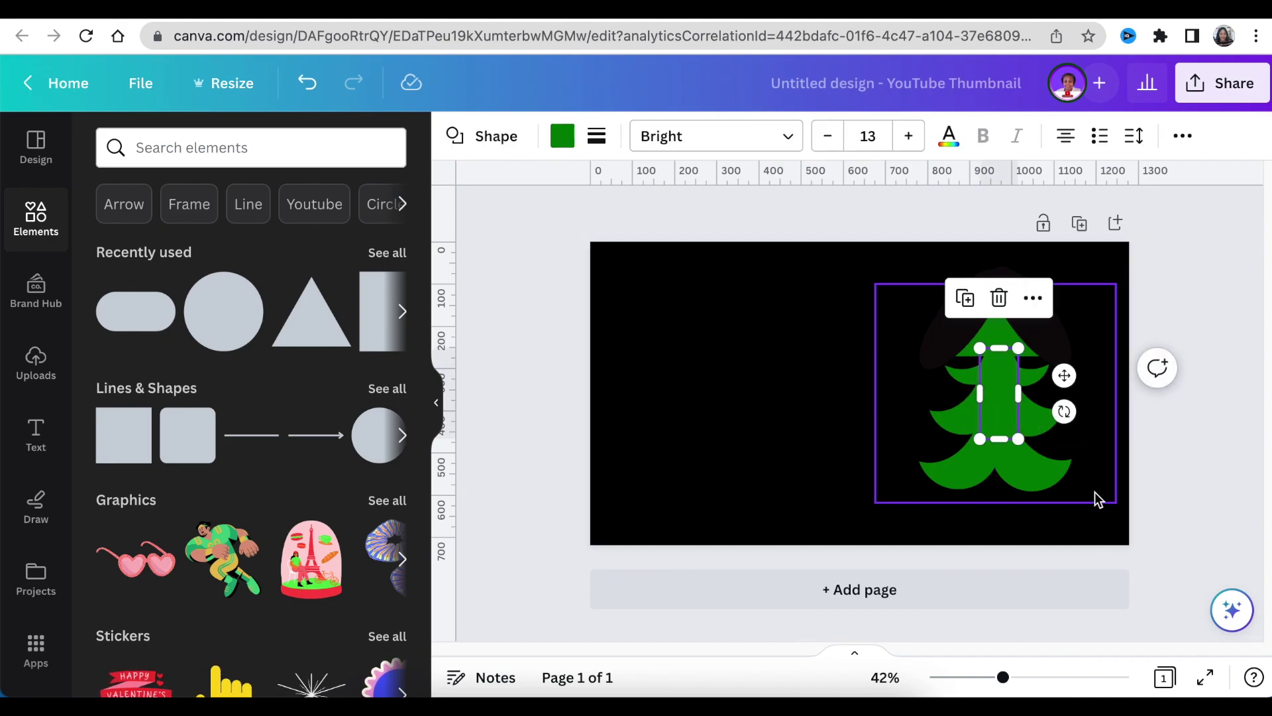
{"action": "left_click", "coordinate": [1005, 395]}
{"action": "left_click", "coordinate": [1053, 531]}
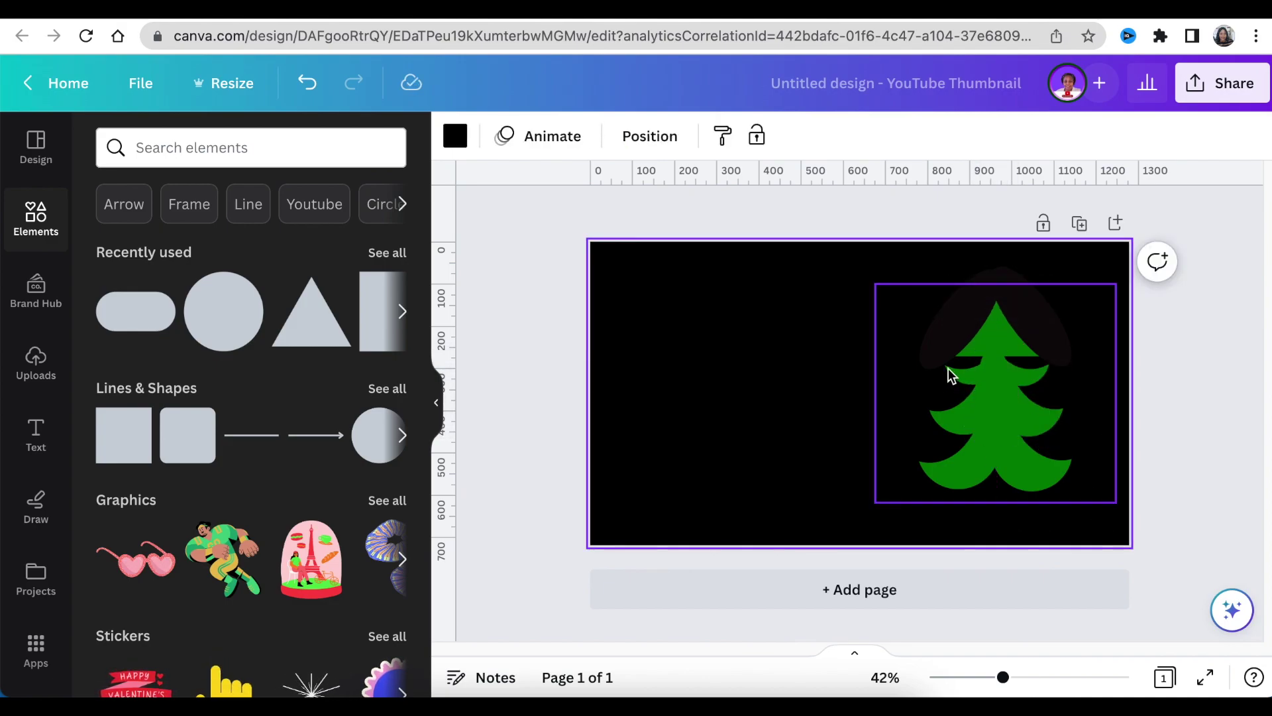
Ungroup the tree shapes and select the dark shape at the peak
{"action": "left_click", "coordinate": [931, 401]}
{"action": "left_click", "coordinate": [913, 284]}
{"action": "left_click", "coordinate": [802, 397]}
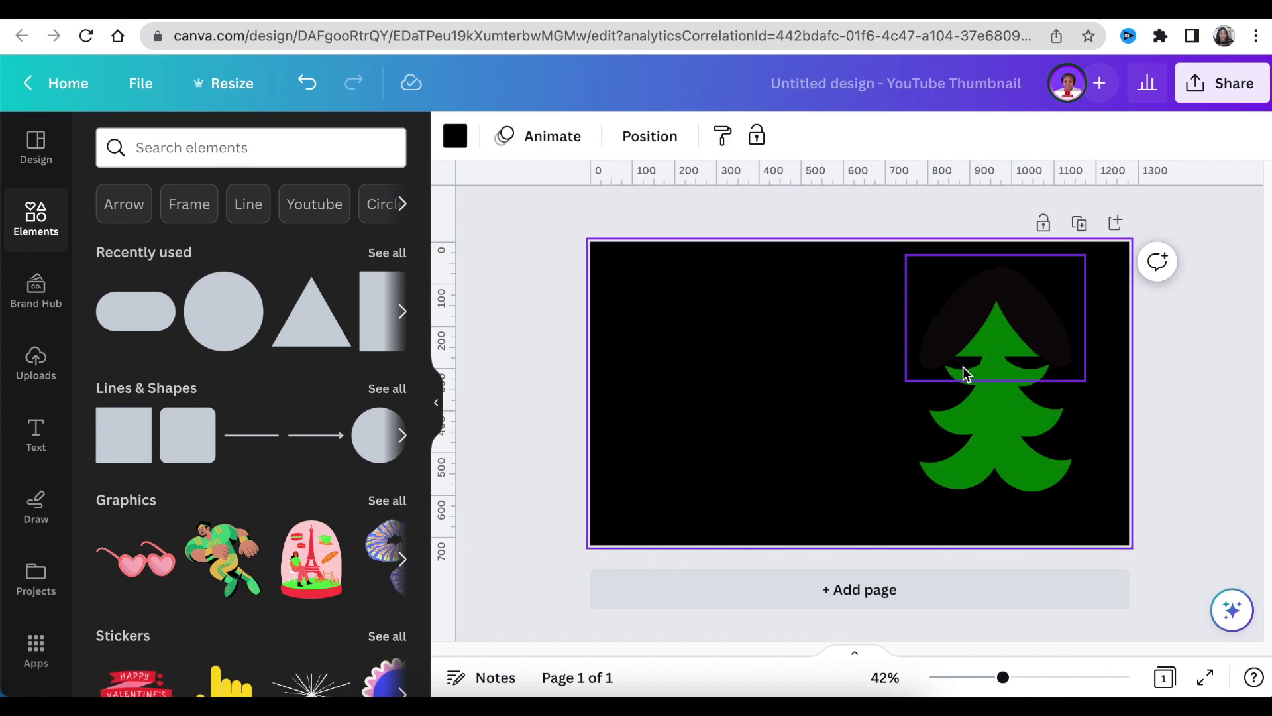
{"action": "left_click", "coordinate": [1050, 300]}
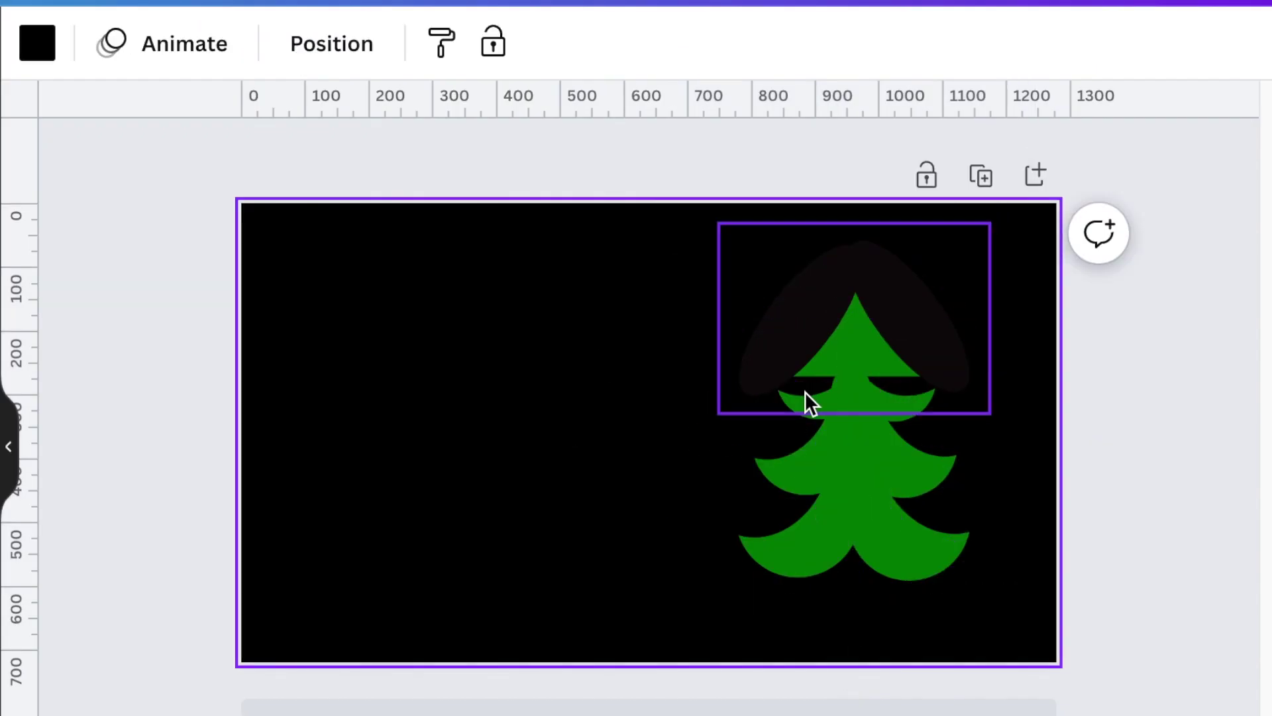
Move the peak group aside to the upper left, clear of the tree
{"action": "left_click_drag", "start_coordinate": [933, 281], "coordinate": [934, 281]}
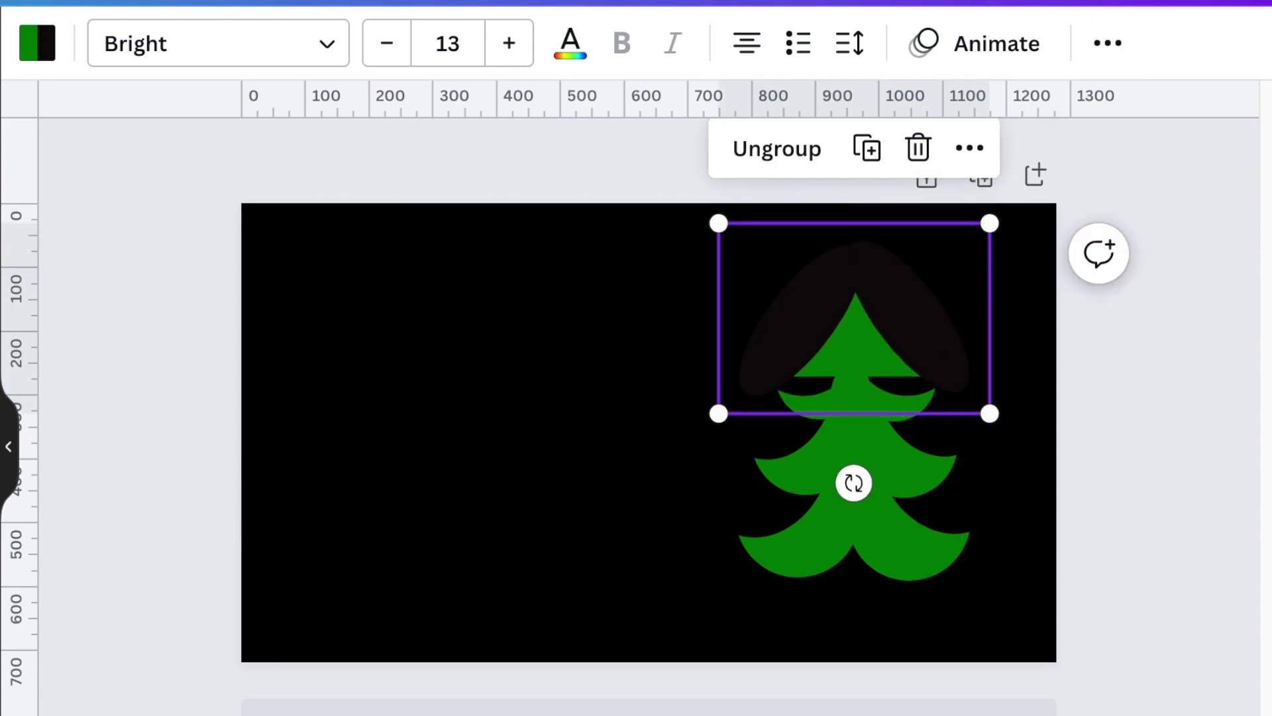
{"action": "left_click", "coordinate": [854, 457]}
{"action": "left_click", "coordinate": [780, 347]}
{"action": "left_click", "coordinate": [821, 397]}
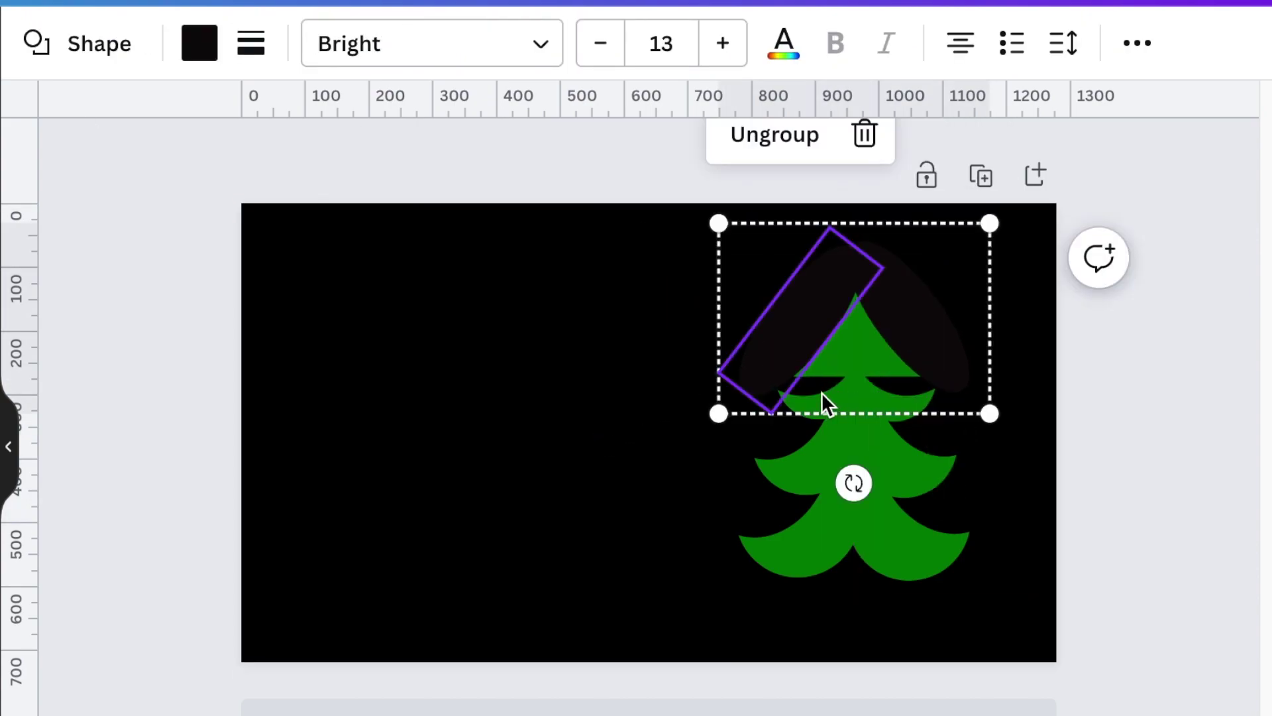
{"action": "left_click", "coordinate": [649, 523]}
{"action": "left_click_drag", "start_coordinate": [931, 348], "coordinate": [548, 330]}
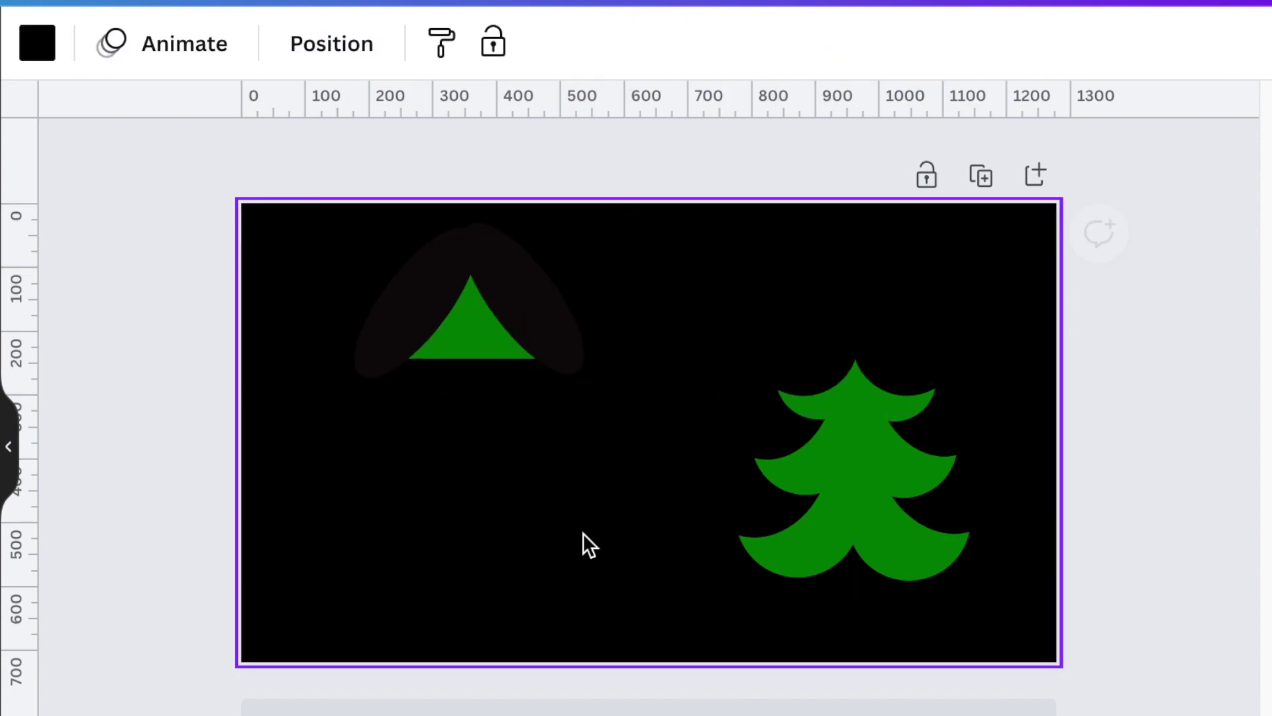
Ungroup the tree and reshape the tilted dark rectangle right of the centre
{"action": "left_click", "coordinate": [829, 369]}
{"action": "key", "text": "ctrl+shift+g"}
{"action": "left_click", "coordinate": [568, 510]}
{"action": "left_click", "coordinate": [821, 351]}
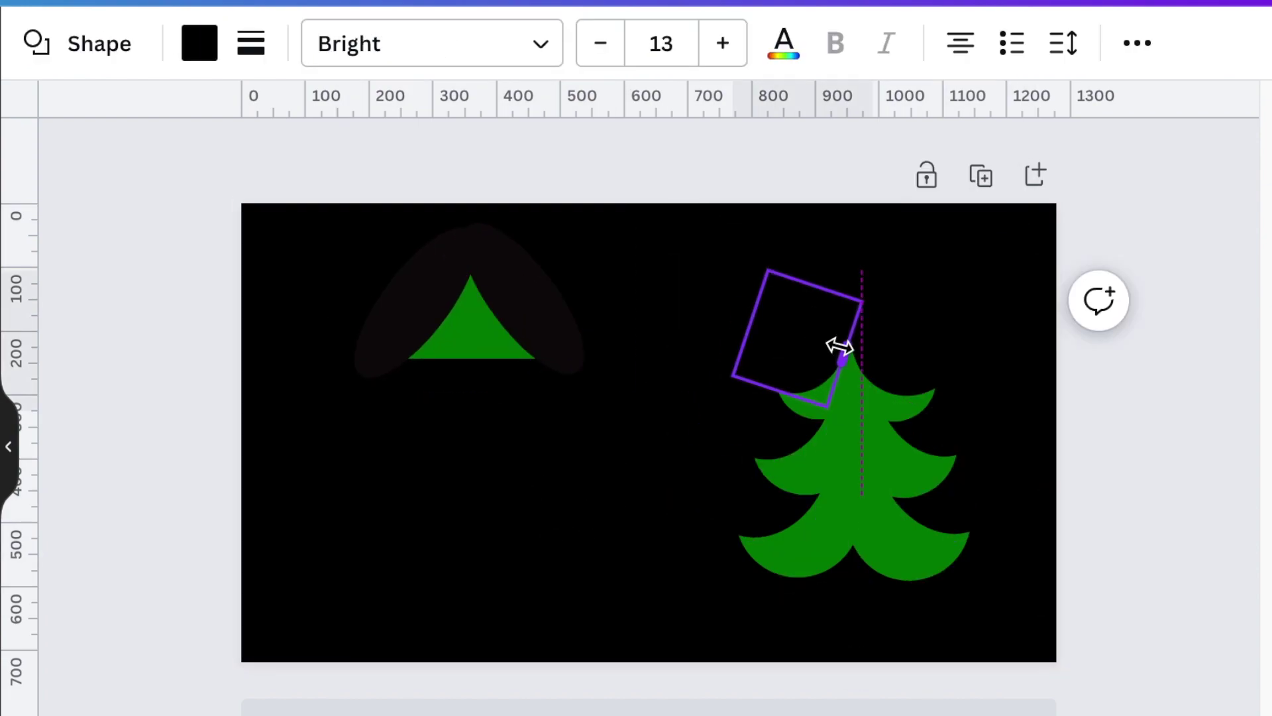
{"action": "mouse_move", "coordinate": [839, 346]}
{"action": "left_mouse_down"}
{"action": "mouse_move", "coordinate": [887, 370]}
{"action": "mouse_move", "coordinate": [883, 354]}
{"action": "left_mouse_up"}
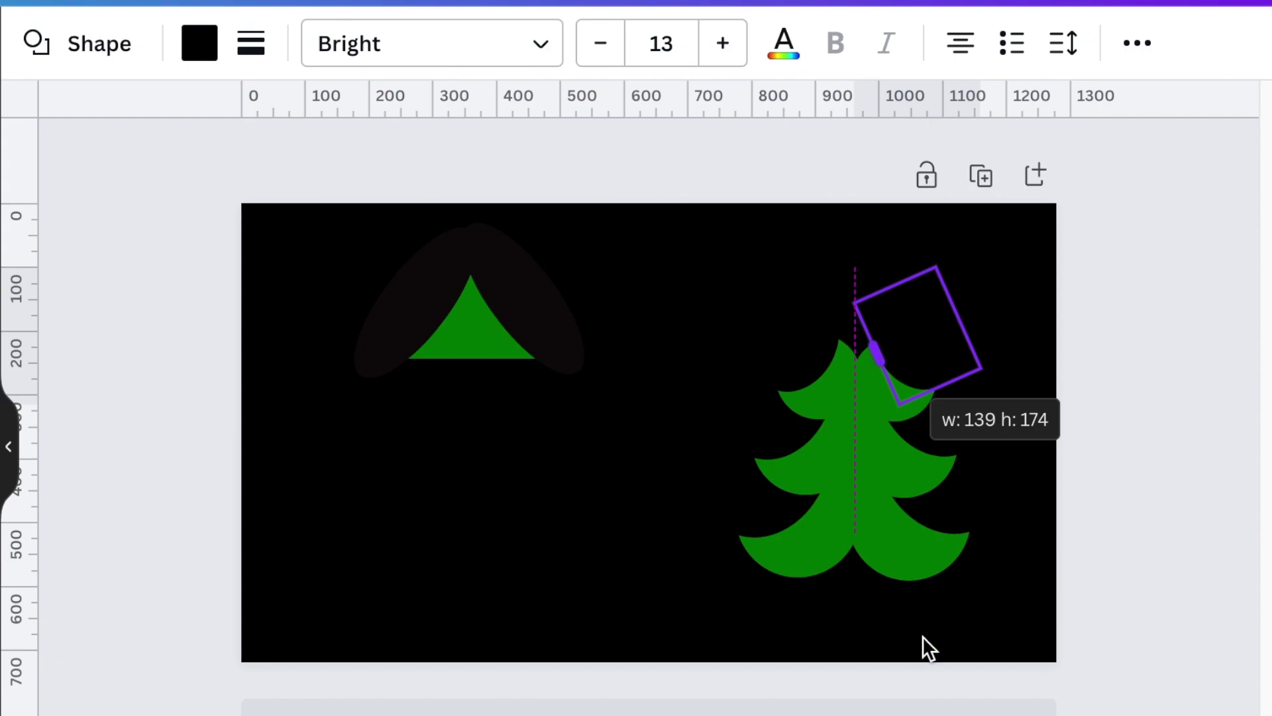
{"action": "left_click", "coordinate": [958, 633]}
Move the peak back onto the tree top, centred on the centre line
{"action": "left_click_drag", "start_coordinate": [413, 265], "coordinate": [804, 267]}
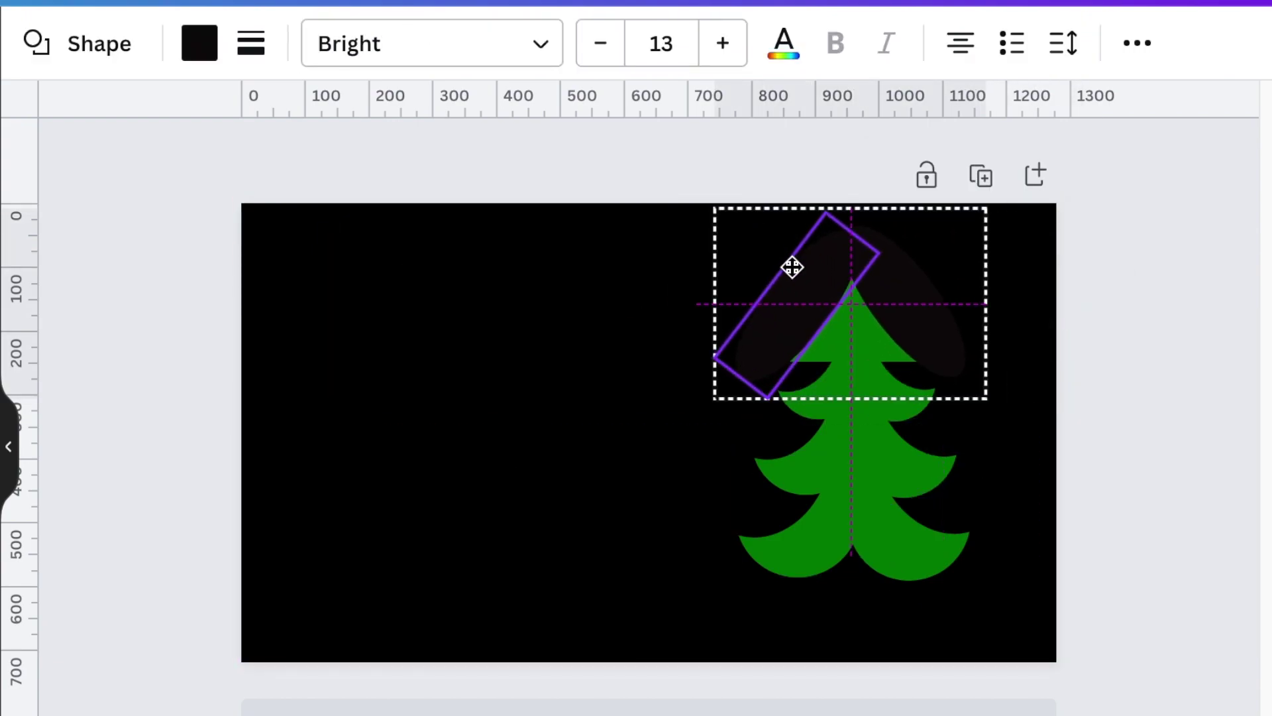
{"action": "left_click_drag", "start_coordinate": [963, 272], "coordinate": [958, 281]}
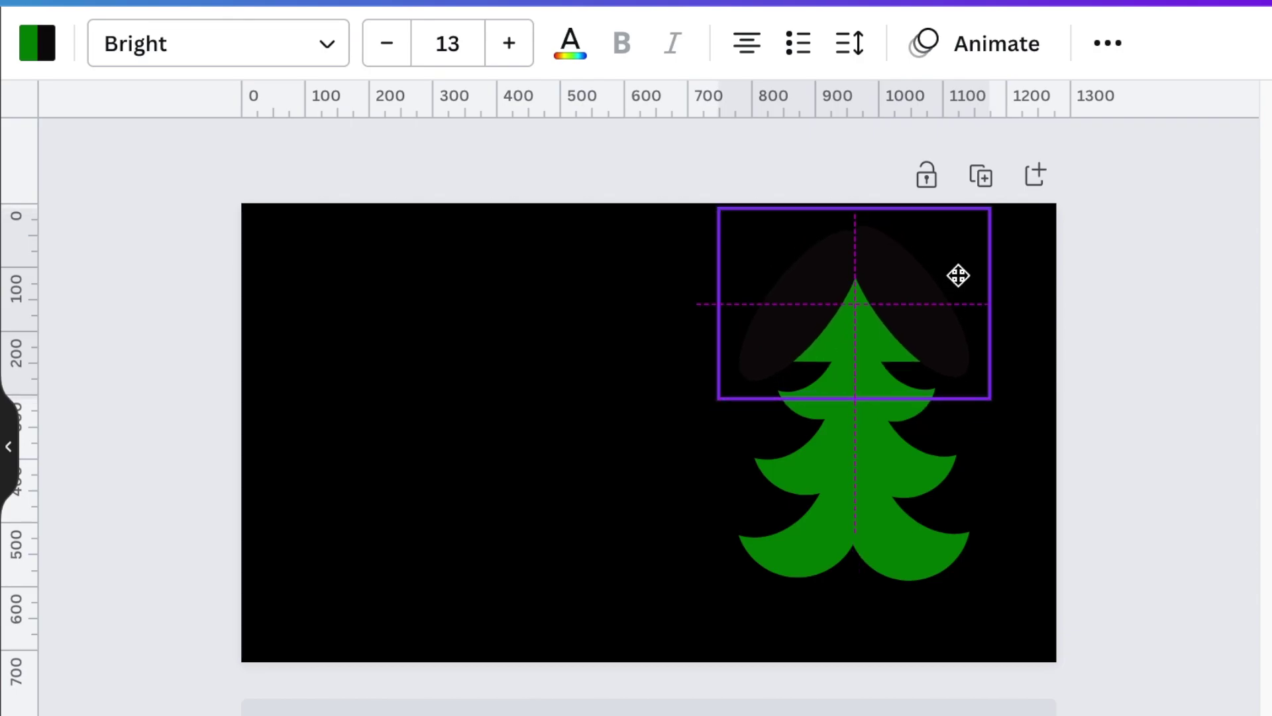
{"action": "left_click", "coordinate": [532, 603]}
Group the tree-top shapes and move them to the page centre
{"action": "left_click_drag", "start_coordinate": [460, 276], "coordinate": [1147, 582]}
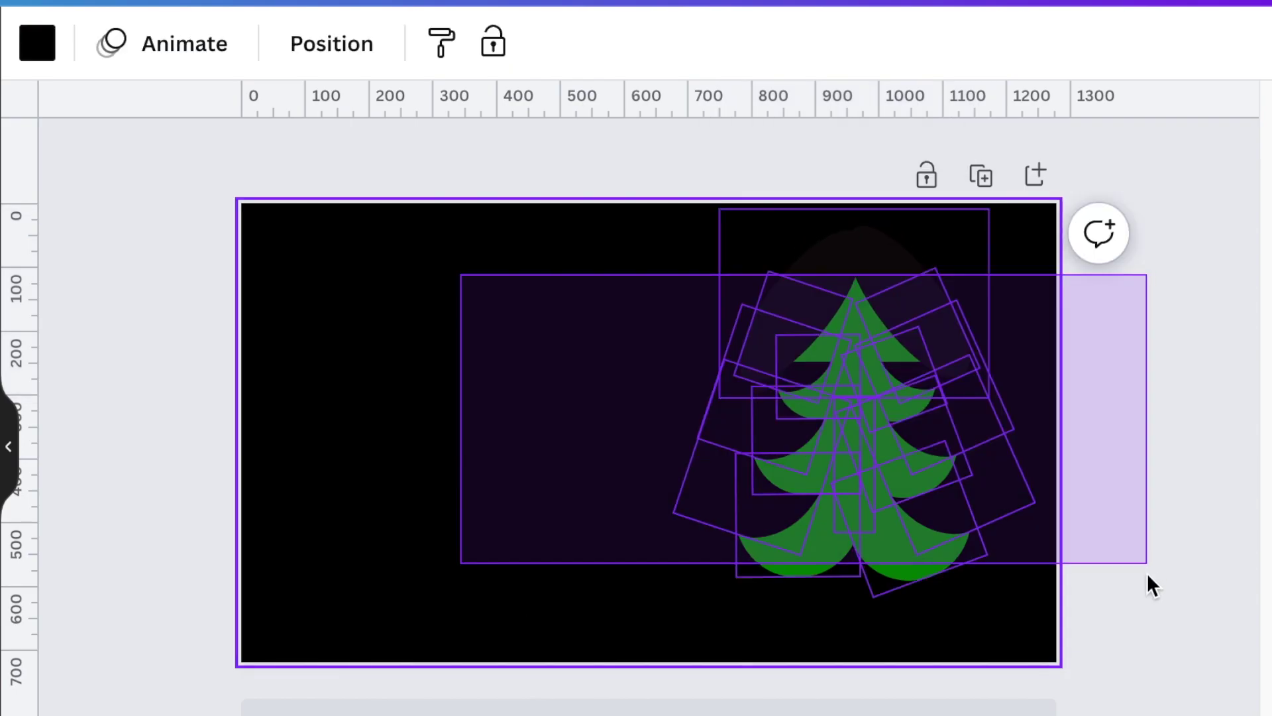
{"action": "left_click", "coordinate": [775, 130]}
{"action": "mouse_move", "coordinate": [653, 537]}
{"action": "left_mouse_down"}
{"action": "mouse_move", "coordinate": [507, 556]}
{"action": "mouse_move", "coordinate": [501, 535]}
{"action": "left_mouse_up"}
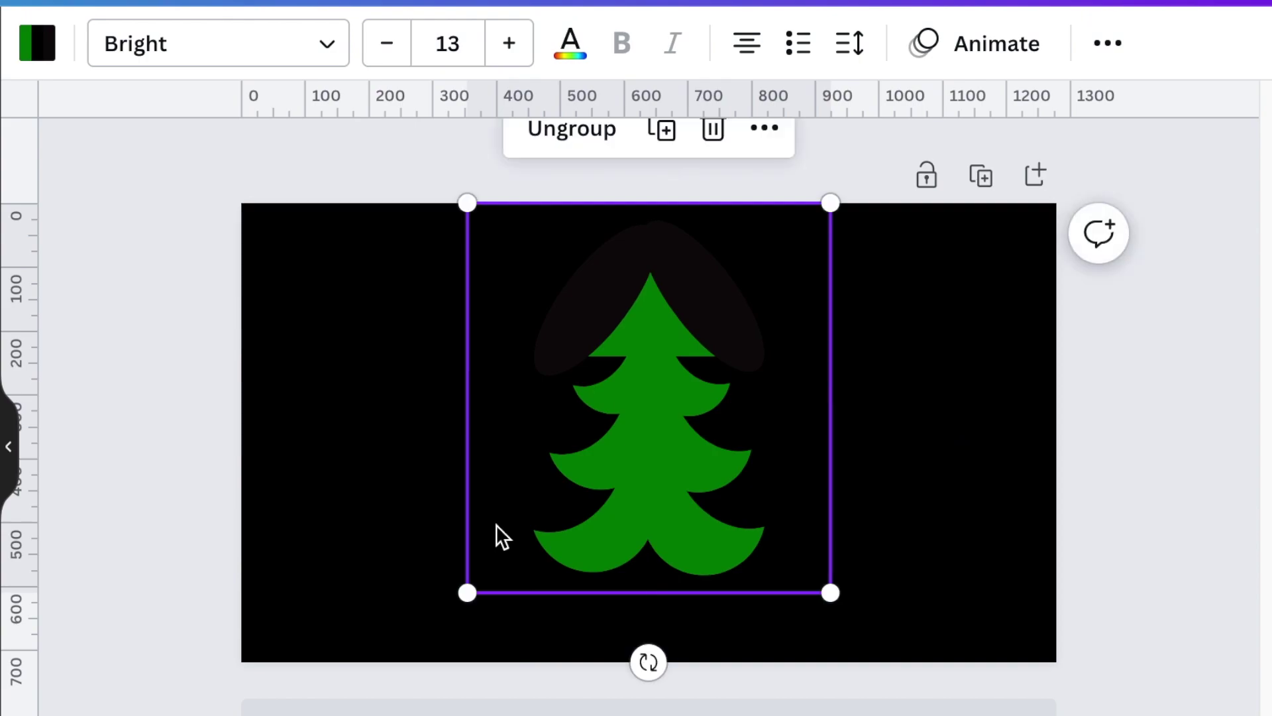
{"action": "left_click", "coordinate": [213, 383]}
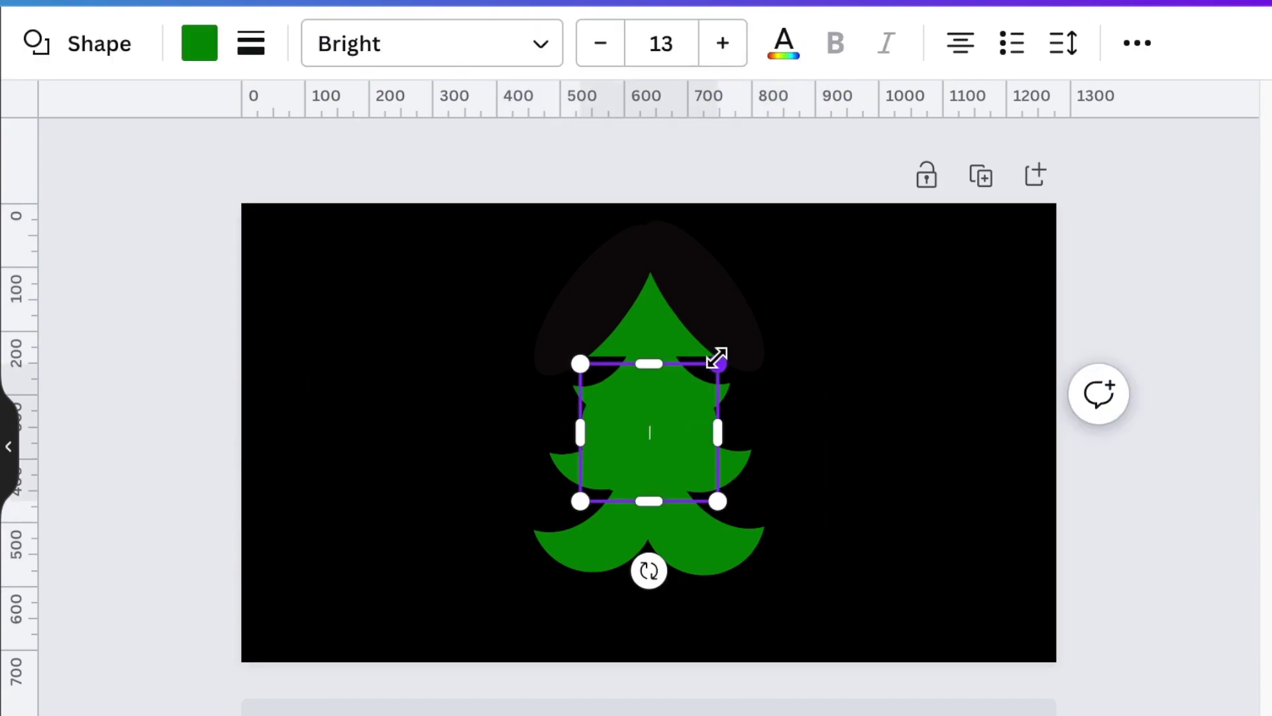
Reshape the green square into a short wide trunk centred under the tree
{"action": "left_click_drag", "start_coordinate": [717, 358], "coordinate": [674, 642]}
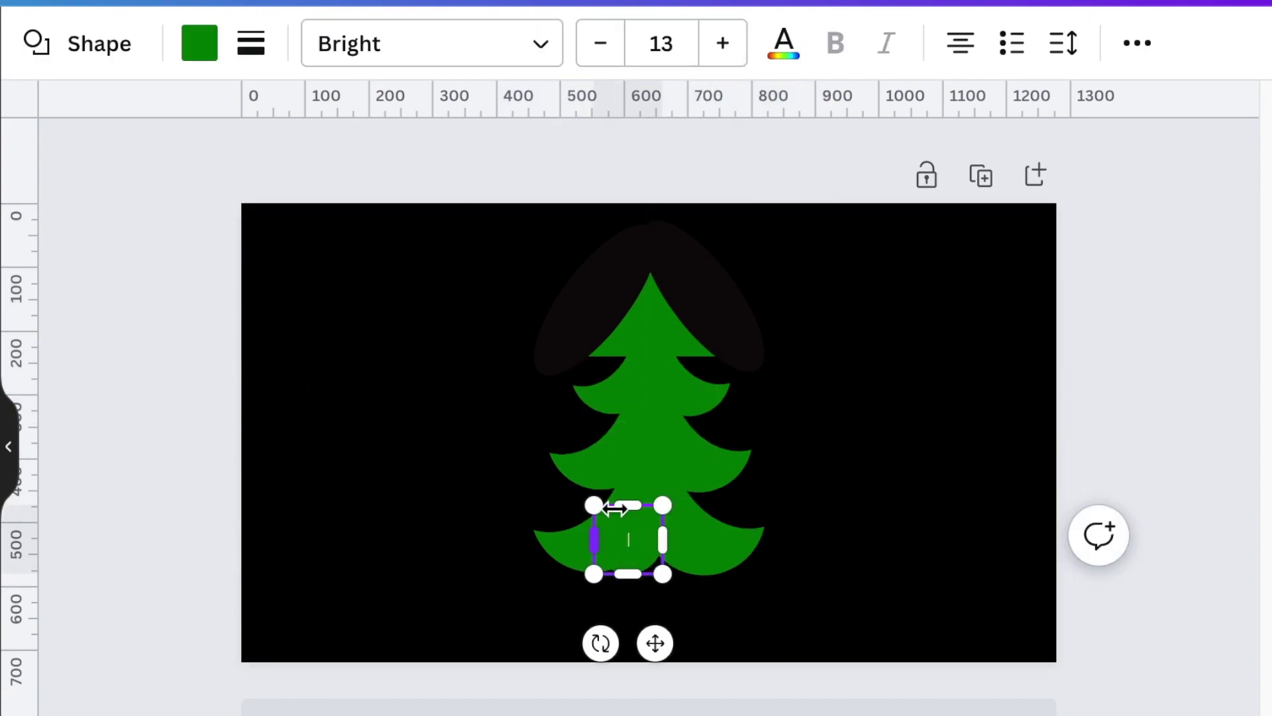
{"action": "mouse_move", "coordinate": [614, 506]}
{"action": "left_mouse_down"}
{"action": "mouse_move", "coordinate": [614, 520]}
{"action": "mouse_move", "coordinate": [569, 550]}
{"action": "left_mouse_up"}
{"action": "left_click", "coordinate": [440, 610]}
{"action": "left_click", "coordinate": [616, 546]}
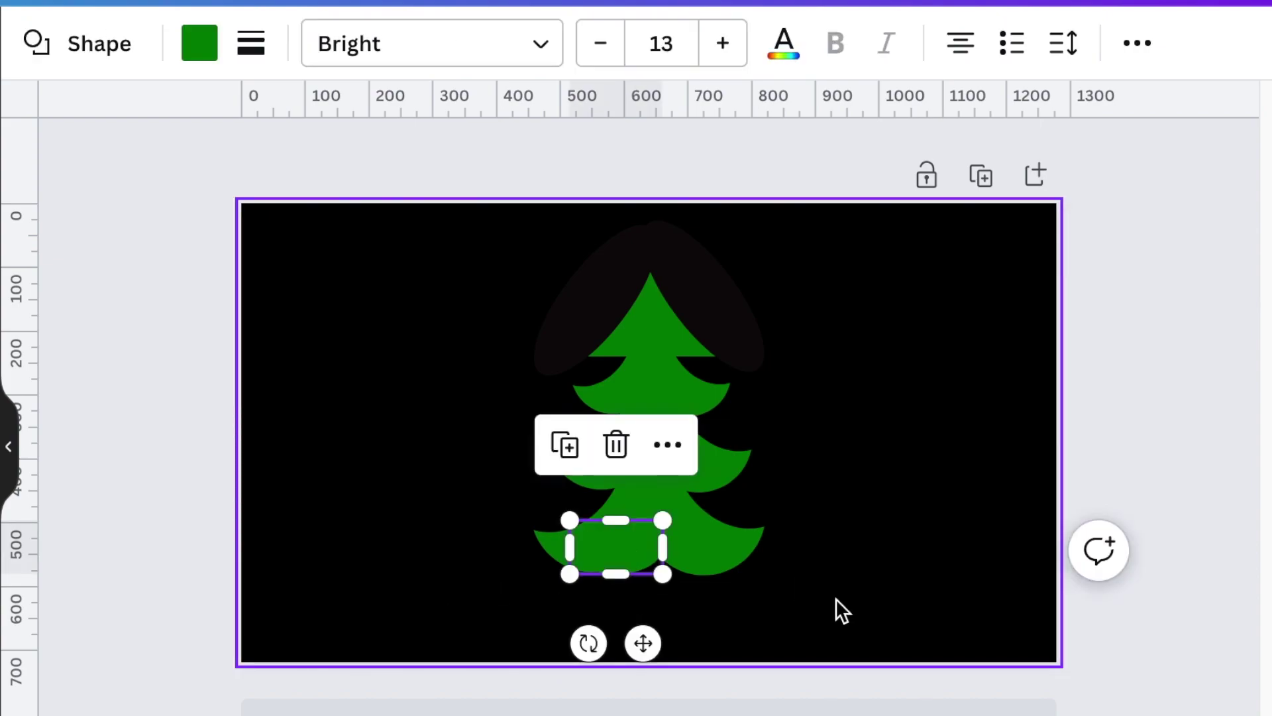
{"action": "left_click", "coordinate": [909, 610]}
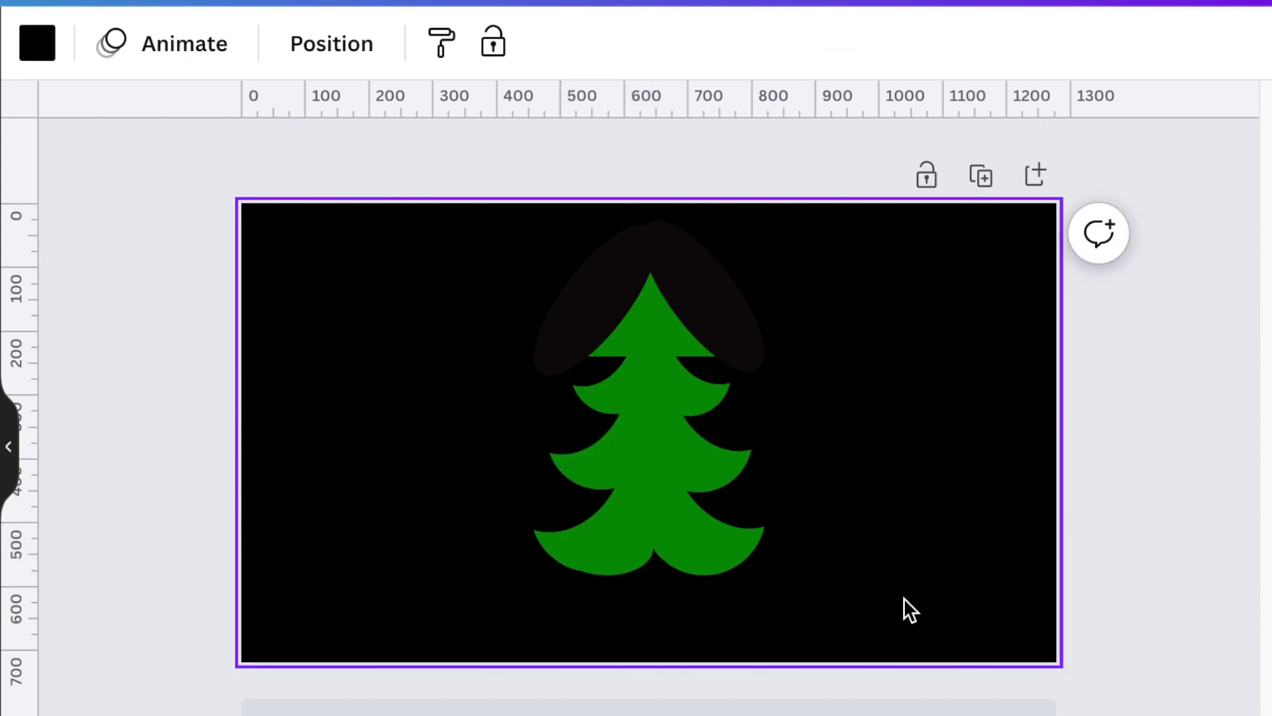
{"action": "left_click", "coordinate": [626, 567]}
{"action": "left_click_drag", "start_coordinate": [628, 640], "coordinate": [684, 640]}
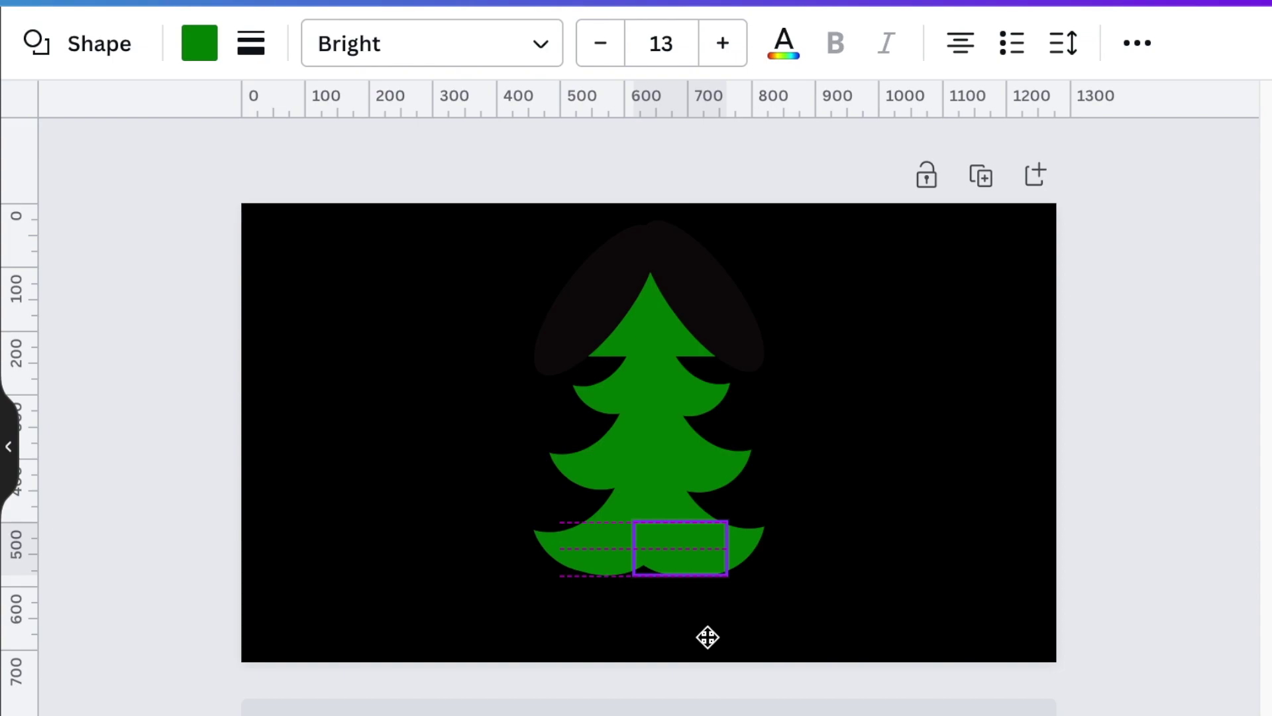
{"action": "left_click", "coordinate": [775, 596]}
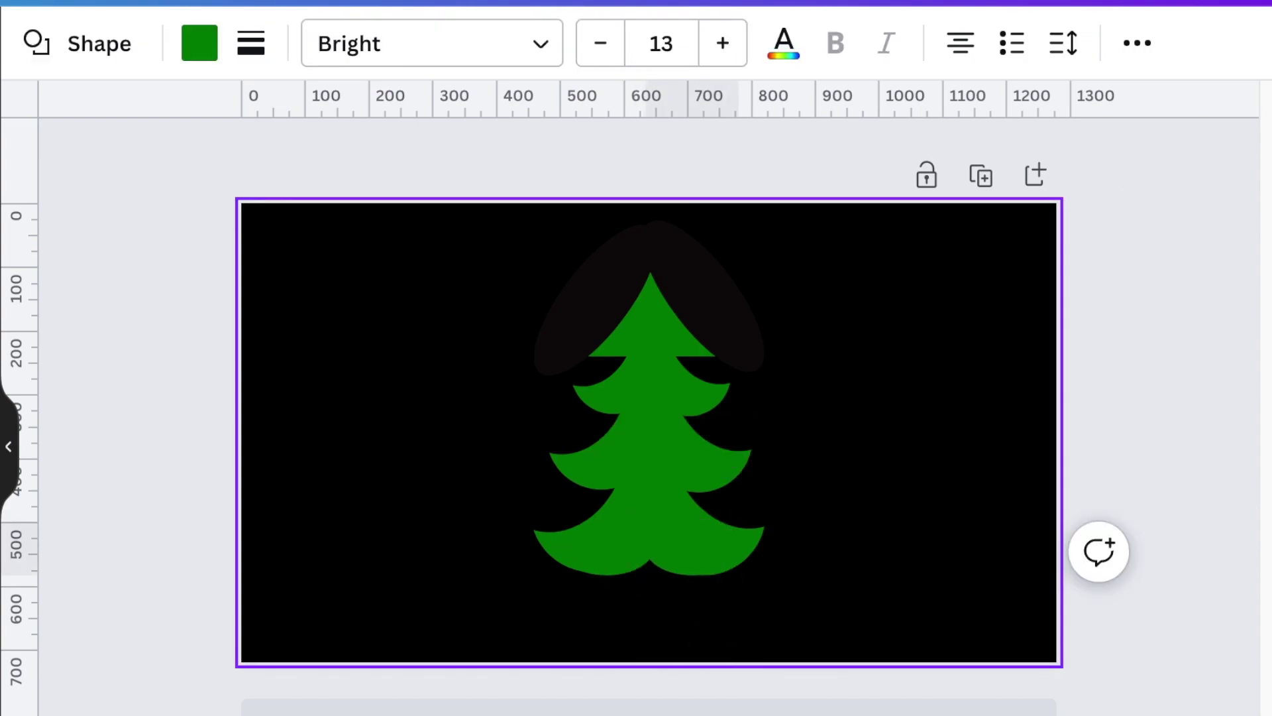
Group all the tree pieces and shrink the tree into the page's bottom-right corner
{"action": "left_click", "coordinate": [977, 574]}
{"action": "left_click", "coordinate": [659, 333]}
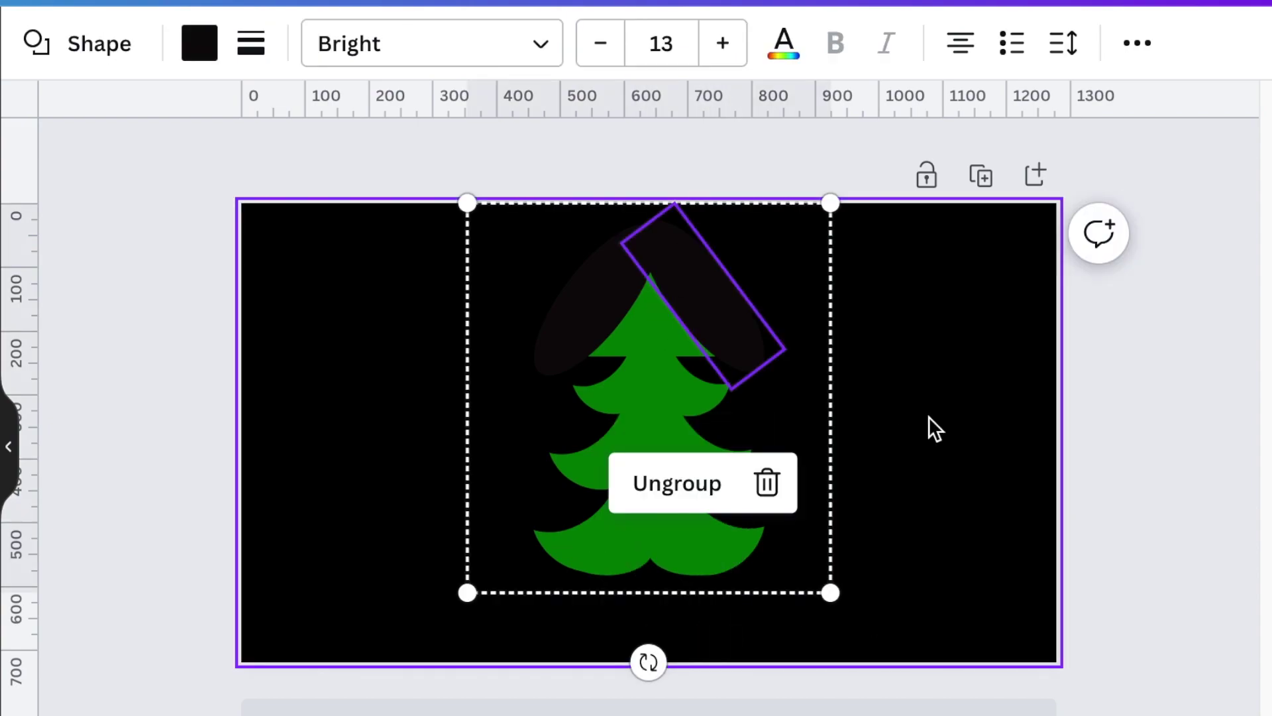
{"action": "left_click", "coordinate": [977, 404]}
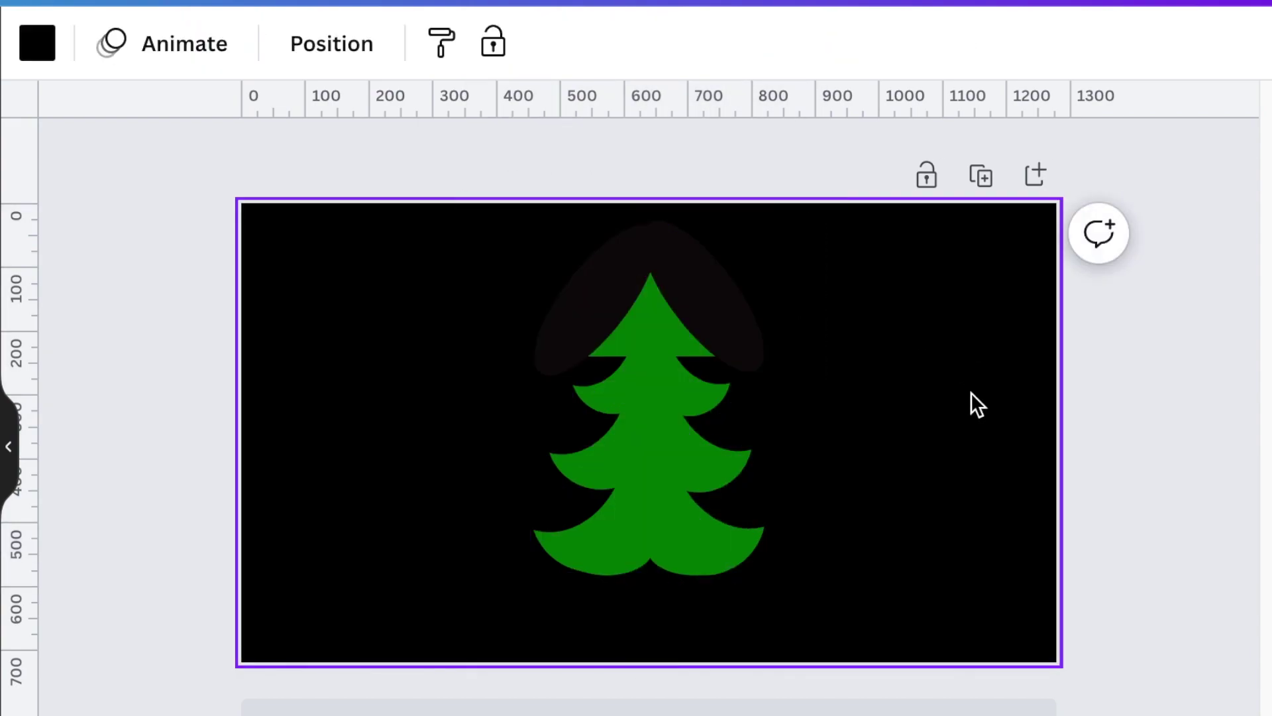
{"action": "left_click", "coordinate": [657, 329]}
{"action": "left_click", "coordinate": [875, 581]}
{"action": "left_click_drag", "start_coordinate": [227, 233], "coordinate": [948, 647]}
{"action": "left_click", "coordinate": [569, 133]}
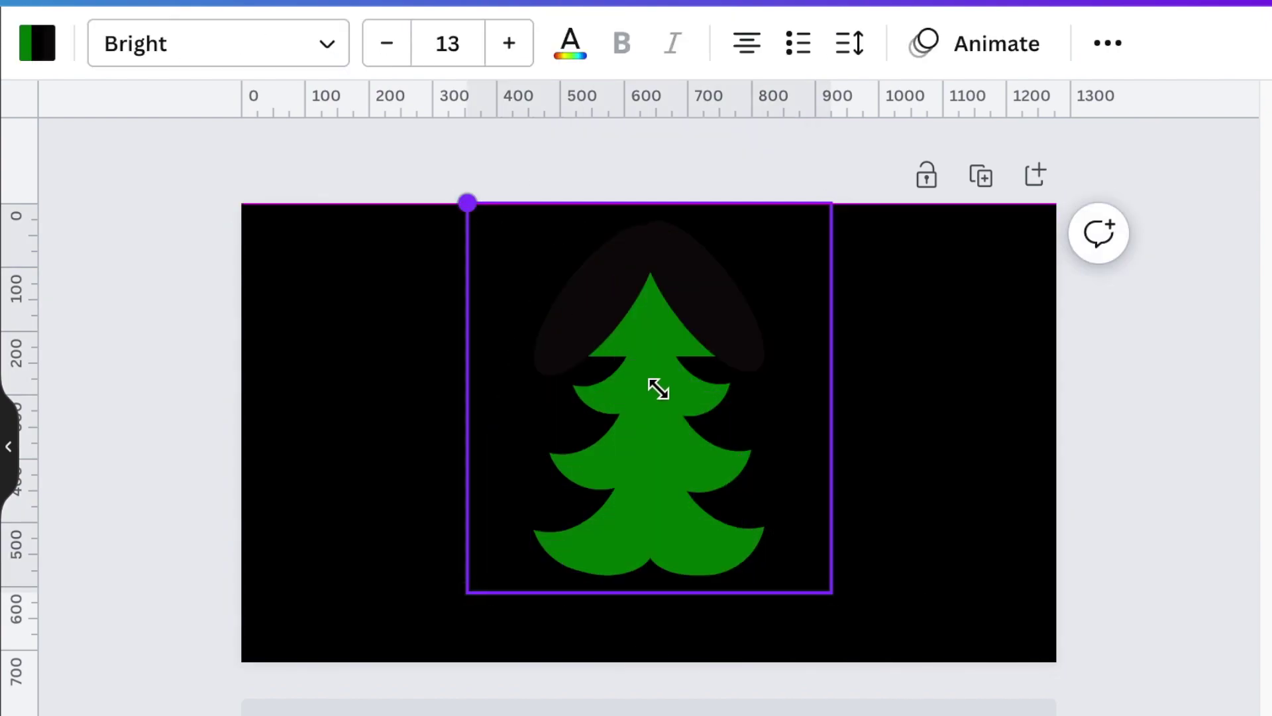
{"action": "left_click_drag", "start_coordinate": [658, 389], "coordinate": [687, 439]}
{"action": "left_click_drag", "start_coordinate": [776, 552], "coordinate": [992, 590]}
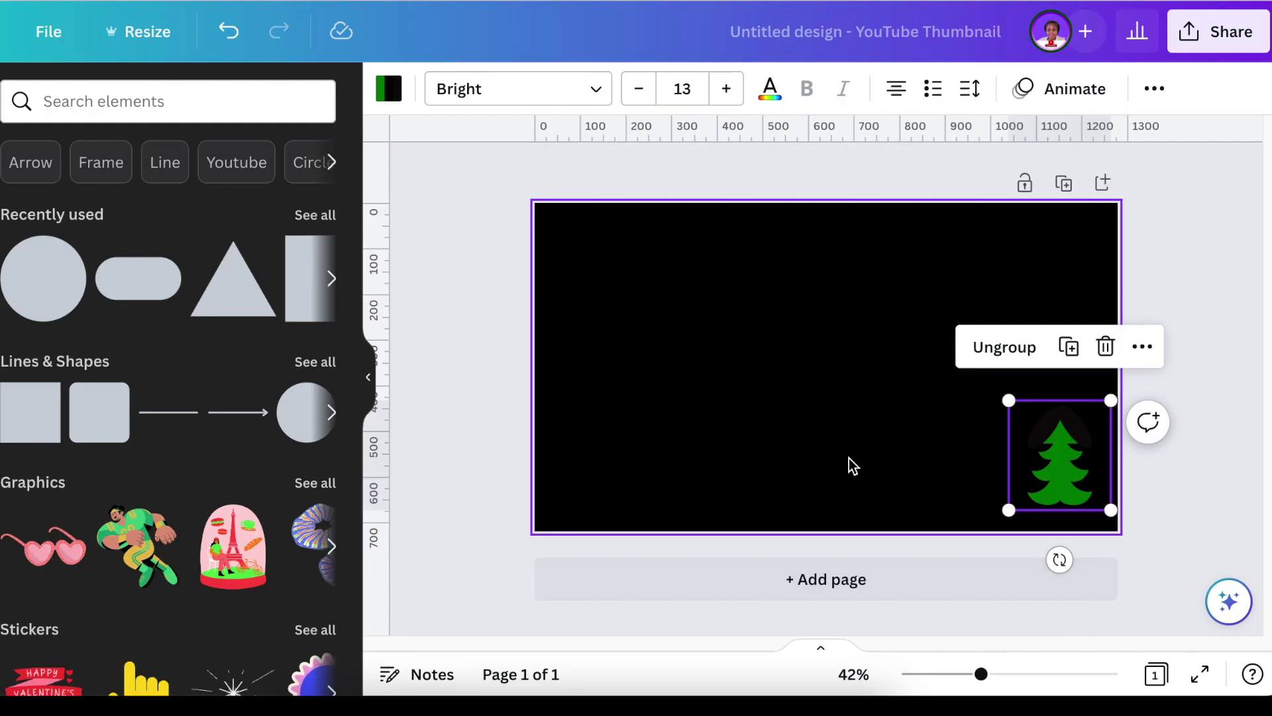
Add a green circle and stretch it into a tall, wide ellipse centred horizontally
{"action": "left_click", "coordinate": [853, 466]}
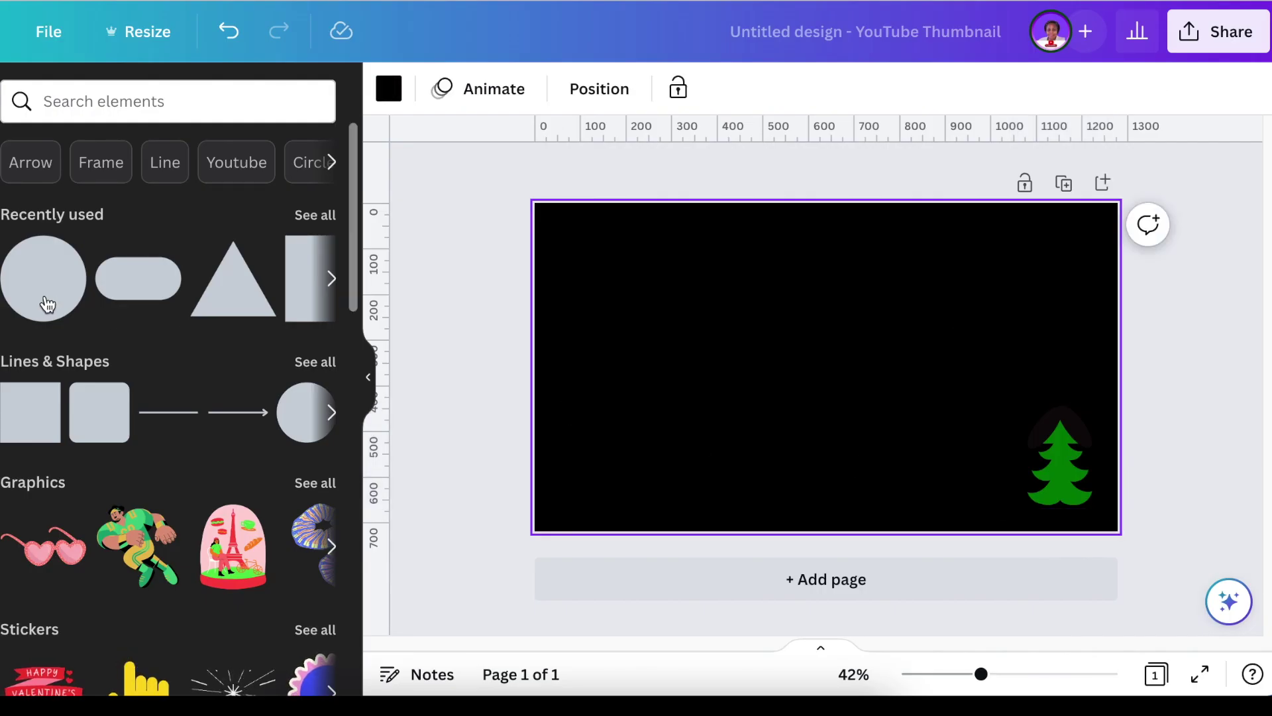
{"action": "left_click", "coordinate": [43, 291]}
{"action": "left_click_drag", "start_coordinate": [588, 432], "coordinate": [532, 443]}
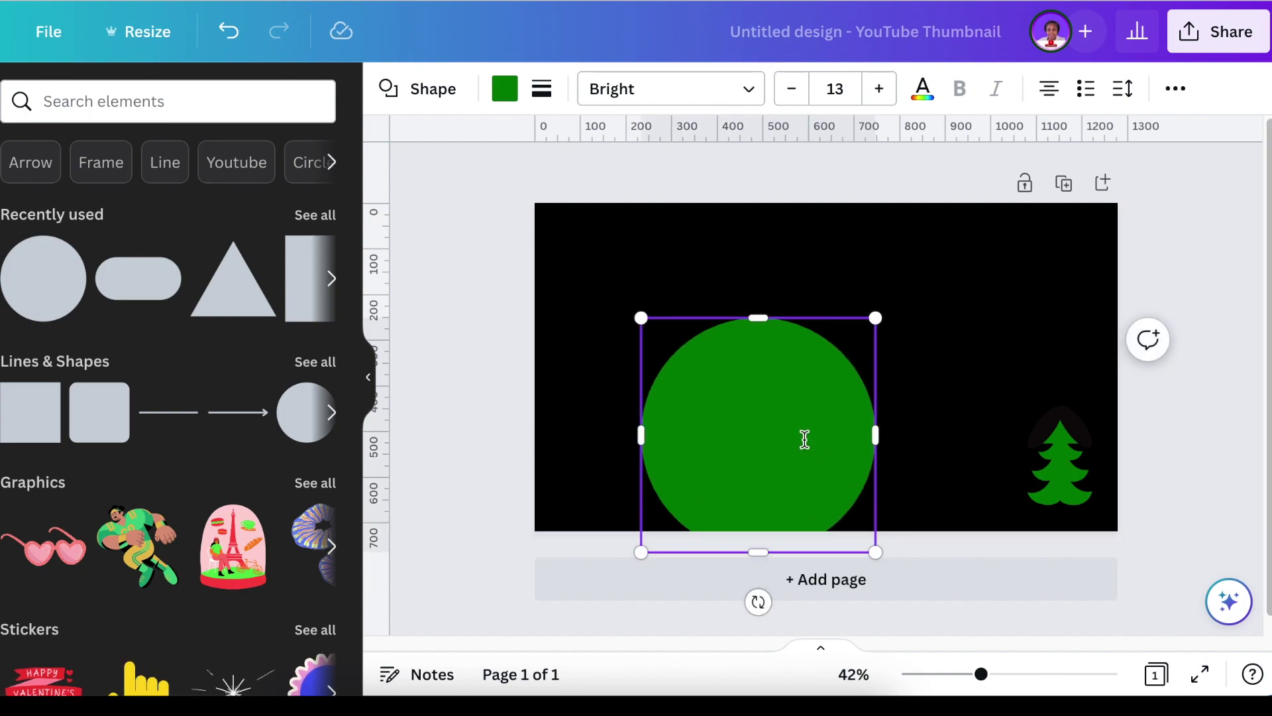
{"action": "left_click", "coordinate": [911, 471]}
{"action": "left_click_drag", "start_coordinate": [782, 355], "coordinate": [838, 347]}
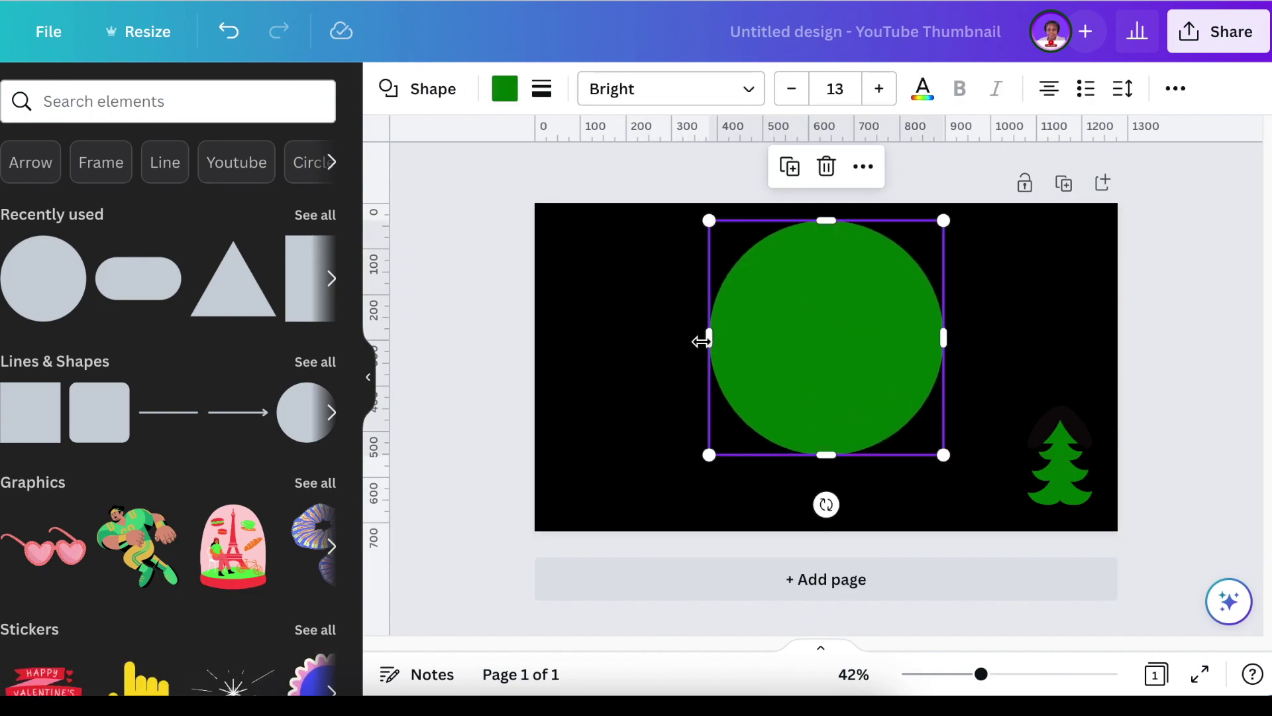
{"action": "left_click_drag", "start_coordinate": [701, 341], "coordinate": [644, 339]}
{"action": "left_click_drag", "start_coordinate": [789, 491], "coordinate": [792, 530]}
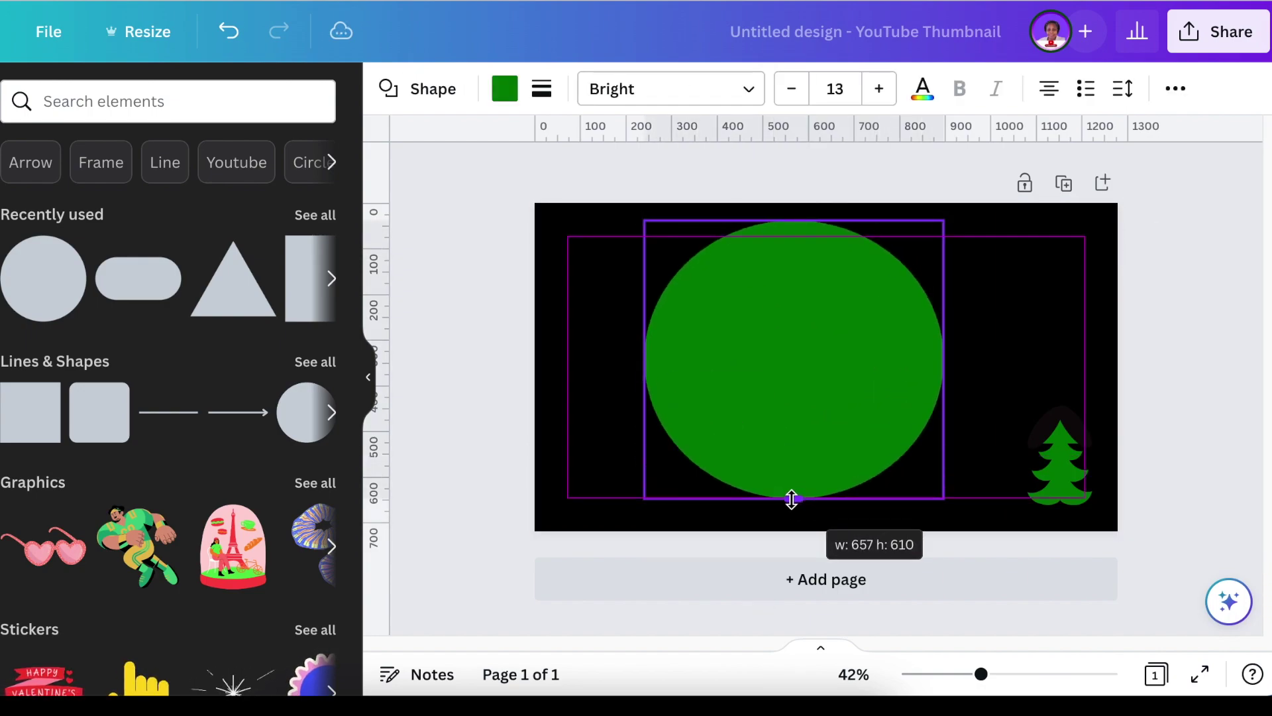
{"action": "left_click_drag", "start_coordinate": [967, 366], "coordinate": [988, 364]}
{"action": "left_click_drag", "start_coordinate": [814, 498], "coordinate": [813, 530]}
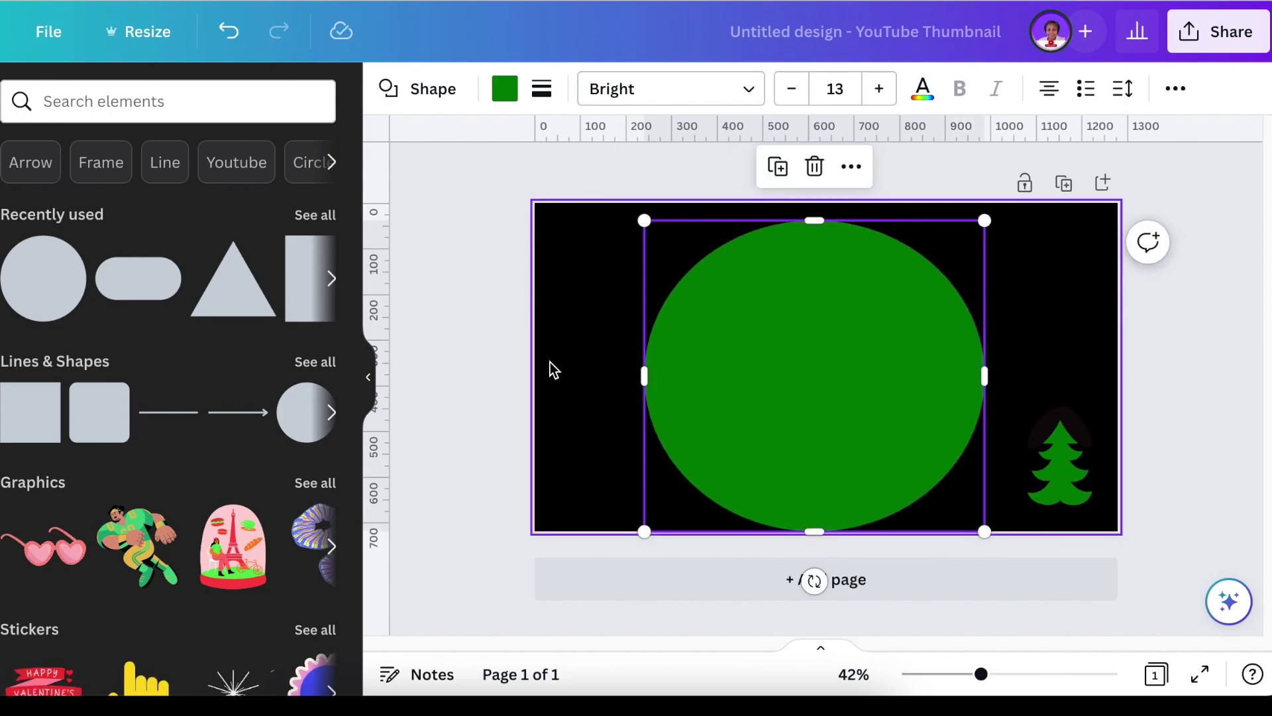
Fill the oval with the red-to-orange gradient
{"action": "left_click", "coordinate": [504, 88]}
{"action": "scroll", "coordinate": [233, 439], "scroll_direction": "down", "scroll_amount": 5}
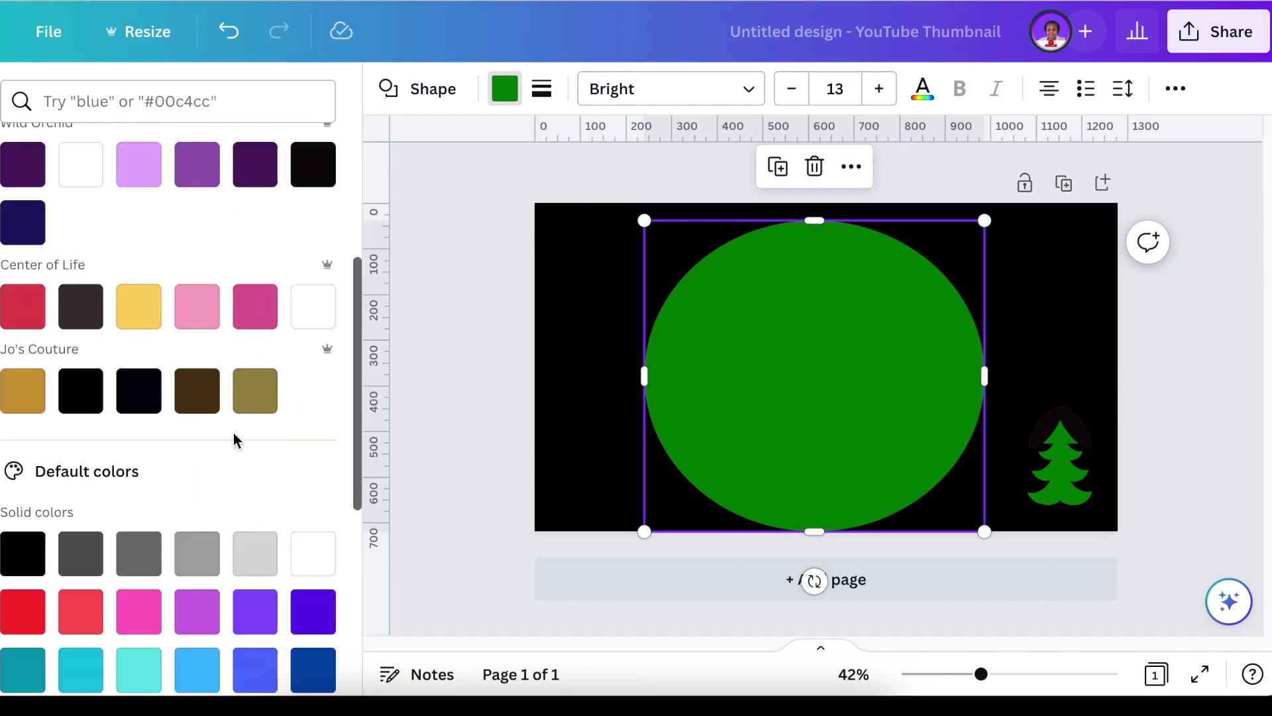
{"action": "scroll", "coordinate": [233, 438], "scroll_direction": "down", "scroll_amount": 5}
{"action": "left_click", "coordinate": [15, 538]}
{"action": "left_click", "coordinate": [582, 453]}
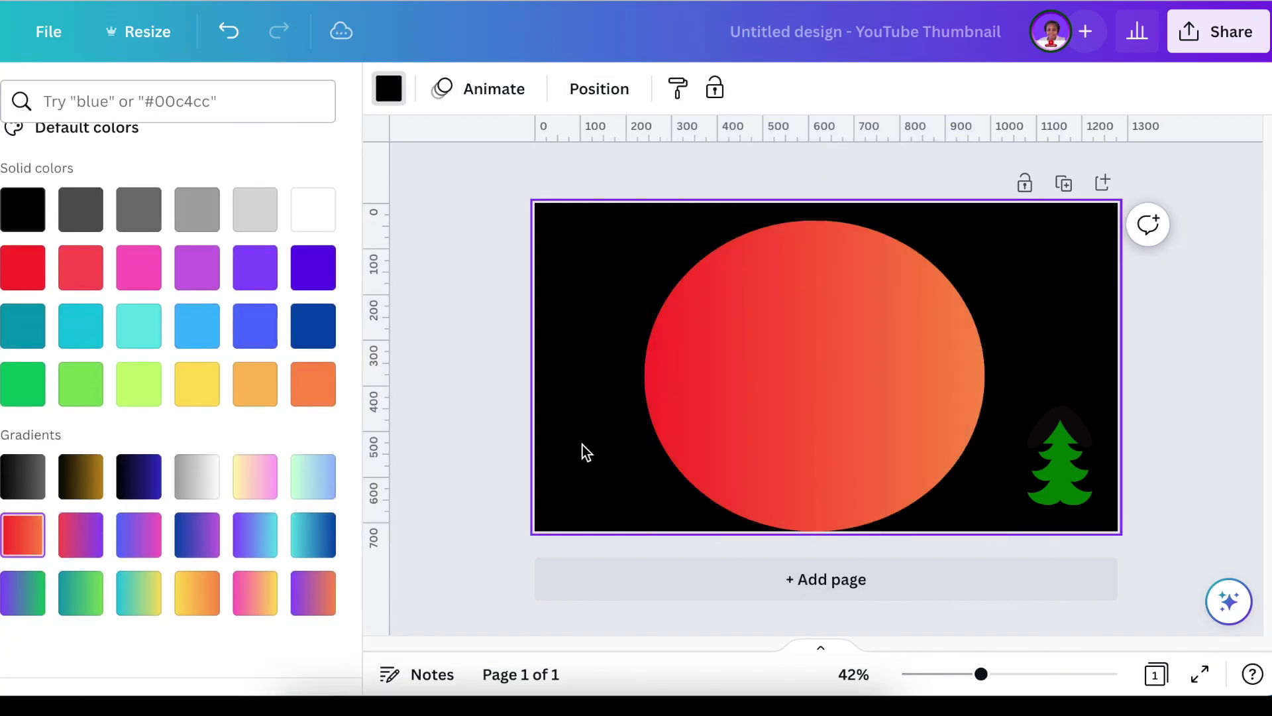
{"action": "left_click", "coordinate": [695, 397]}
Make the inner circle black and resize it so only a tapered top arc shows
{"action": "left_click", "coordinate": [26, 212]}
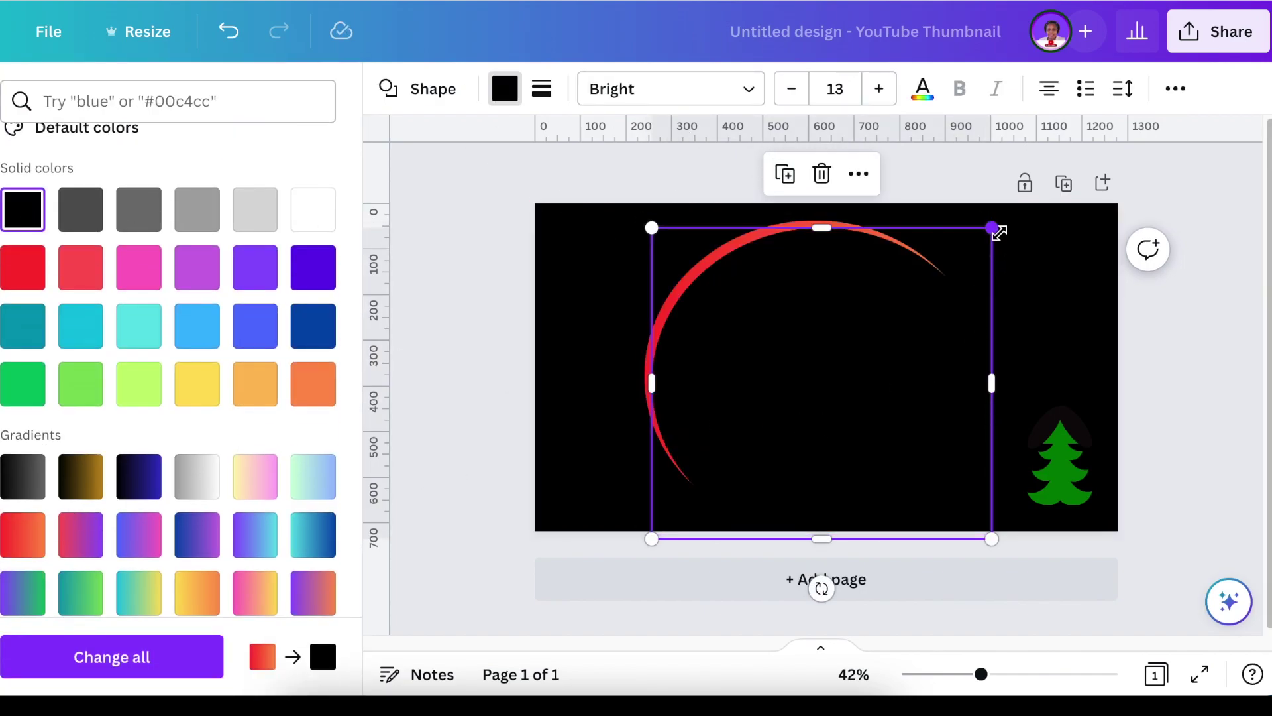
{"action": "left_click_drag", "start_coordinate": [992, 228], "coordinate": [980, 240]}
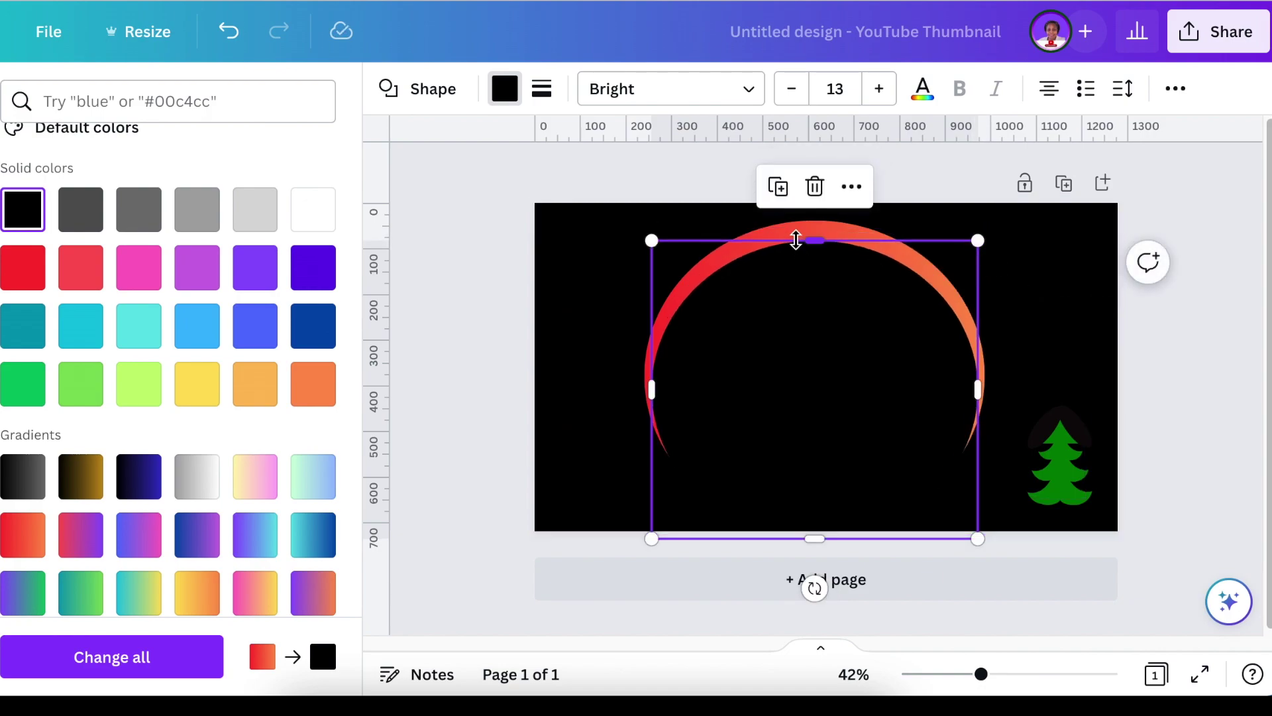
{"action": "left_click_drag", "start_coordinate": [815, 239], "coordinate": [814, 266]}
{"action": "left_click", "coordinate": [610, 439]}
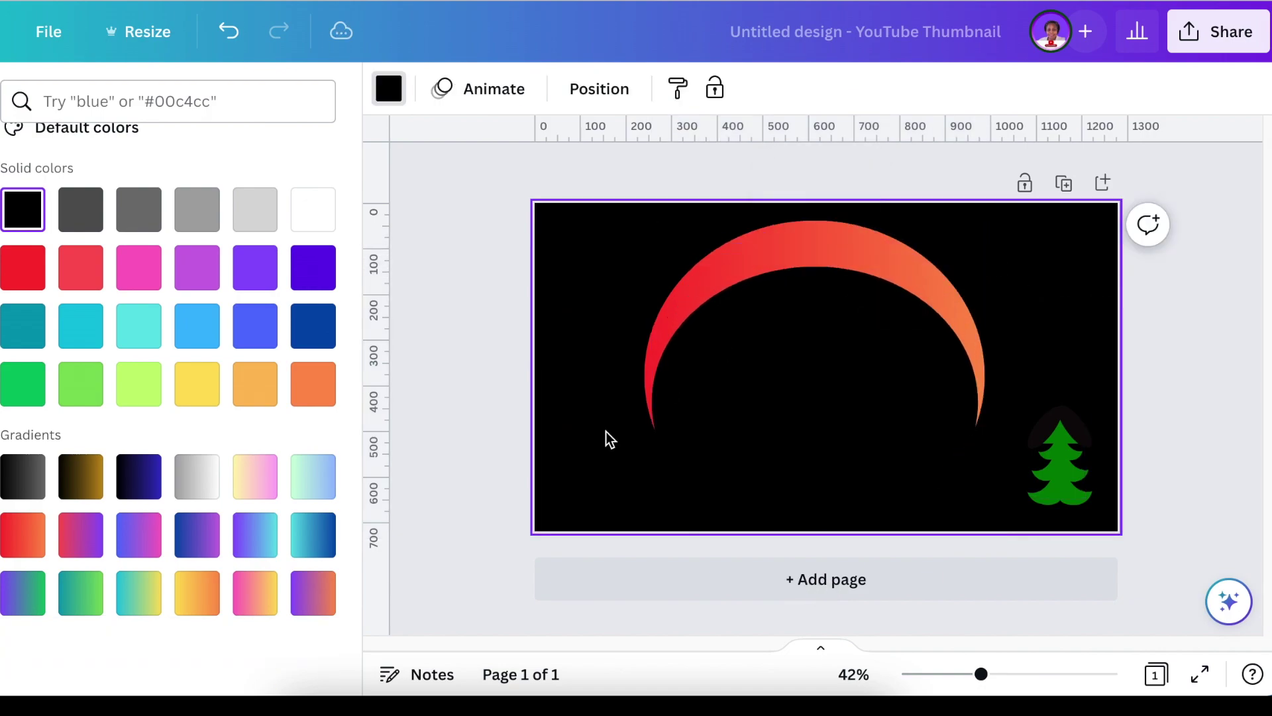
{"action": "left_click", "coordinate": [753, 396]}
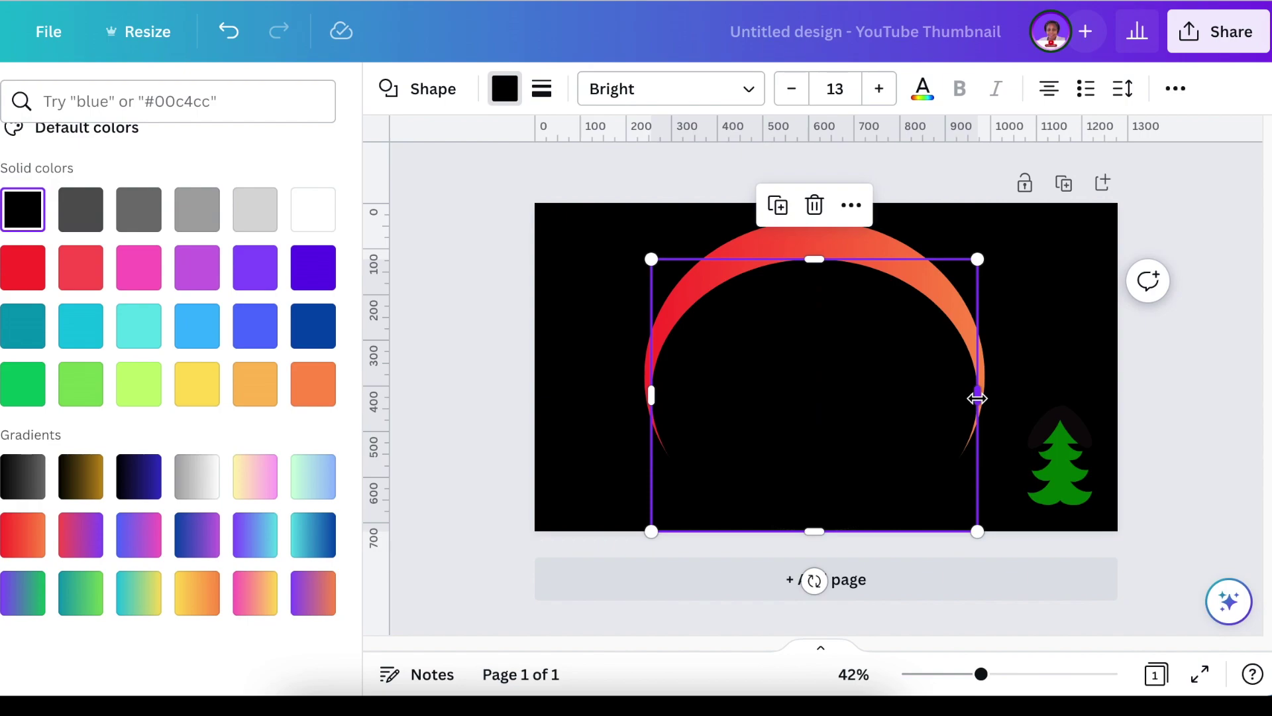
{"action": "left_click_drag", "start_coordinate": [648, 405], "coordinate": [640, 405]}
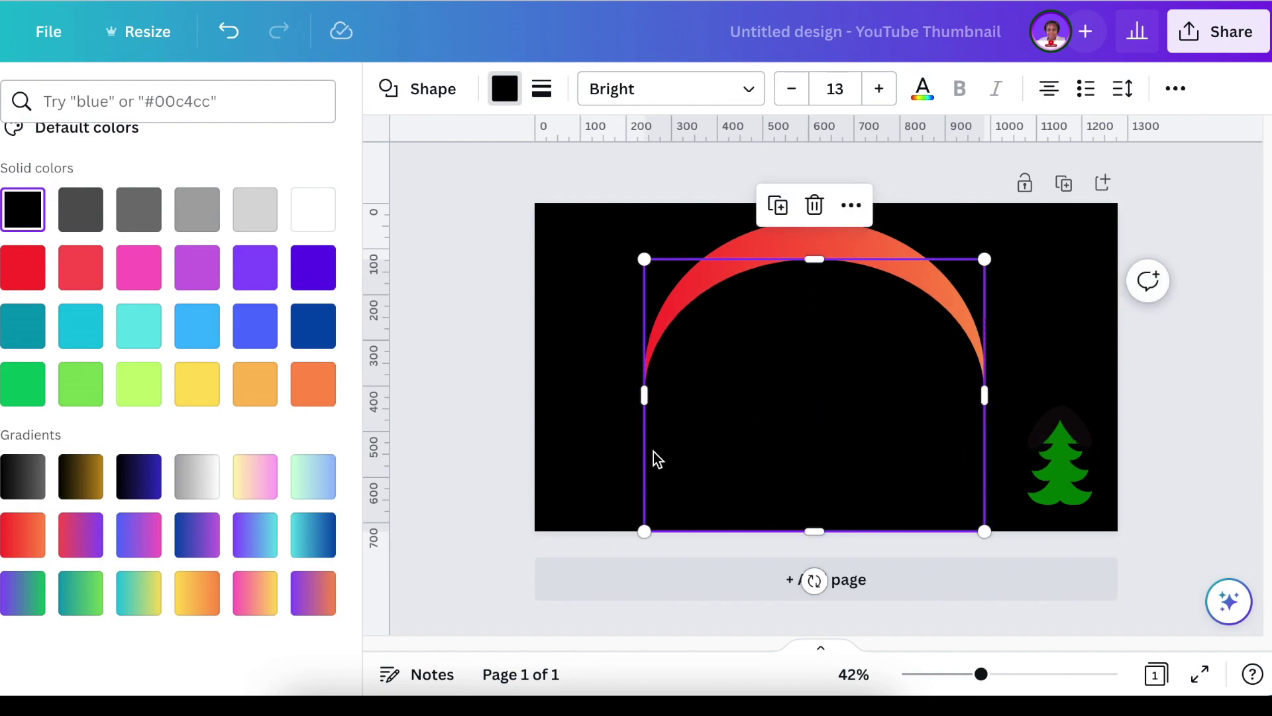
{"action": "left_click", "coordinate": [1043, 437]}
Duplicate the tree and place one copy at each end of the arc
{"action": "left_click", "coordinate": [1050, 309]}
{"action": "left_click_drag", "start_coordinate": [790, 449], "coordinate": [710, 432]}
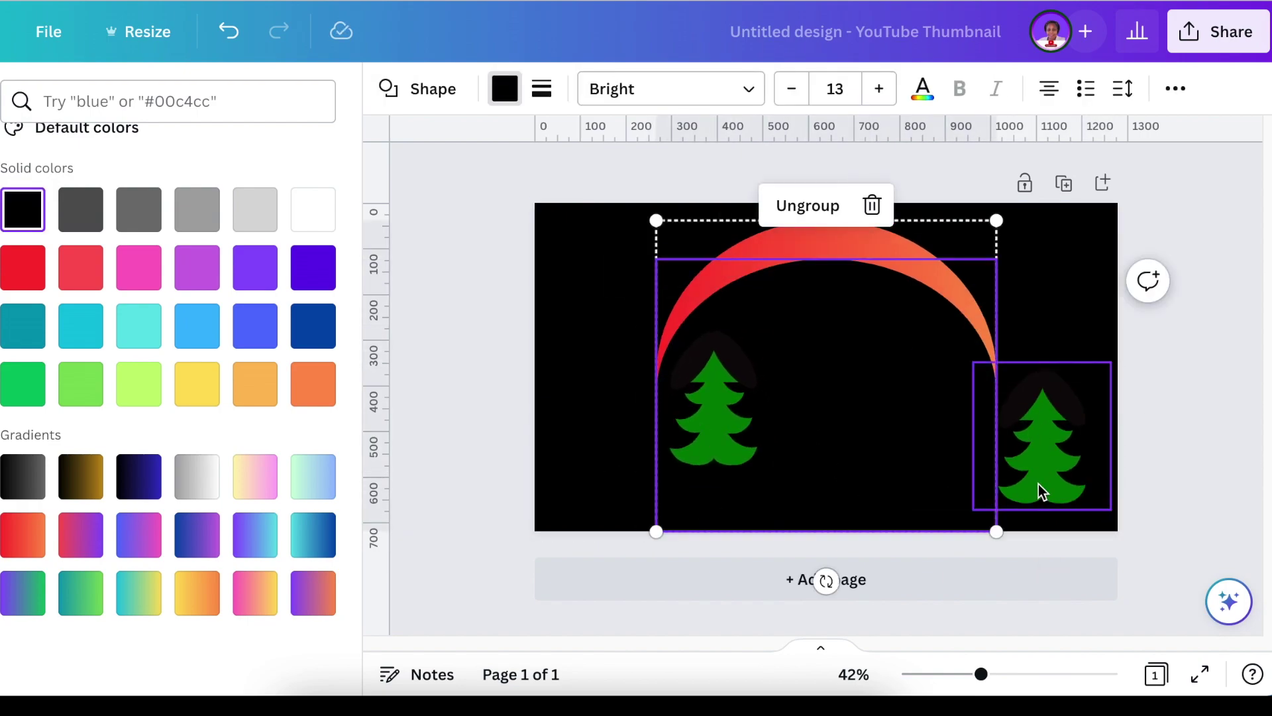
{"action": "left_click_drag", "start_coordinate": [1041, 492], "coordinate": [937, 425]}
{"action": "left_click", "coordinate": [1161, 94]}
{"action": "left_click", "coordinate": [1120, 149]}
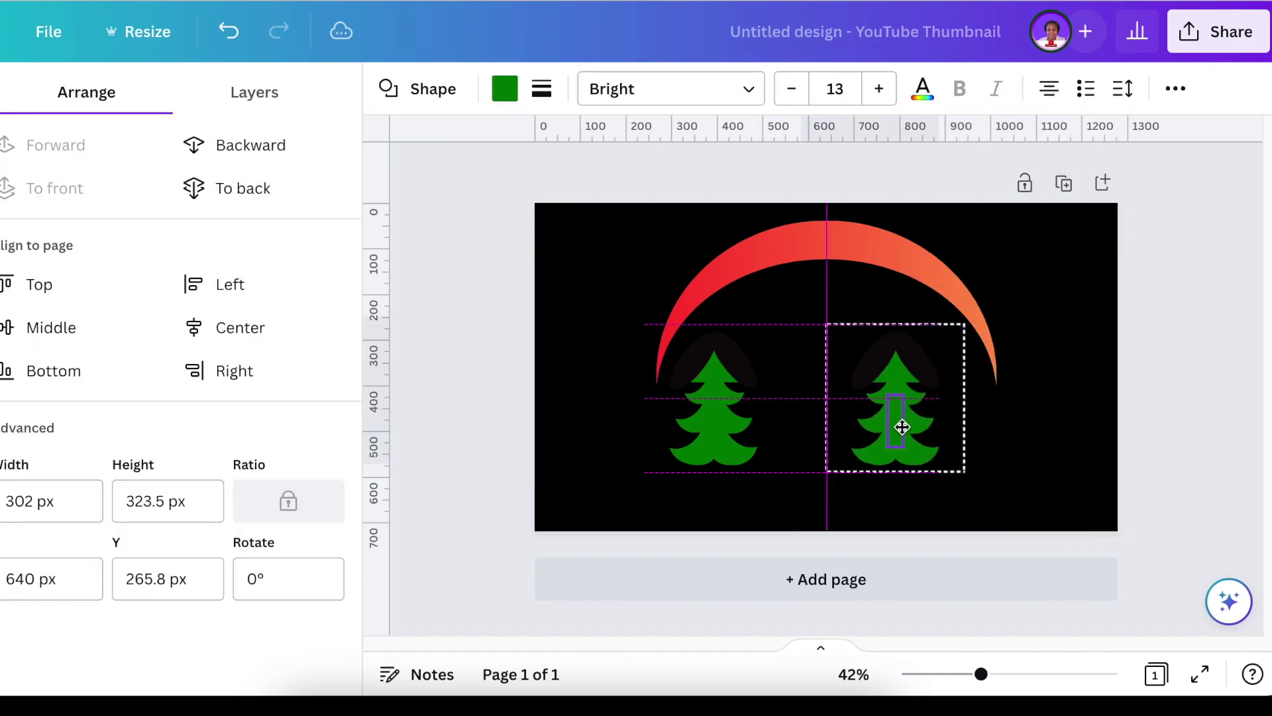
{"action": "left_click", "coordinate": [1079, 483]}
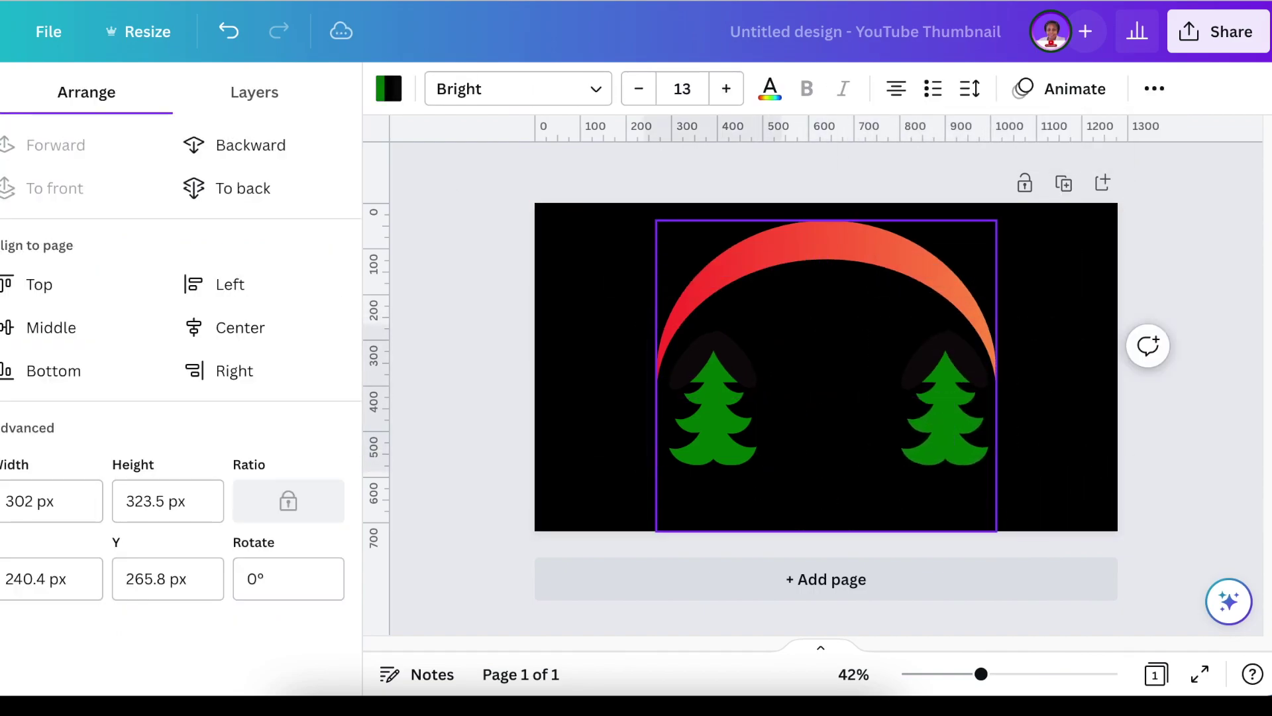
Duplicate a tree, enlarge it and centre it beneath the arc
{"action": "left_click", "coordinate": [755, 431]}
{"action": "key", "text": "ctrl+d"}
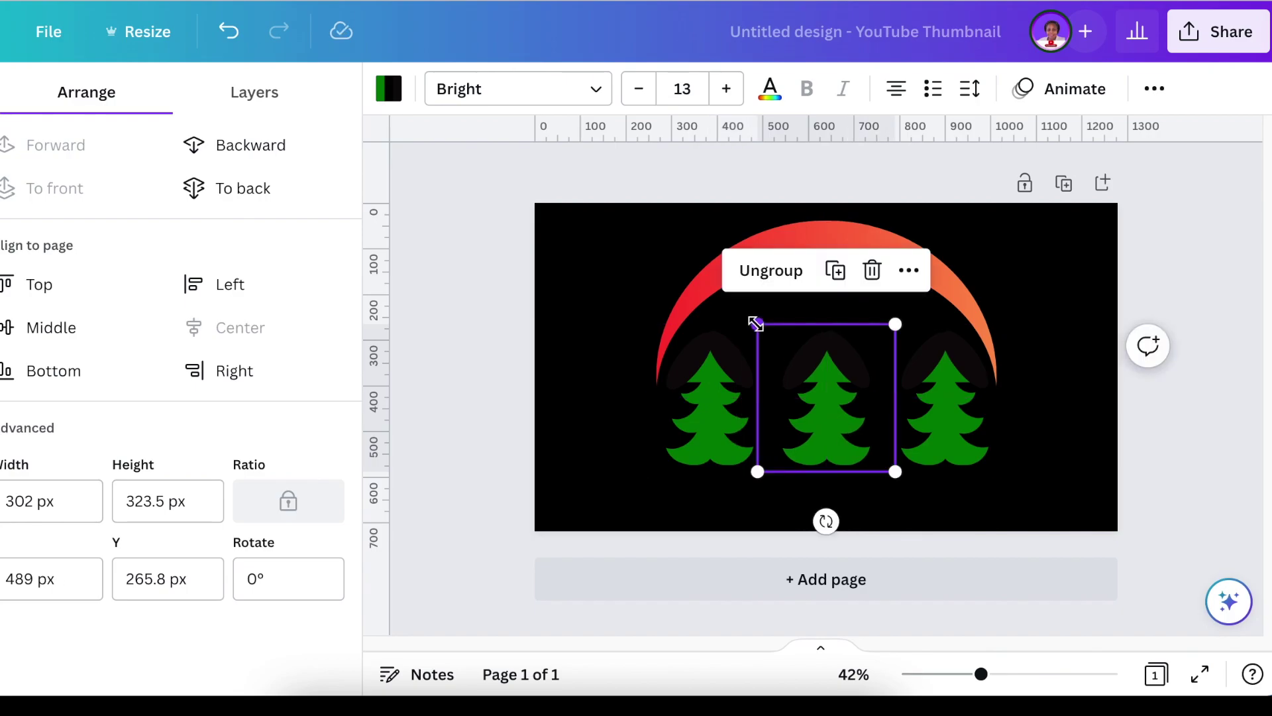
{"action": "left_click_drag", "start_coordinate": [755, 329], "coordinate": [722, 272]}
{"action": "left_click_drag", "start_coordinate": [863, 460], "coordinate": [884, 460]}
{"action": "left_click_drag", "start_coordinate": [915, 283], "coordinate": [920, 272]}
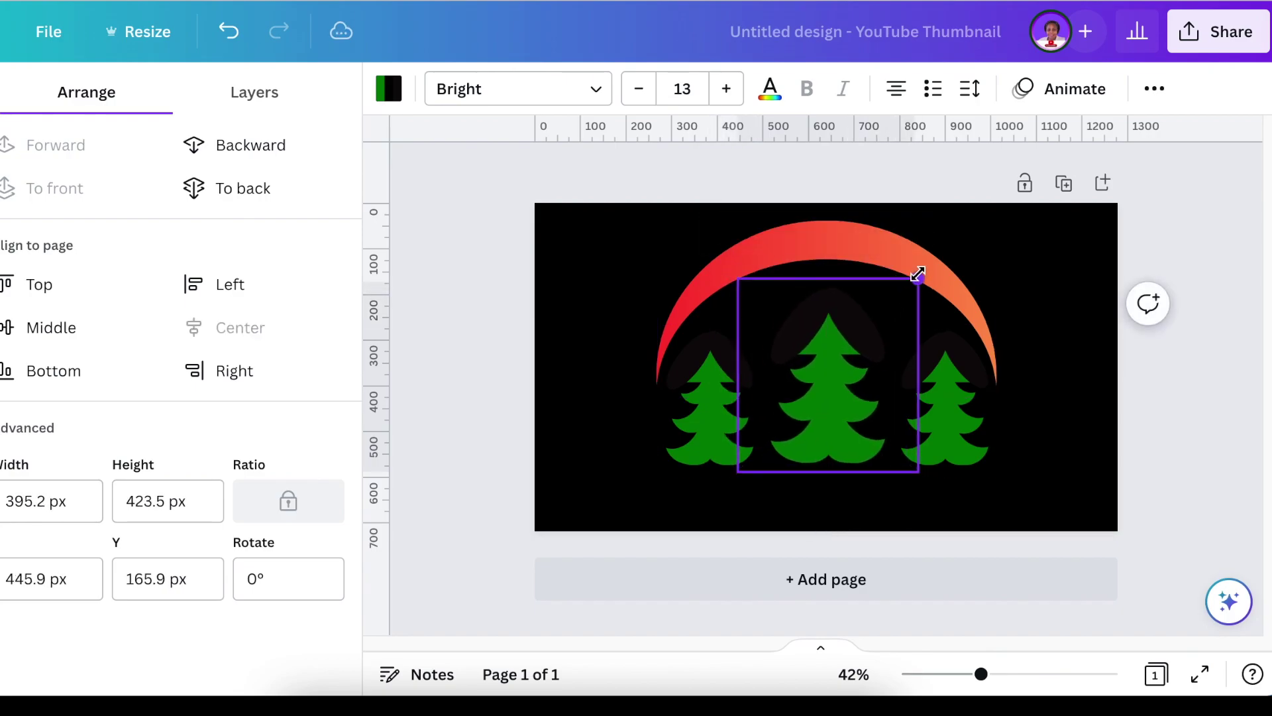
{"action": "left_click_drag", "start_coordinate": [829, 440], "coordinate": [836, 428]}
{"action": "left_click", "coordinate": [1053, 508]}
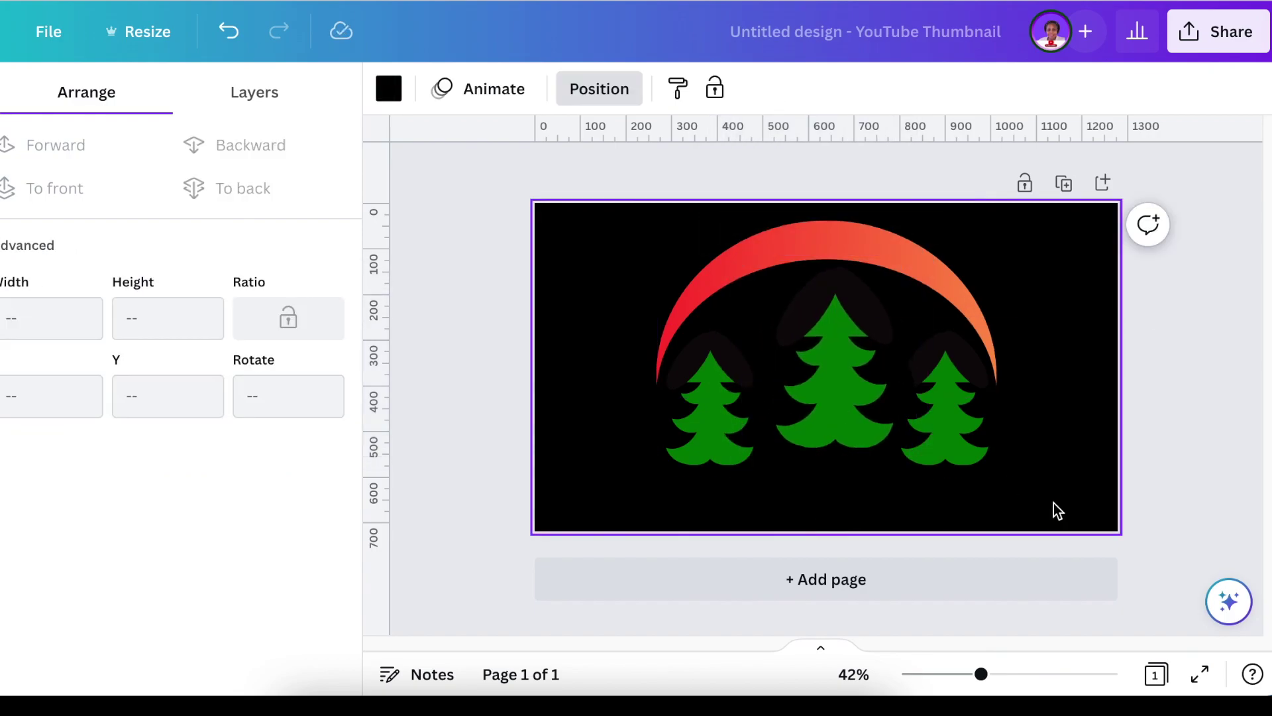
Browse the shapes list, then flatten the green cloud and widen it left and right
{"action": "left_click", "coordinate": [311, 360]}
{"action": "scroll", "coordinate": [795, 142], "scroll_direction": "down", "scroll_amount": 5}
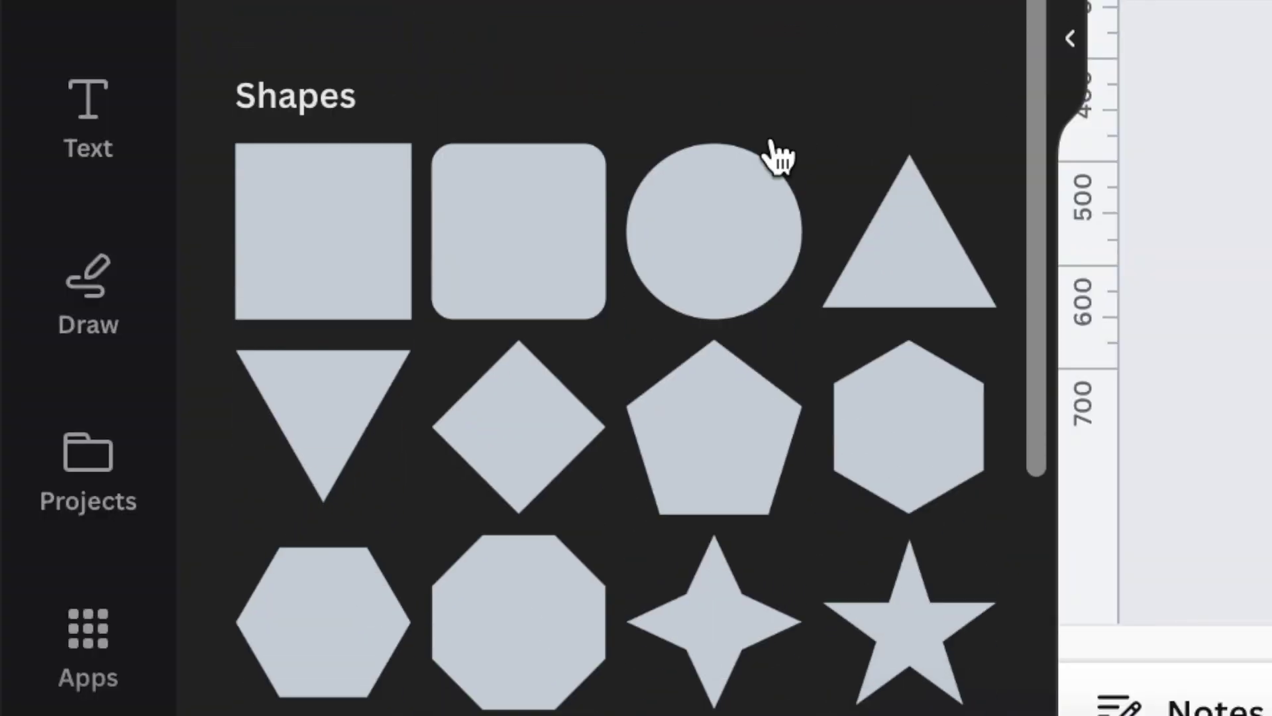
{"action": "scroll", "coordinate": [773, 156], "scroll_direction": "down", "scroll_amount": 5}
{"action": "scroll", "coordinate": [770, 150], "scroll_direction": "down", "scroll_amount": 2}
{"action": "scroll", "coordinate": [770, 146], "scroll_direction": "down", "scroll_amount": 4}
{"action": "scroll", "coordinate": [778, 157], "scroll_direction": "down", "scroll_amount": 4}
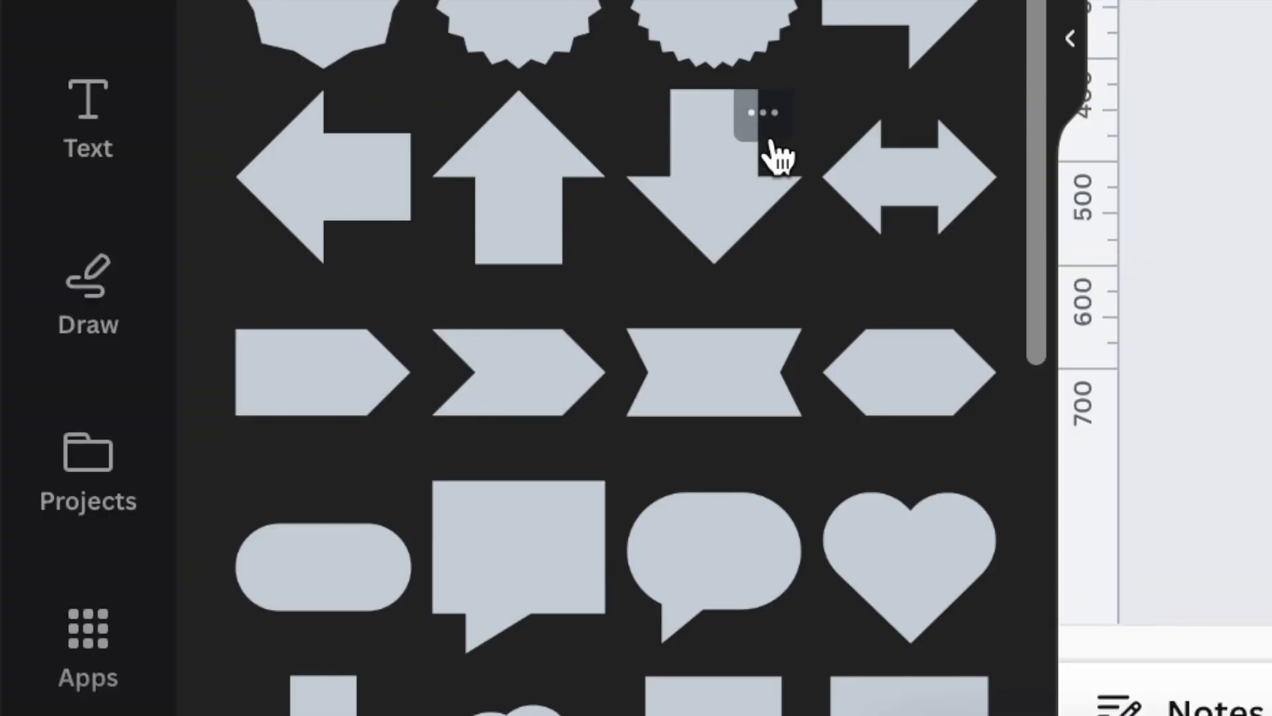
{"action": "scroll", "coordinate": [778, 157], "scroll_direction": "down", "scroll_amount": 3}
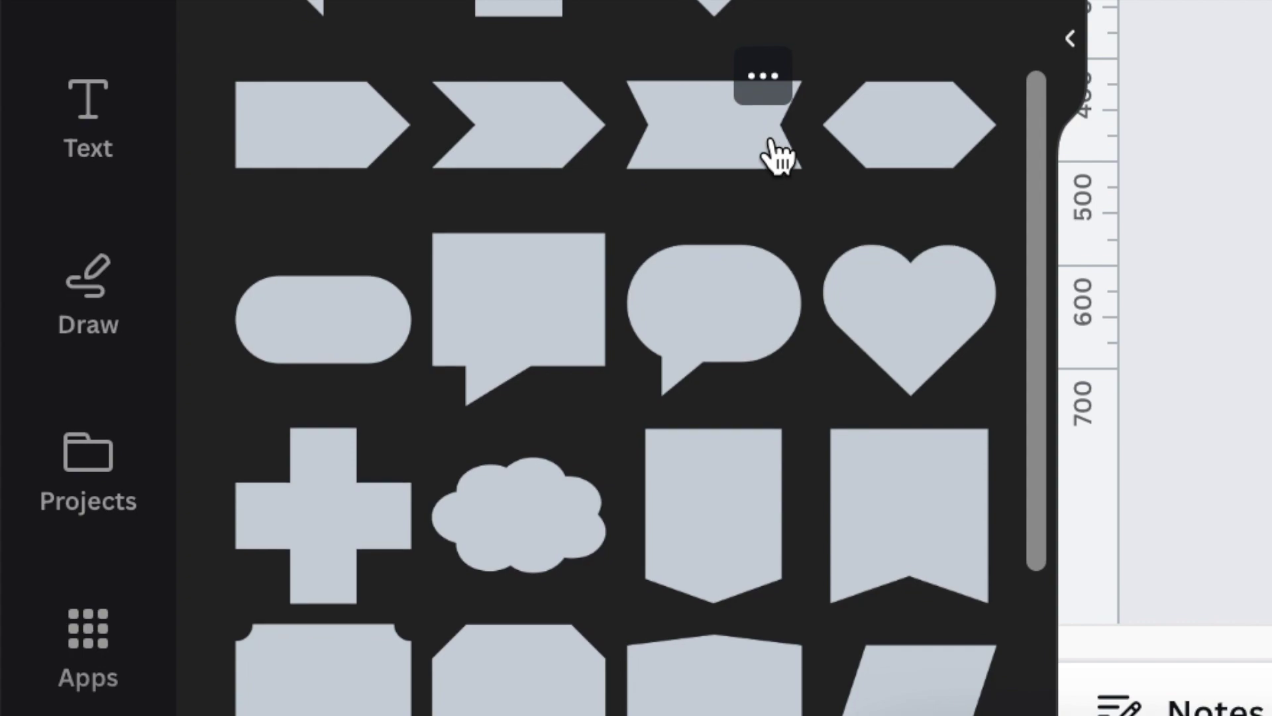
{"action": "scroll", "coordinate": [778, 157], "scroll_direction": "down", "scroll_amount": 3}
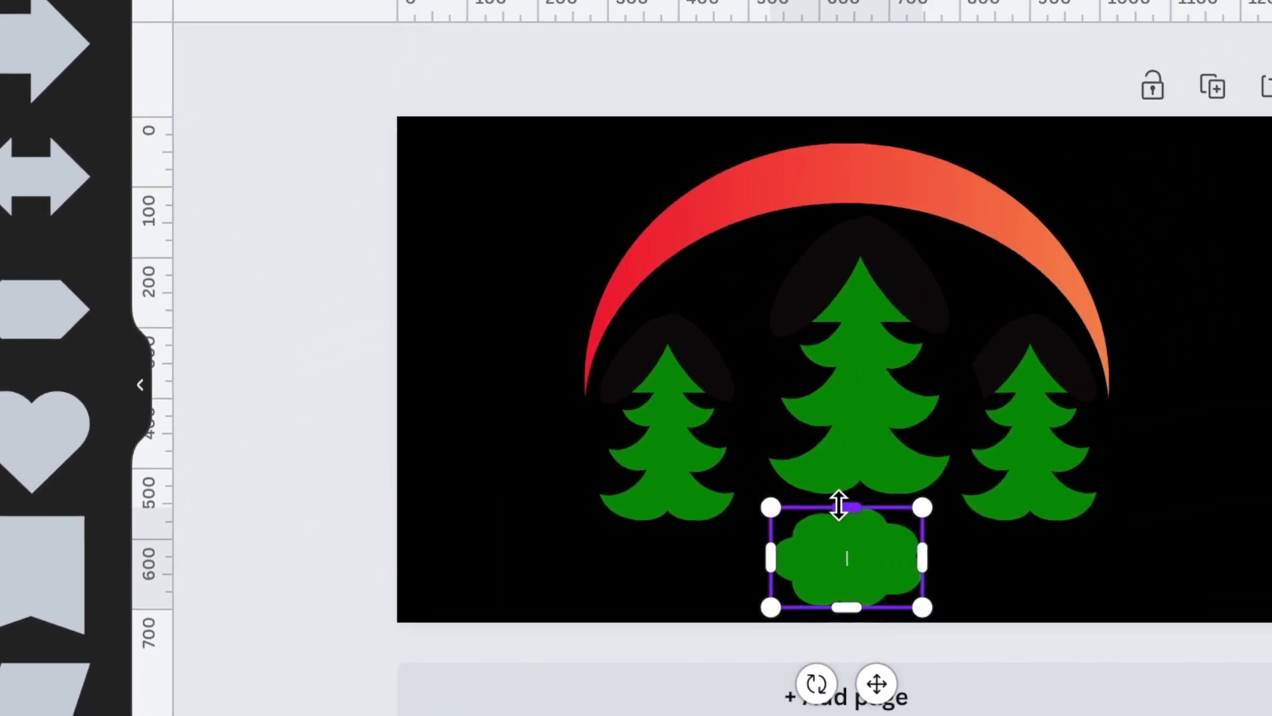
{"action": "left_click_drag", "start_coordinate": [839, 505], "coordinate": [839, 576]}
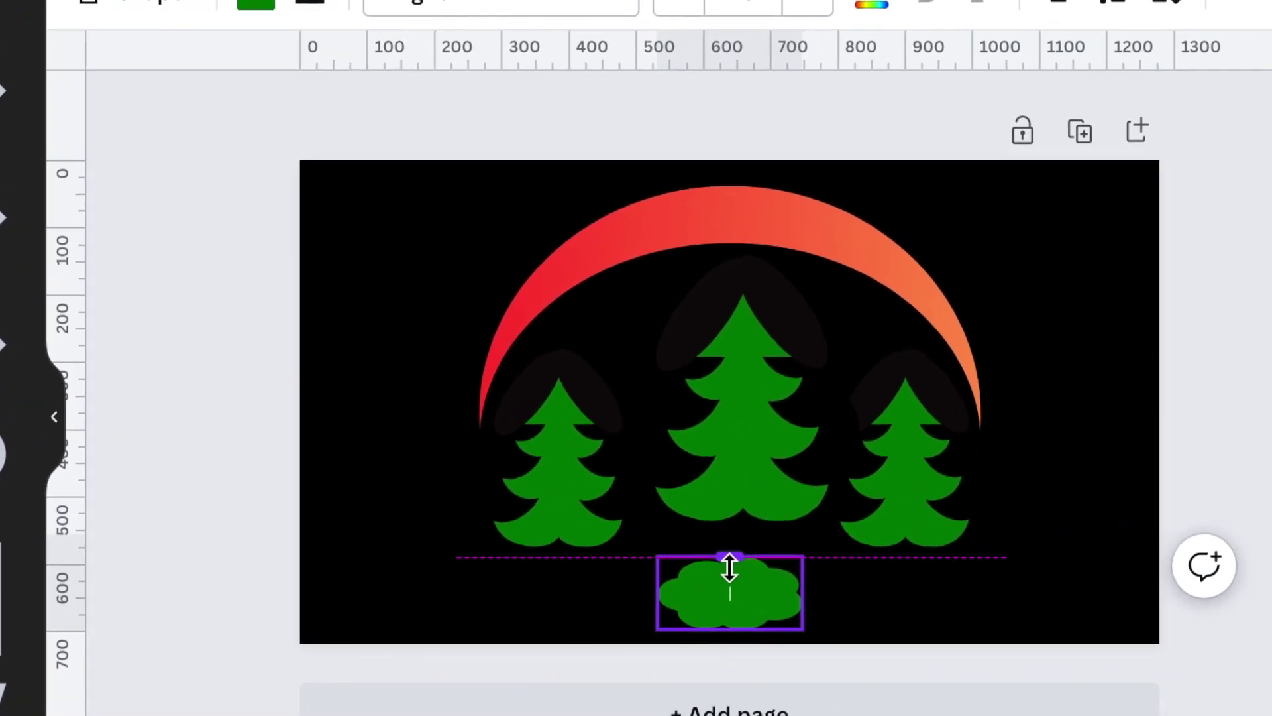
{"action": "left_click_drag", "start_coordinate": [646, 615], "coordinate": [653, 588]}
{"action": "left_click_drag", "start_coordinate": [579, 614], "coordinate": [306, 616]}
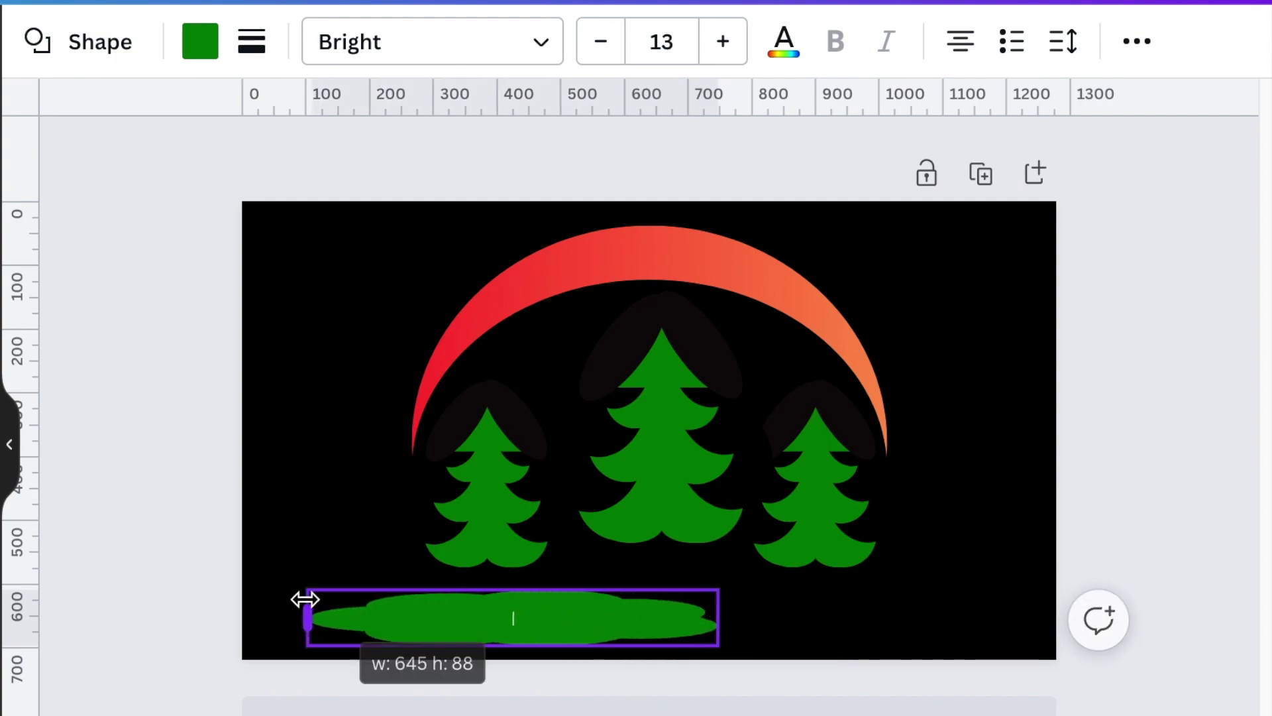
{"action": "left_click_drag", "start_coordinate": [724, 624], "coordinate": [883, 618]}
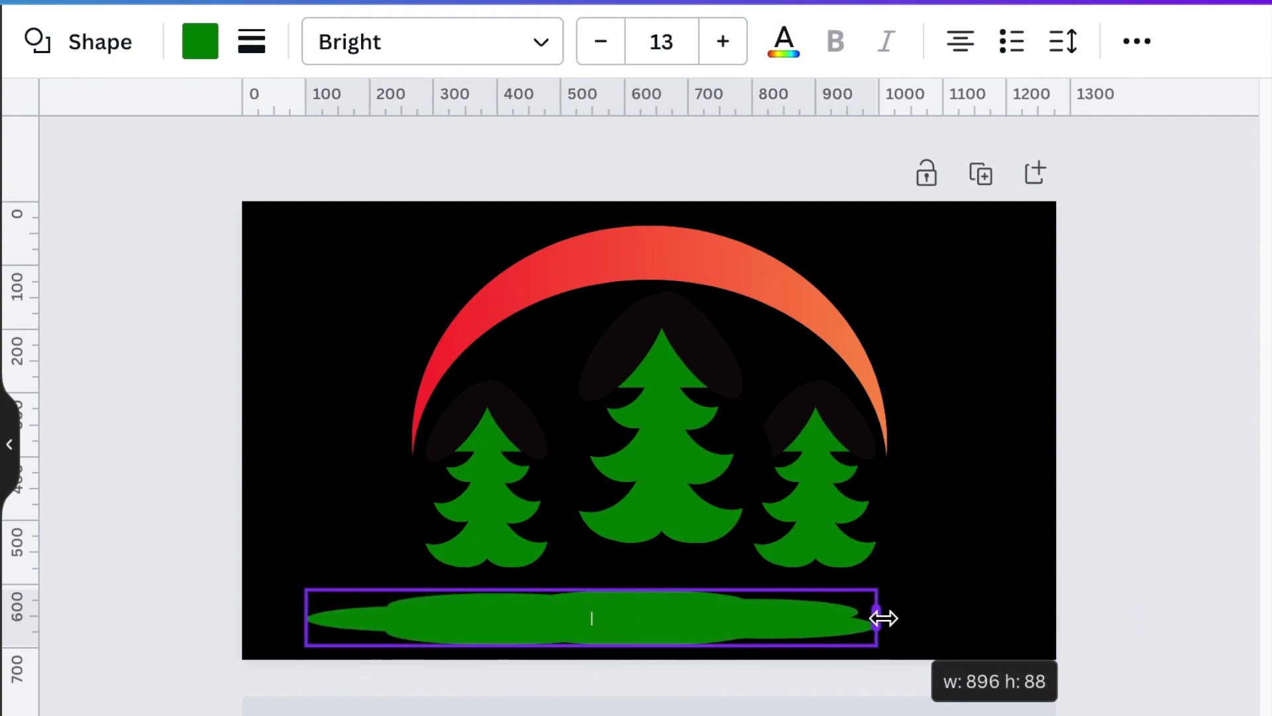
Thin the cloud into a centred ground band and add a narrowed green square
{"action": "mouse_move", "coordinate": [591, 645]}
{"action": "left_mouse_down"}
{"action": "mouse_move", "coordinate": [594, 600]}
{"action": "mouse_move", "coordinate": [598, 640]}
{"action": "left_mouse_up"}
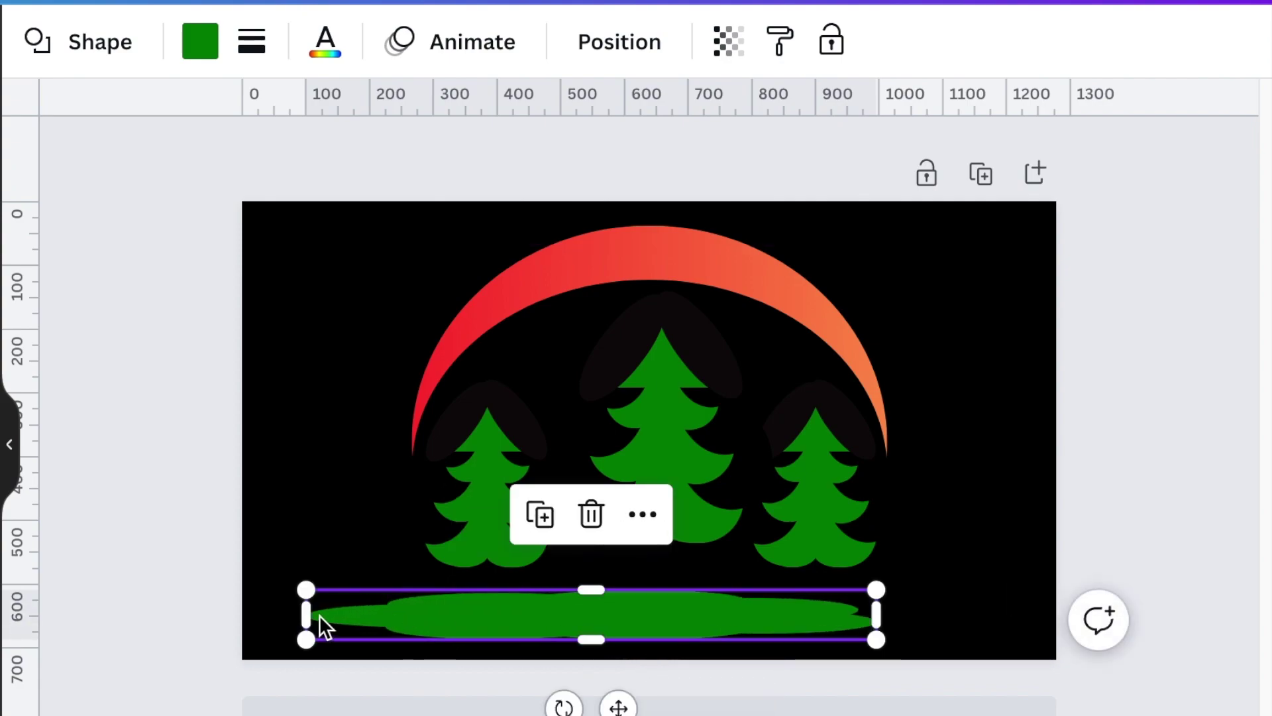
{"action": "left_click_drag", "start_coordinate": [322, 616], "coordinate": [390, 615]}
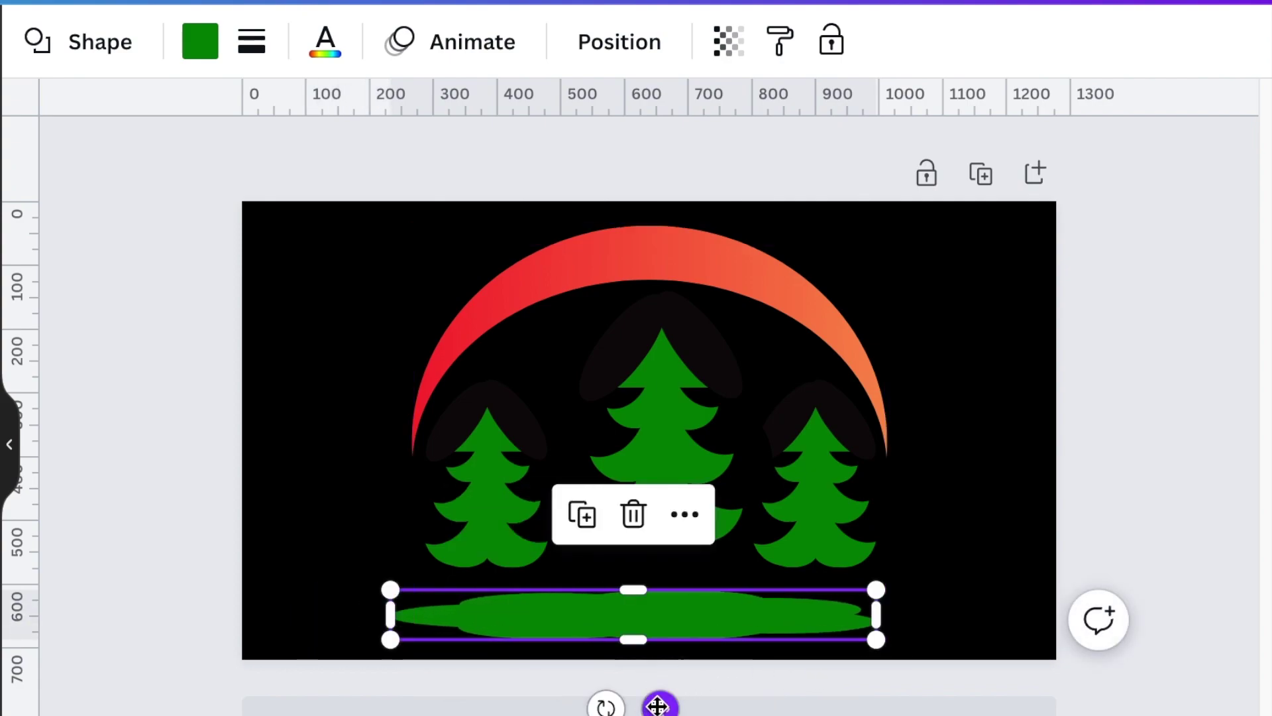
{"action": "left_click_drag", "start_coordinate": [657, 704], "coordinate": [687, 696]}
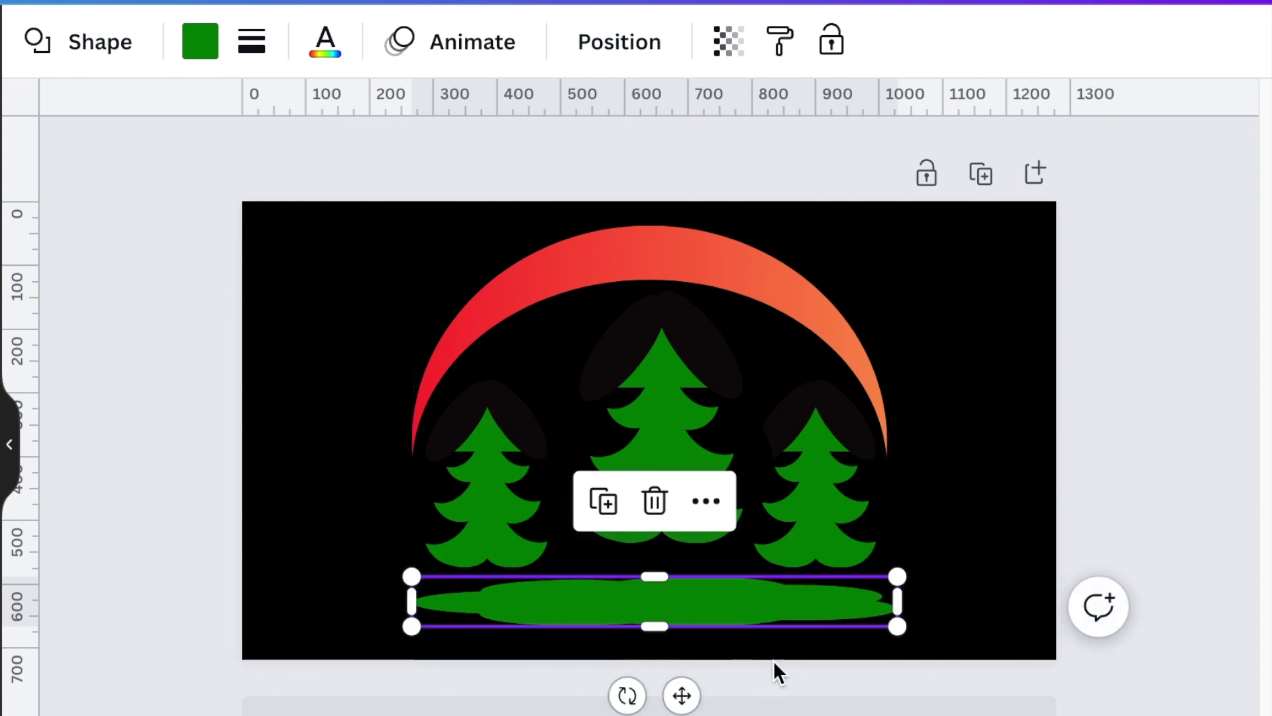
{"action": "left_click_drag", "start_coordinate": [645, 624], "coordinate": [647, 600]}
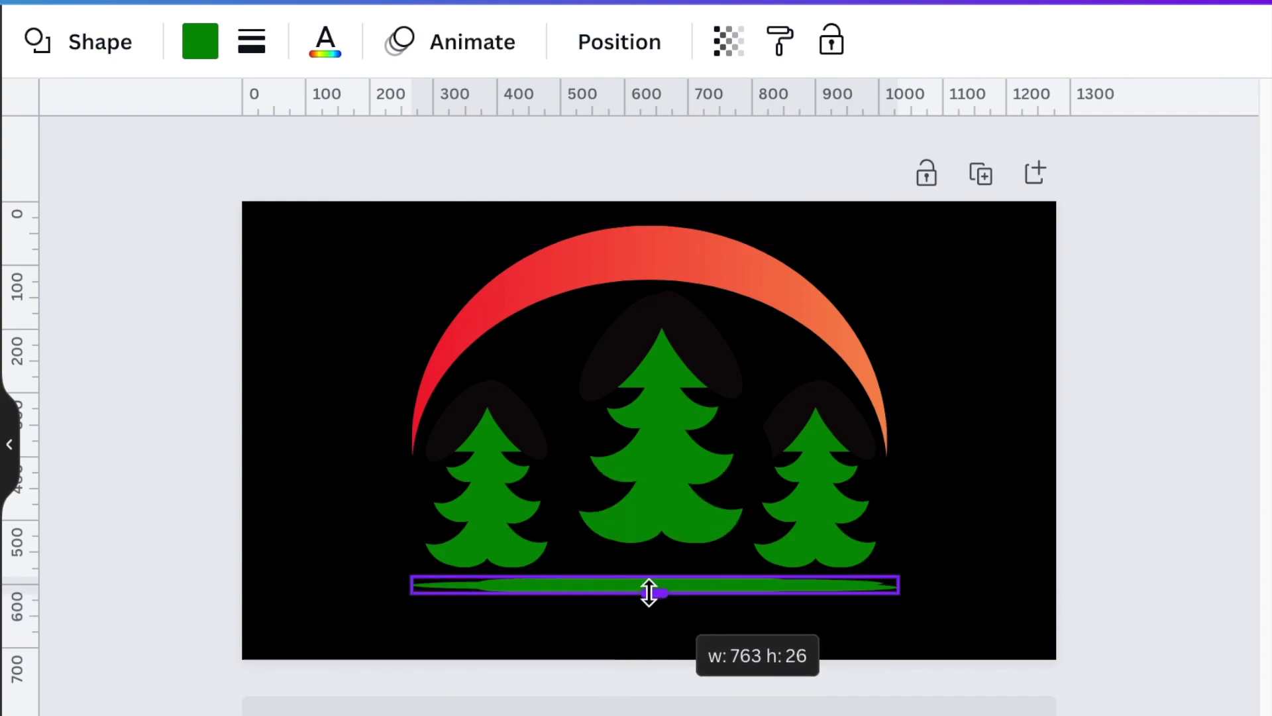
{"action": "key", "text": "r"}
{"action": "left_click_drag", "start_coordinate": [724, 429], "coordinate": [660, 432]}
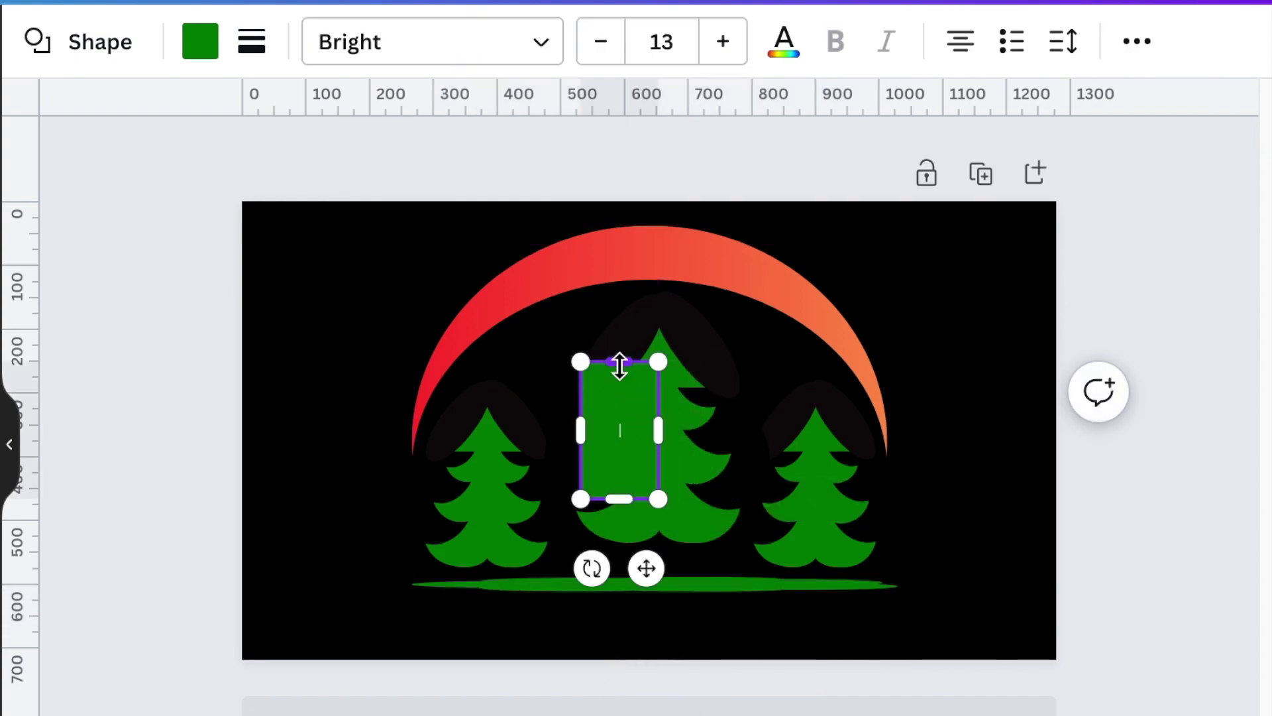
Resize the green square into a slim trunk under the left tree
{"action": "mouse_move", "coordinate": [619, 363]}
{"action": "left_mouse_down"}
{"action": "mouse_move", "coordinate": [614, 480]}
{"action": "mouse_move", "coordinate": [610, 416]}
{"action": "left_mouse_up"}
{"action": "left_click_drag", "start_coordinate": [656, 457], "coordinate": [619, 467]}
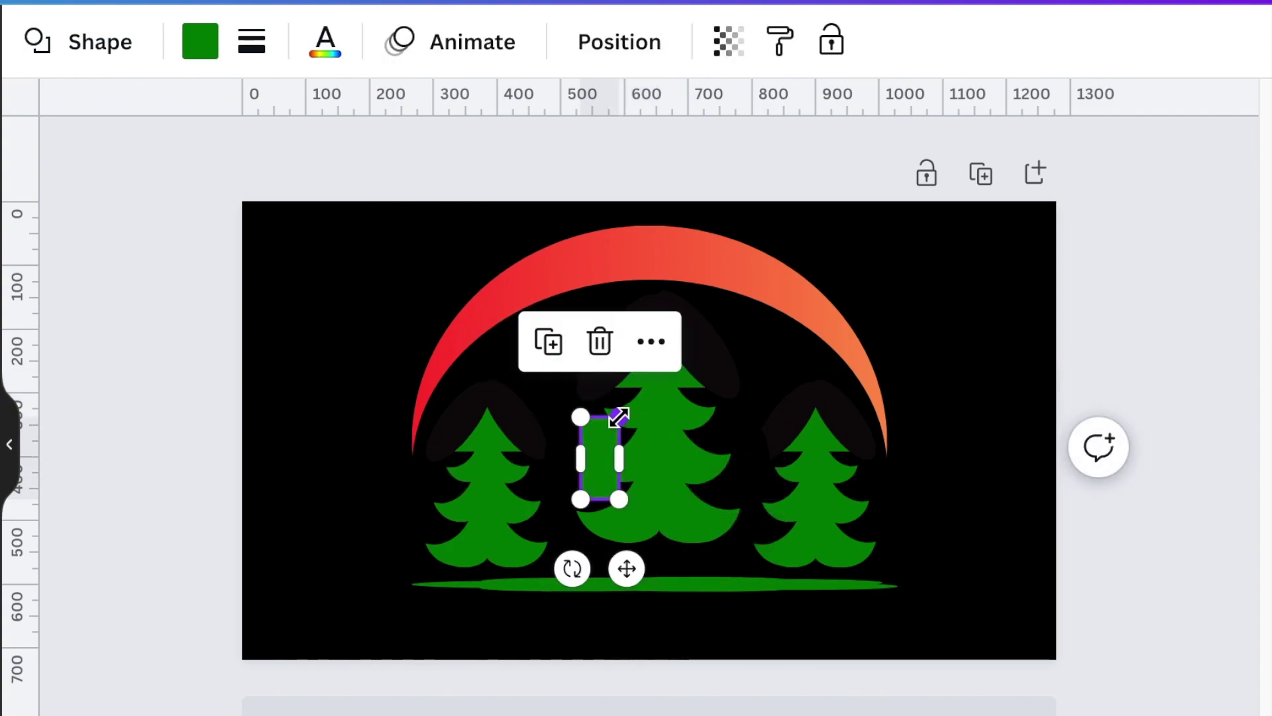
{"action": "mouse_move", "coordinate": [619, 417]}
{"action": "left_mouse_down"}
{"action": "mouse_move", "coordinate": [581, 473]}
{"action": "mouse_move", "coordinate": [576, 510]}
{"action": "left_mouse_up"}
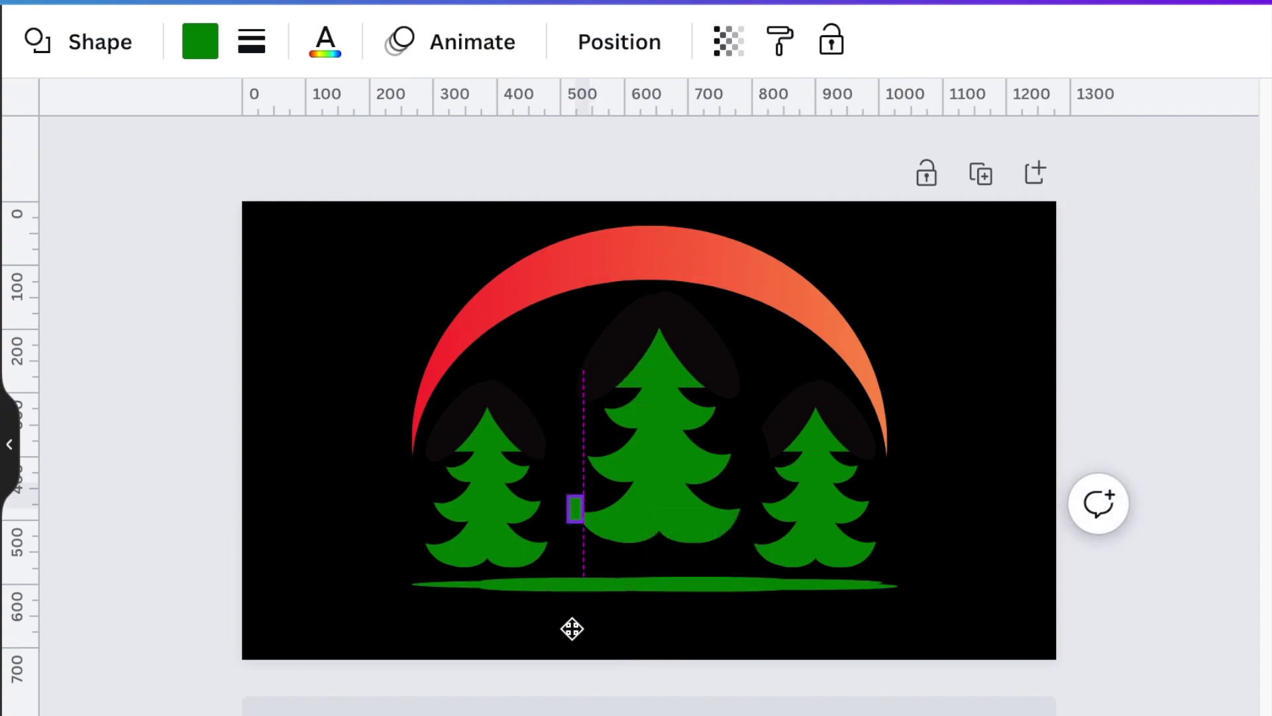
{"action": "left_click_drag", "start_coordinate": [511, 654], "coordinate": [511, 657]}
{"action": "left_click", "coordinate": [319, 613]}
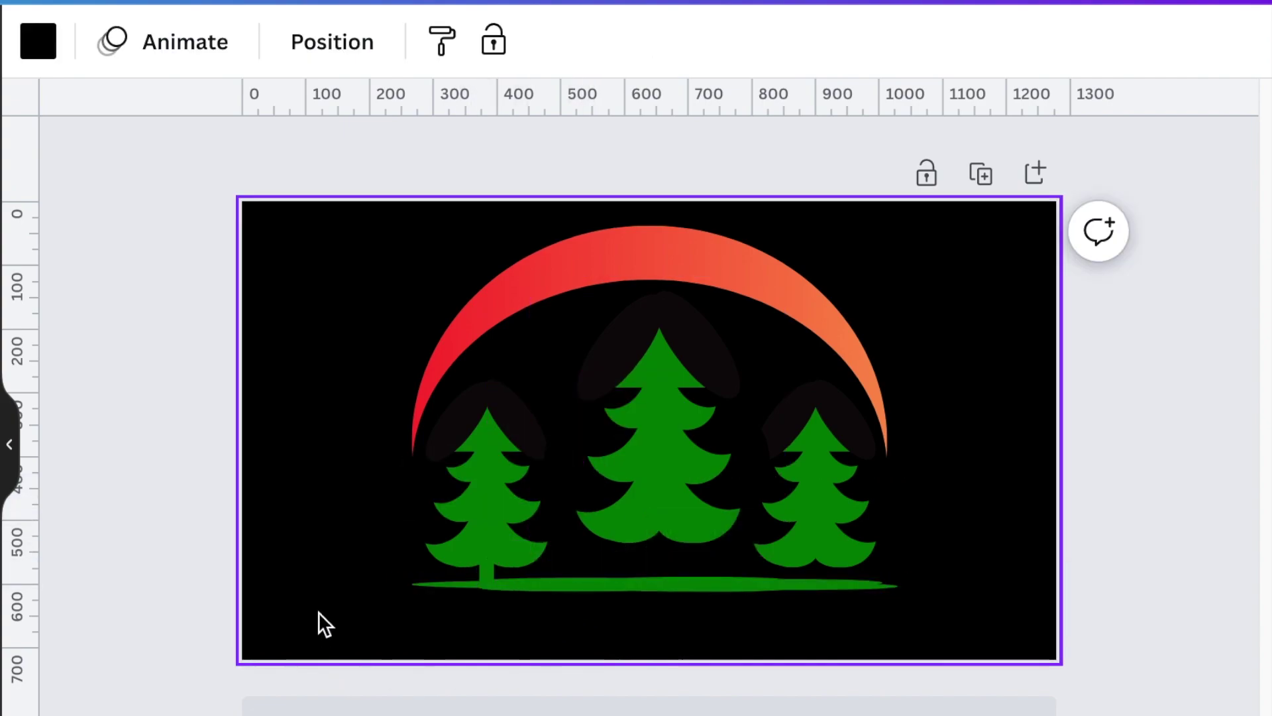
Duplicate the trunk under the right tree and a larger one under the middle tree
{"action": "left_click", "coordinate": [489, 574]}
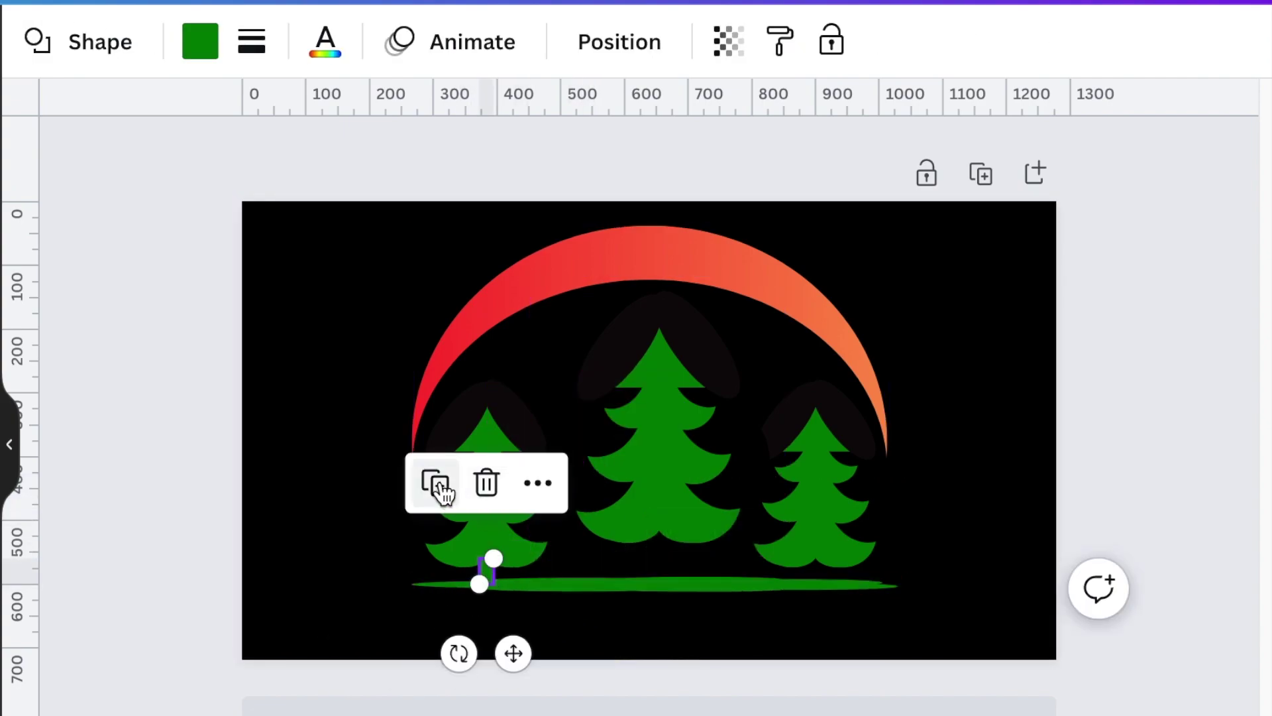
{"action": "left_click", "coordinate": [439, 487]}
{"action": "left_click_drag", "start_coordinate": [525, 661], "coordinate": [841, 634]}
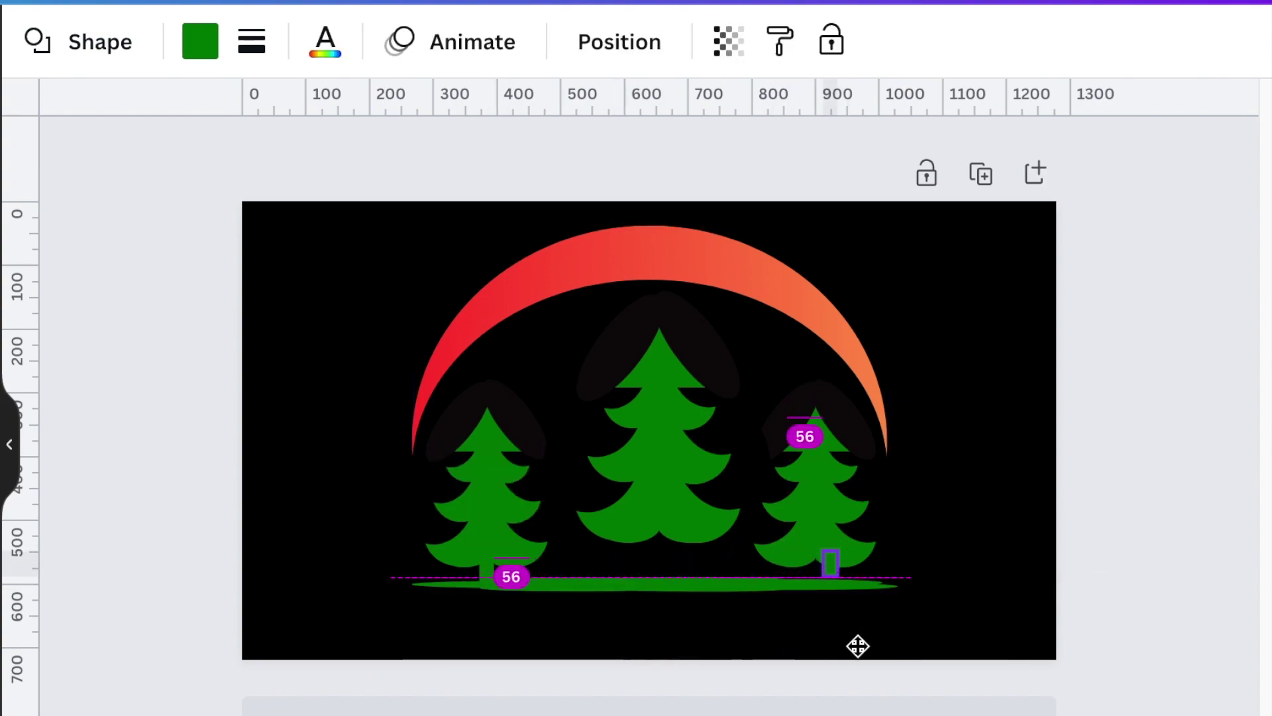
{"action": "left_click_drag", "start_coordinate": [848, 647], "coordinate": [849, 647]}
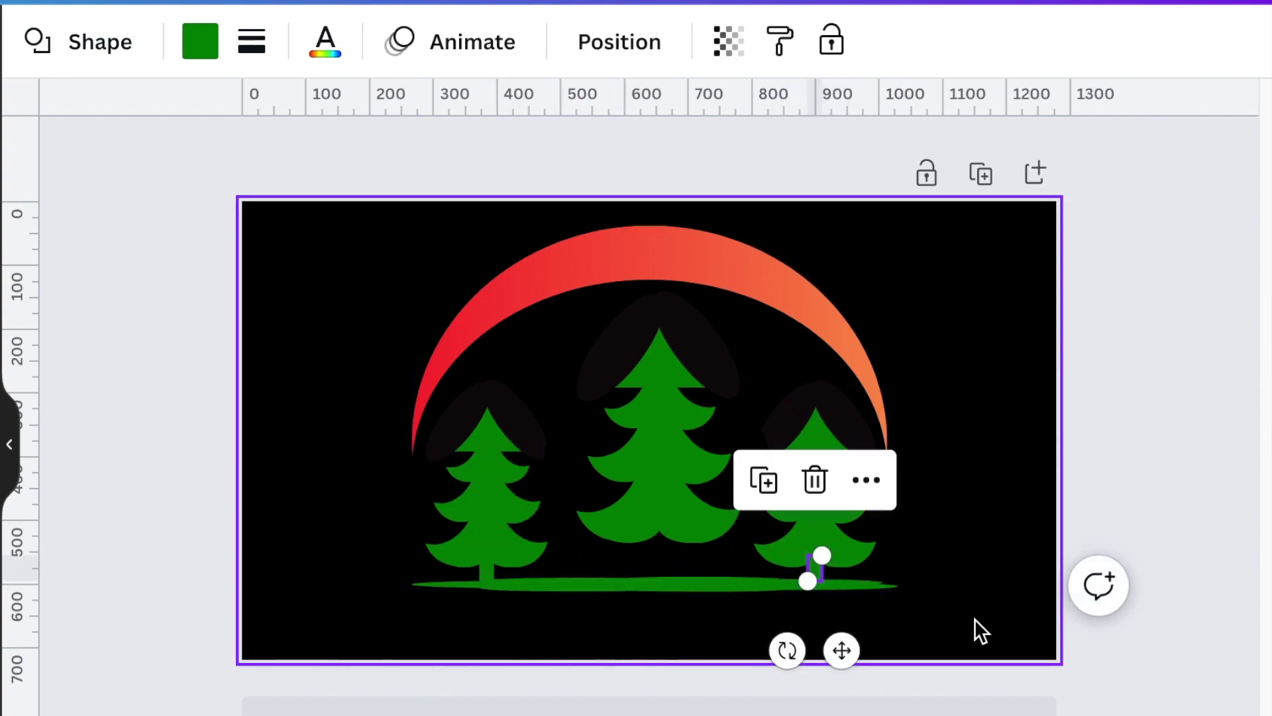
{"action": "left_click", "coordinate": [1033, 619]}
{"action": "left_click", "coordinate": [490, 586]}
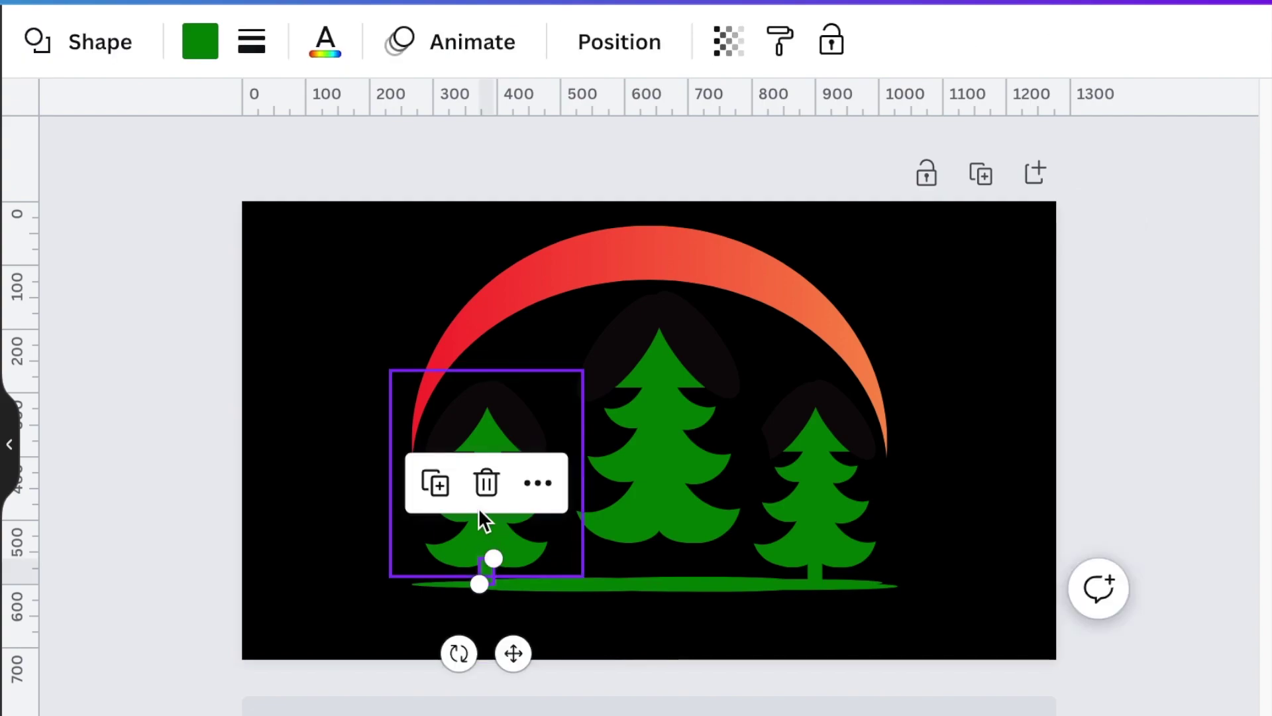
{"action": "left_click", "coordinate": [446, 491]}
{"action": "left_click_drag", "start_coordinate": [526, 658], "coordinate": [618, 654]}
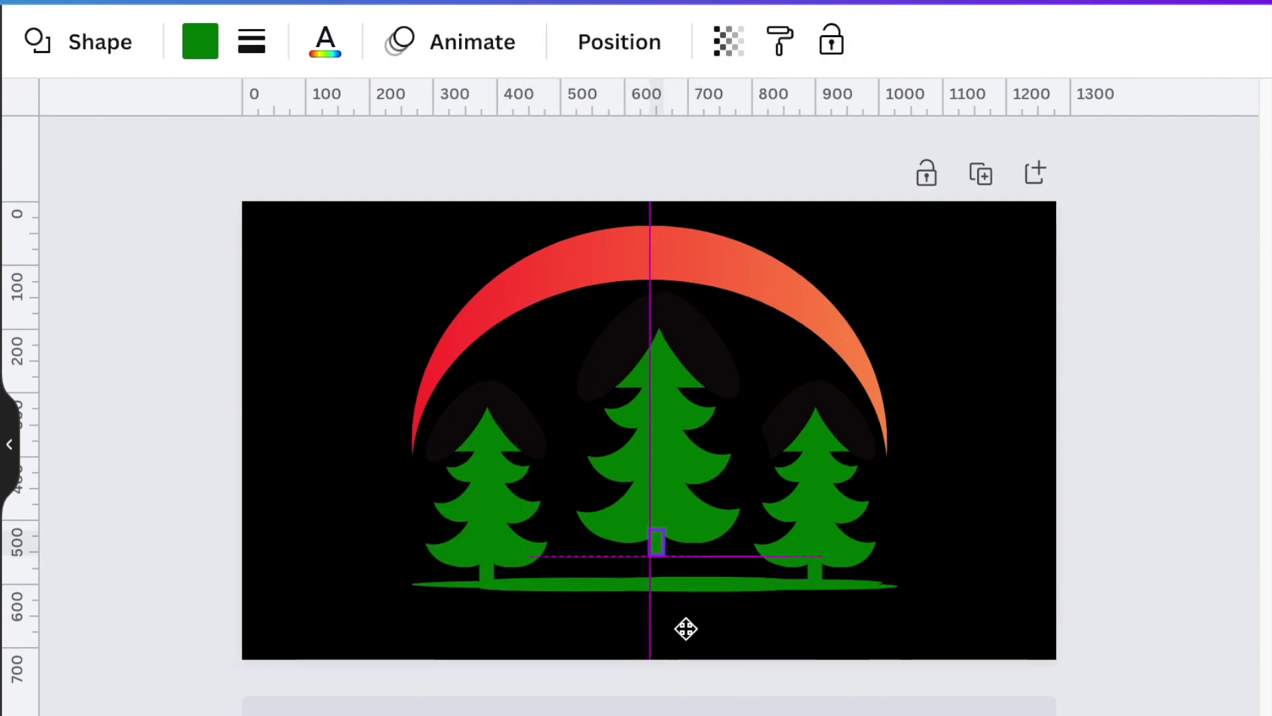
{"action": "left_click_drag", "start_coordinate": [686, 628], "coordinate": [686, 628]}
{"action": "left_click_drag", "start_coordinate": [649, 556], "coordinate": [639, 581]}
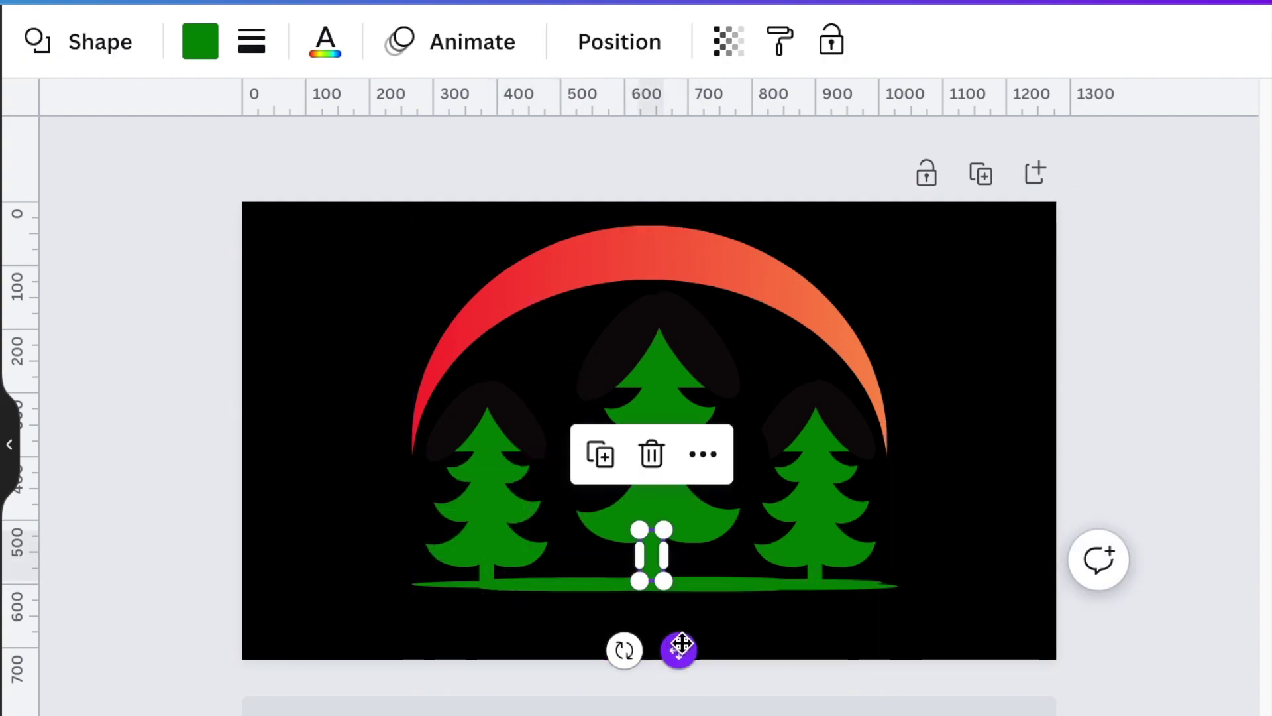
{"action": "left_click_drag", "start_coordinate": [681, 643], "coordinate": [681, 641]}
{"action": "left_click", "coordinate": [977, 630]}
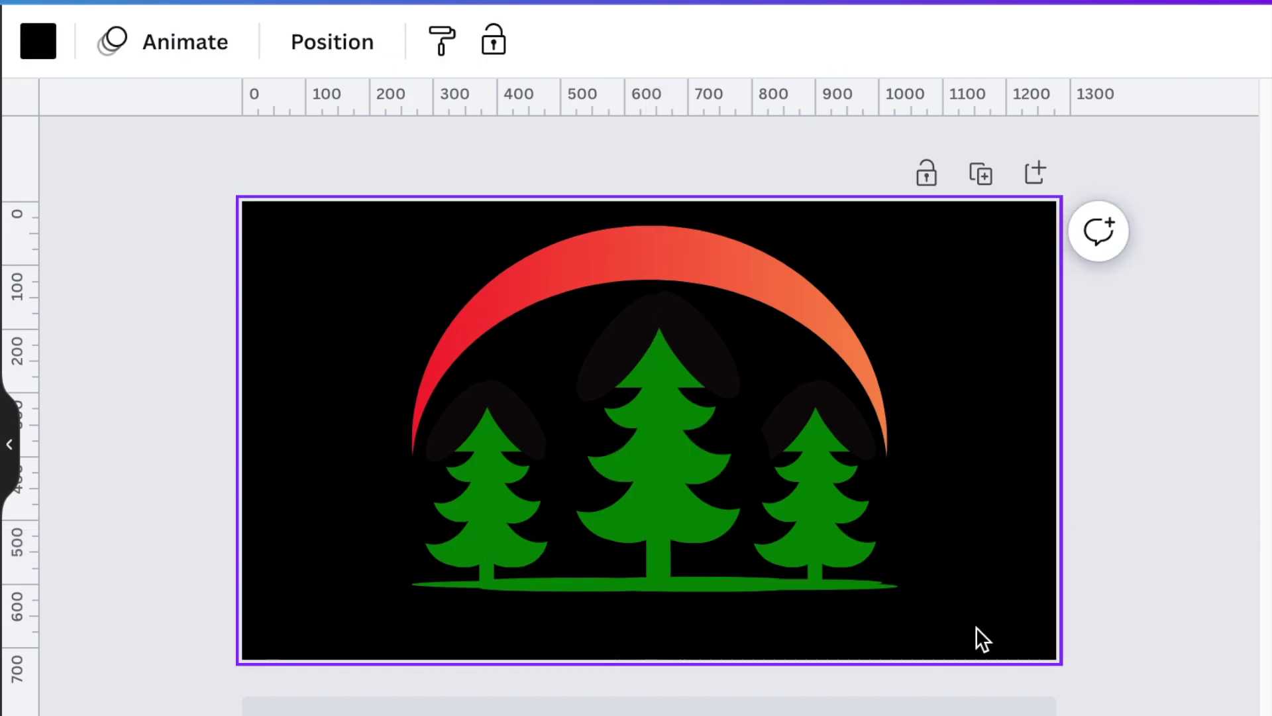
Select the whole logo, scale it down and recentre it on the page
{"action": "key", "text": "ctrl+a"}
{"action": "left_click_drag", "start_coordinate": [919, 229], "coordinate": [1031, 512]}
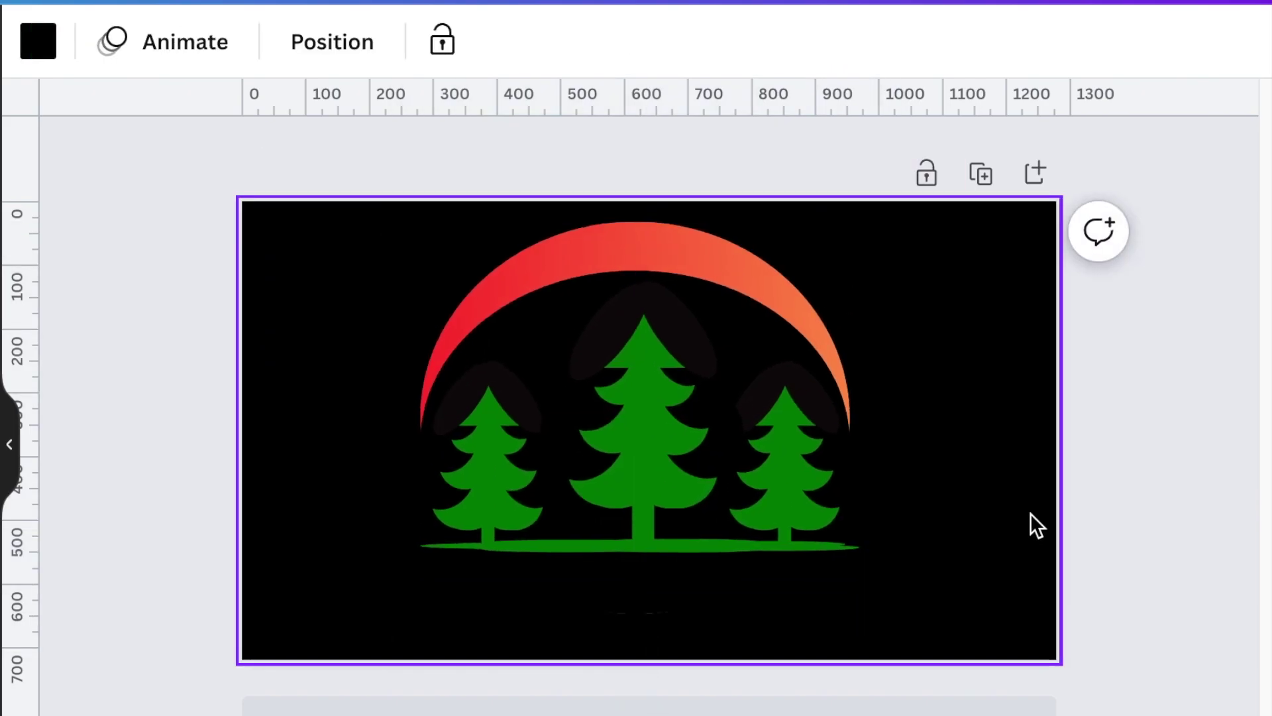
{"action": "left_click_drag", "start_coordinate": [822, 463], "coordinate": [666, 538]}
Add a text box under the trees in the Hammersmith One font
{"action": "left_click", "coordinate": [666, 538]}
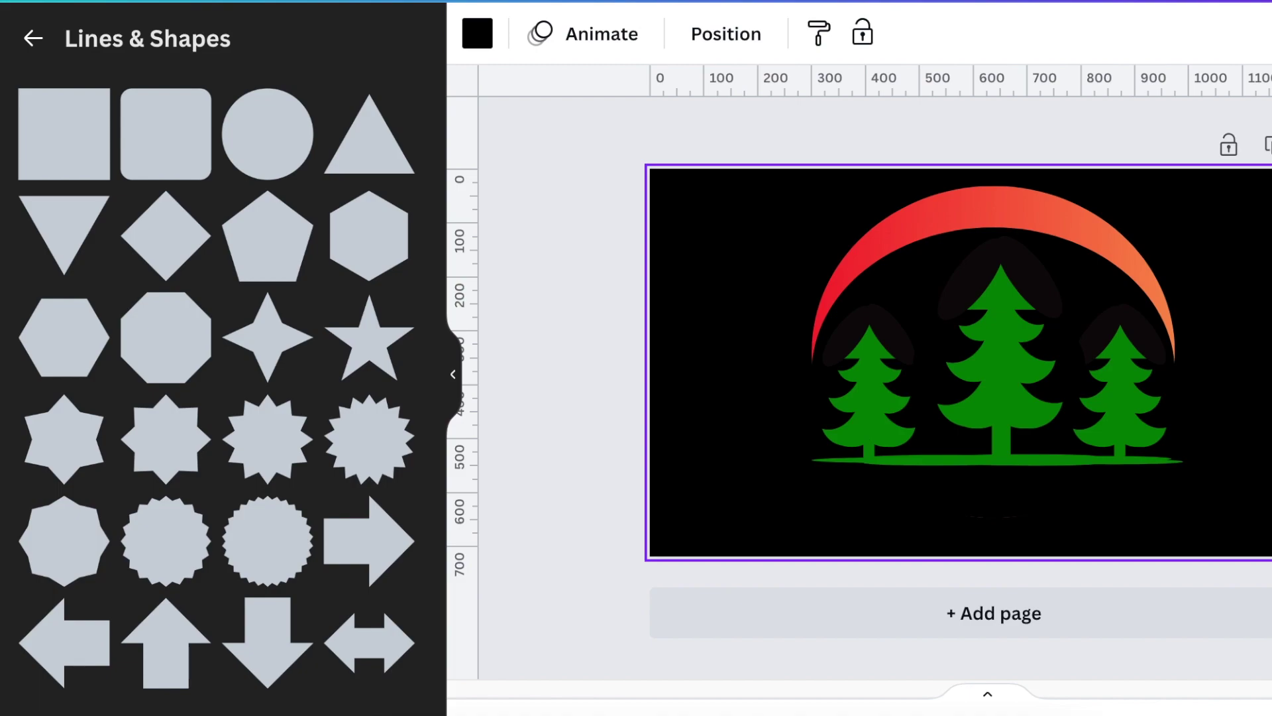
{"action": "key", "text": "t"}
{"action": "left_click_drag", "start_coordinate": [901, 371], "coordinate": [1001, 501]}
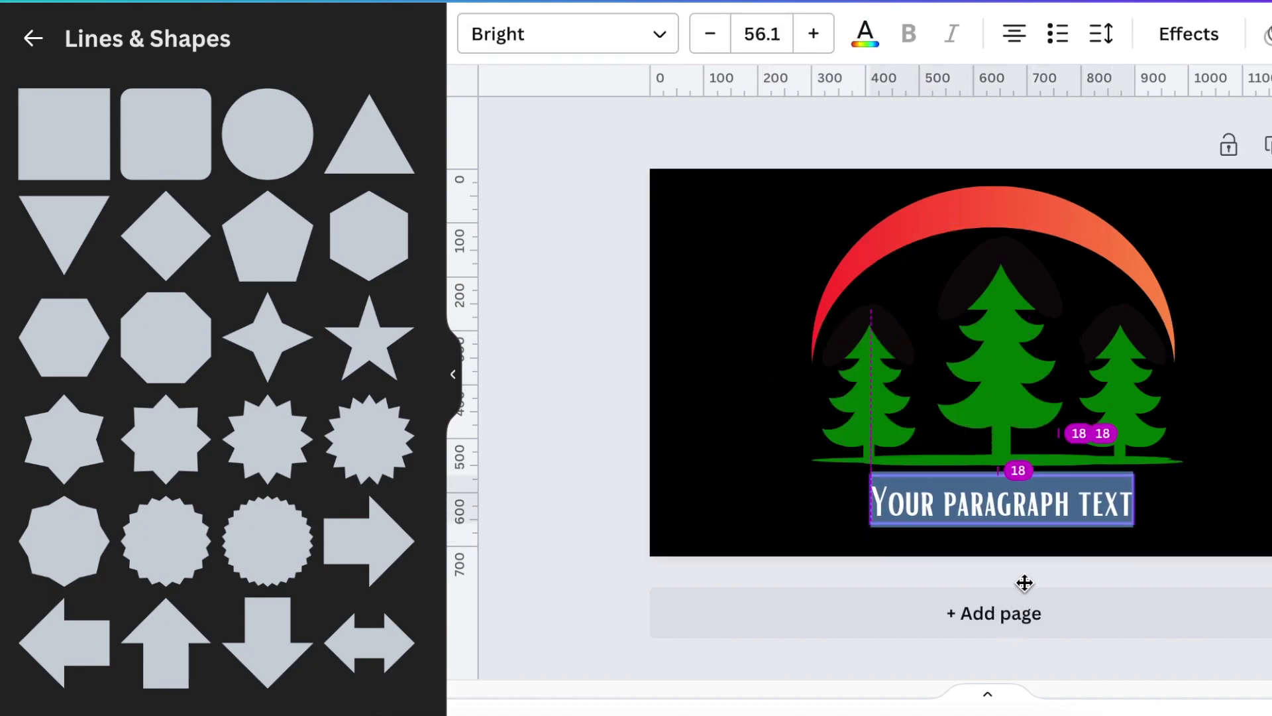
{"action": "left_click", "coordinate": [655, 47]}
{"action": "left_click", "coordinate": [255, 119]}
{"action": "type", "text": "ham"}
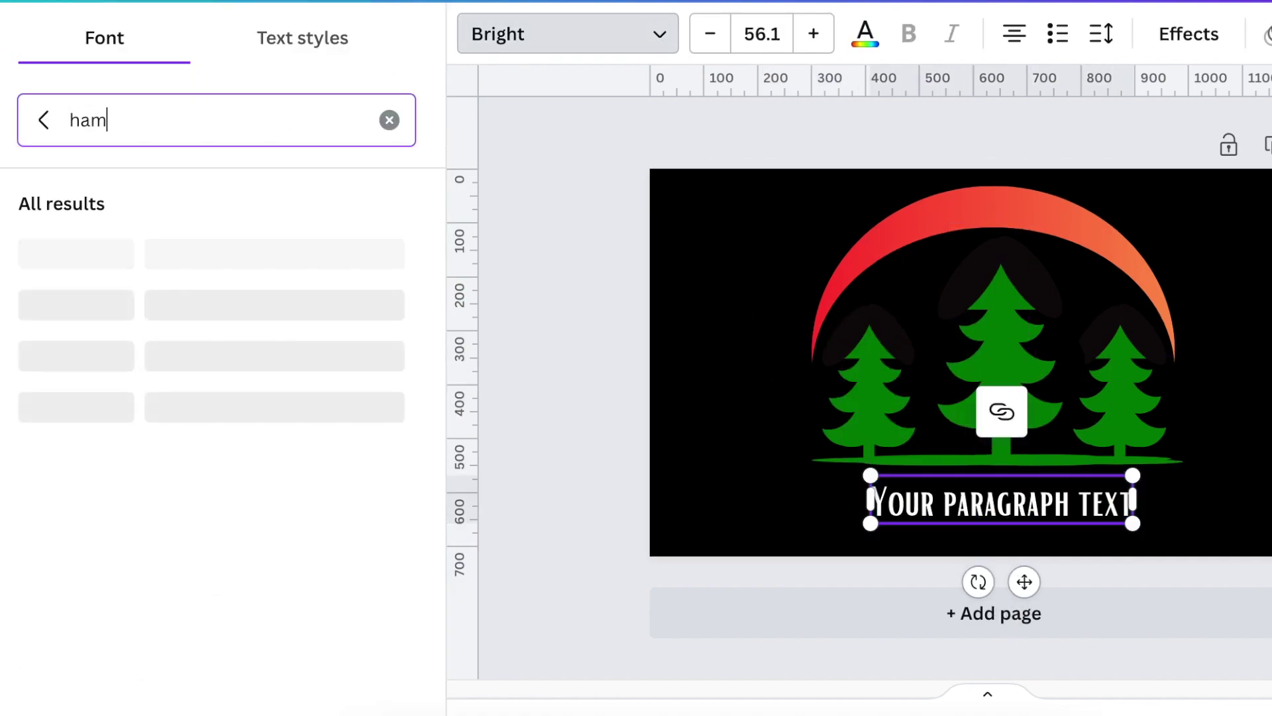
{"action": "type", "text": "mers"}
{"action": "left_click", "coordinate": [218, 265]}
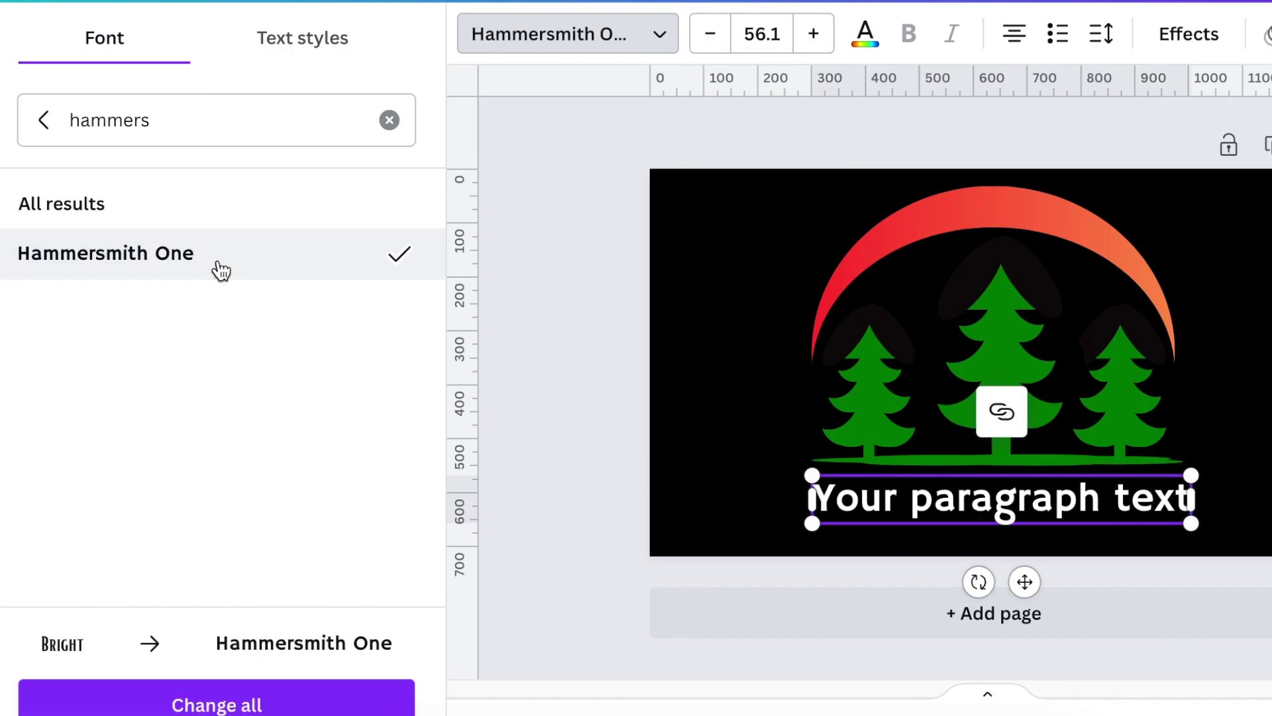
Colour the text with orange sampled from the sun arc
{"action": "left_click", "coordinate": [865, 35]}
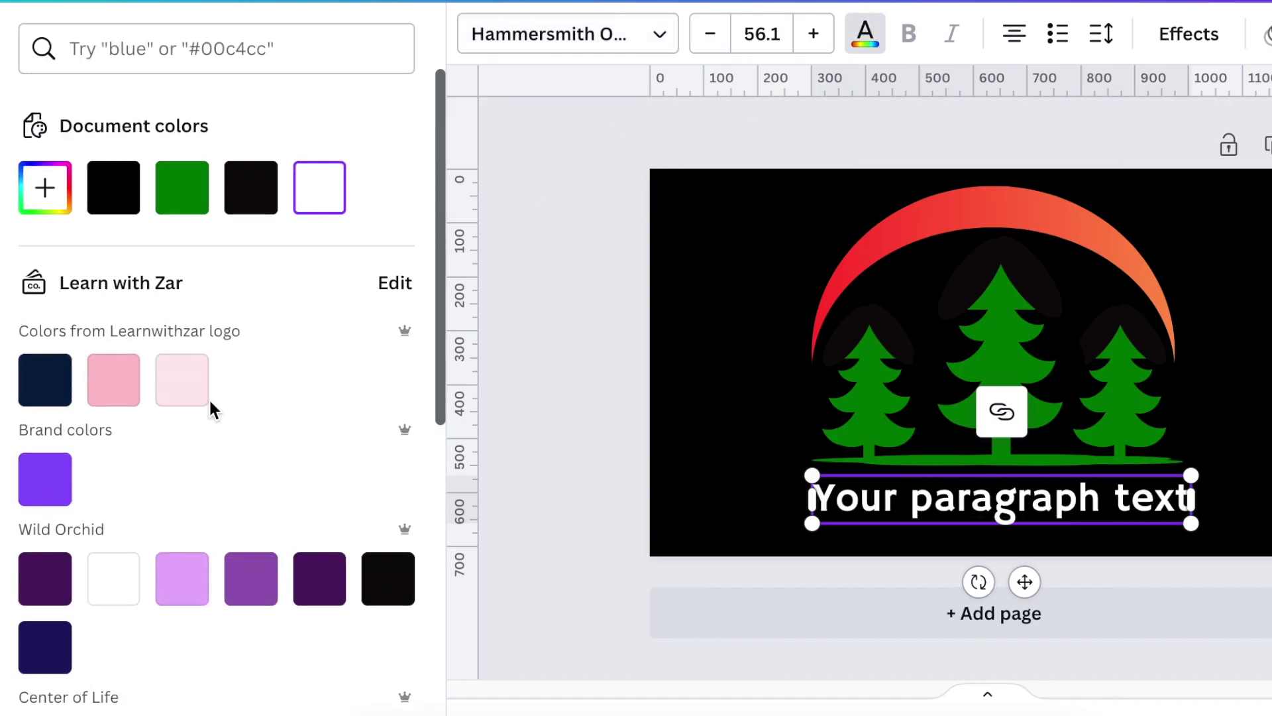
{"action": "left_click", "coordinate": [45, 187]}
{"action": "left_click", "coordinate": [369, 449]}
{"action": "left_click", "coordinate": [918, 225]}
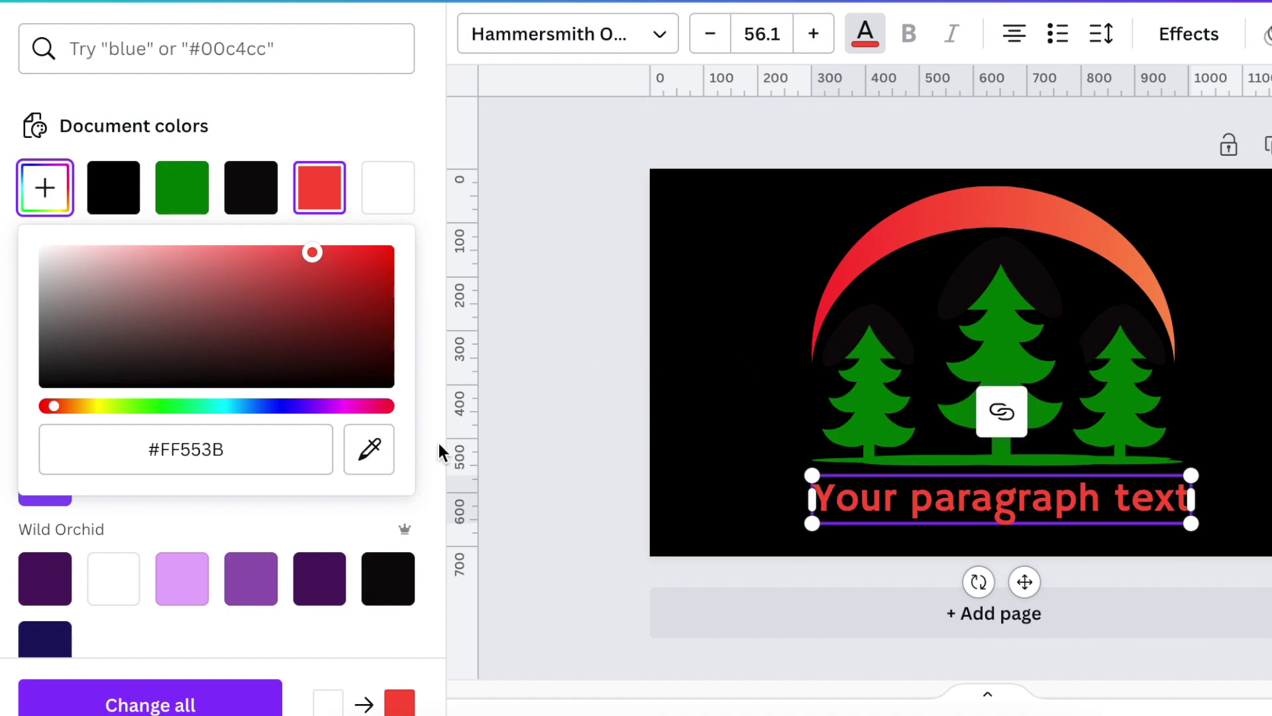
{"action": "left_click", "coordinate": [369, 450]}
{"action": "left_click", "coordinate": [1092, 251]}
{"action": "left_click", "coordinate": [935, 510]}
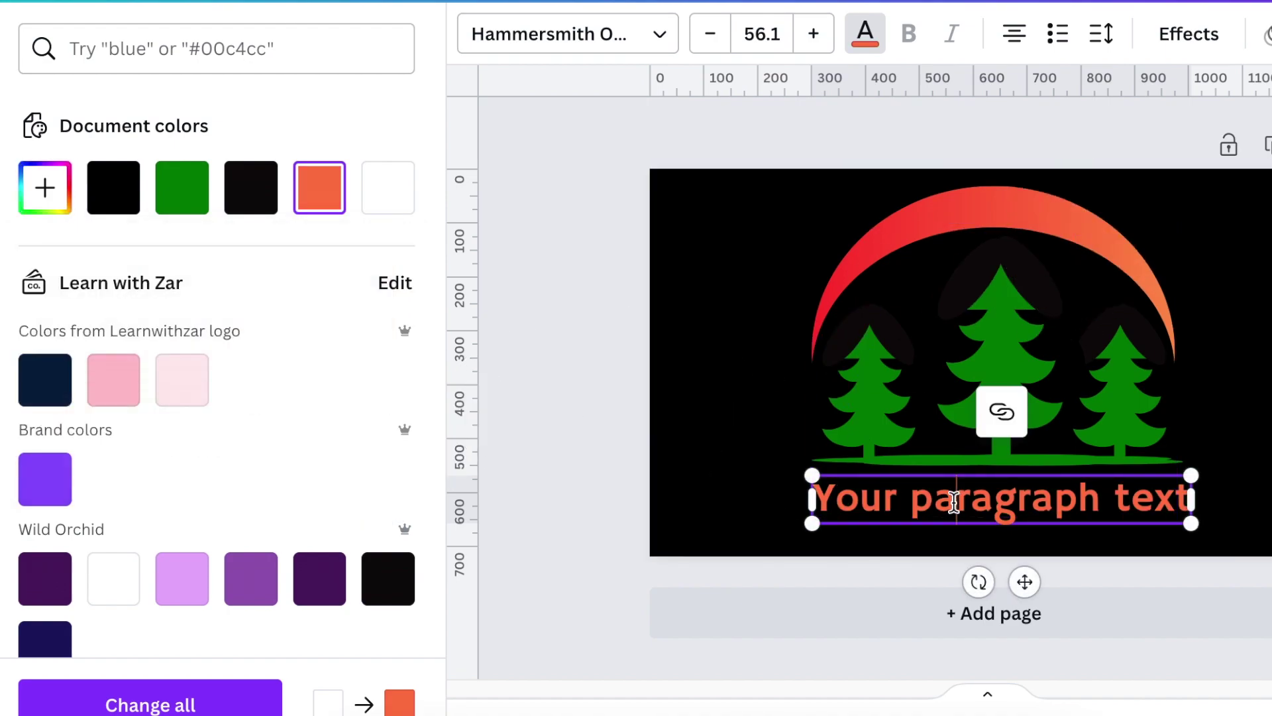
Replace the placeholder with TRANQUIL RESORT and enlarge it to nearly full width
{"action": "key", "text": "ctrl+a"}
{"action": "key", "text": "BackSpace"}
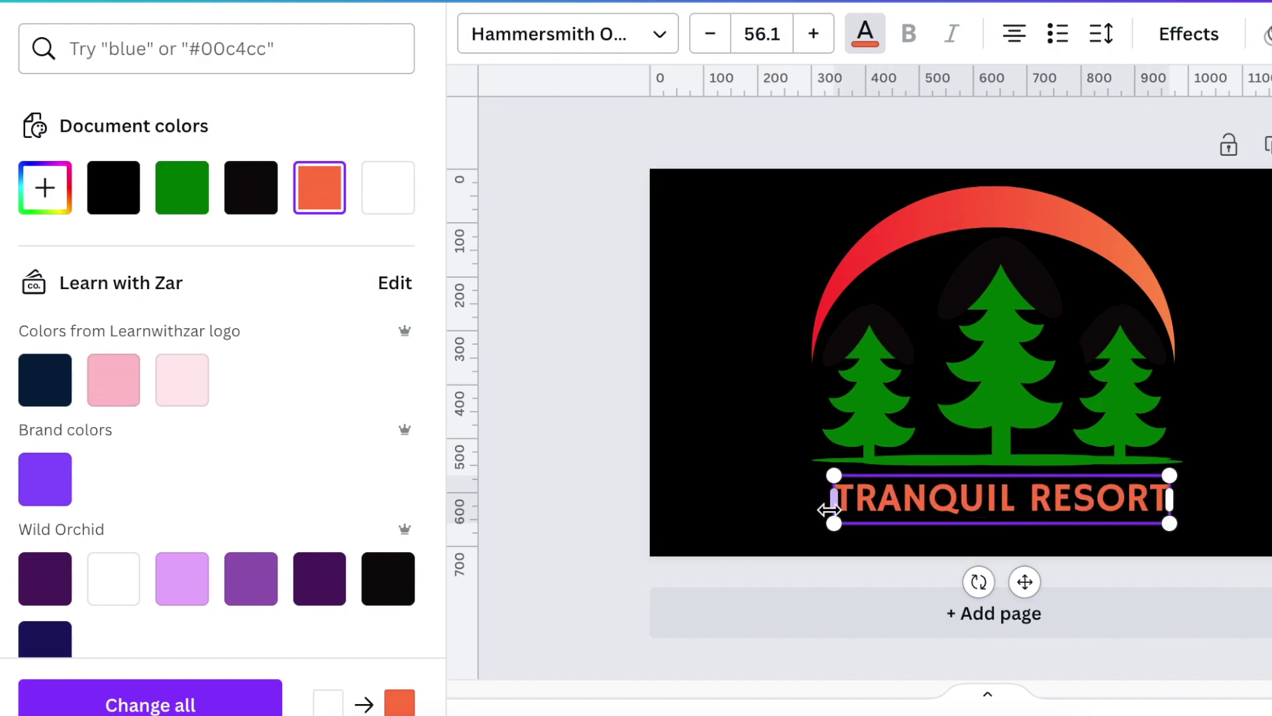
{"action": "left_click_drag", "start_coordinate": [833, 523], "coordinate": [707, 542]}
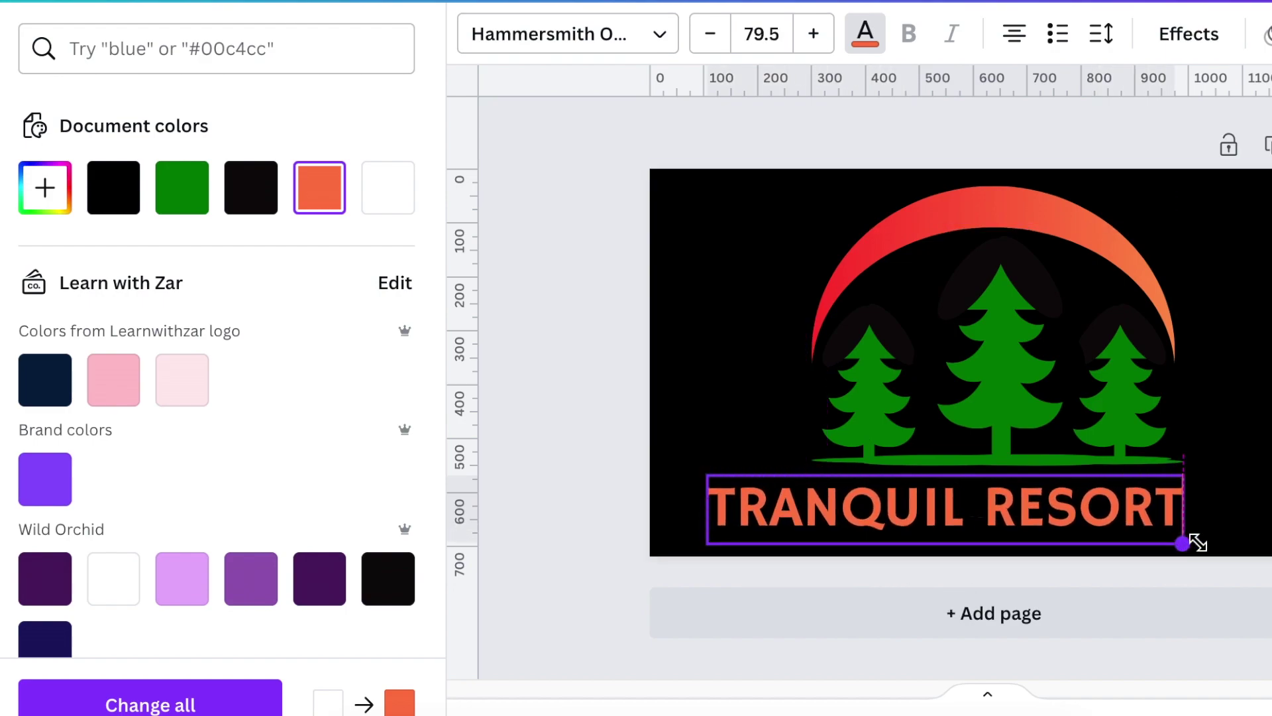
{"action": "left_click_drag", "start_coordinate": [1197, 542], "coordinate": [1269, 556]}
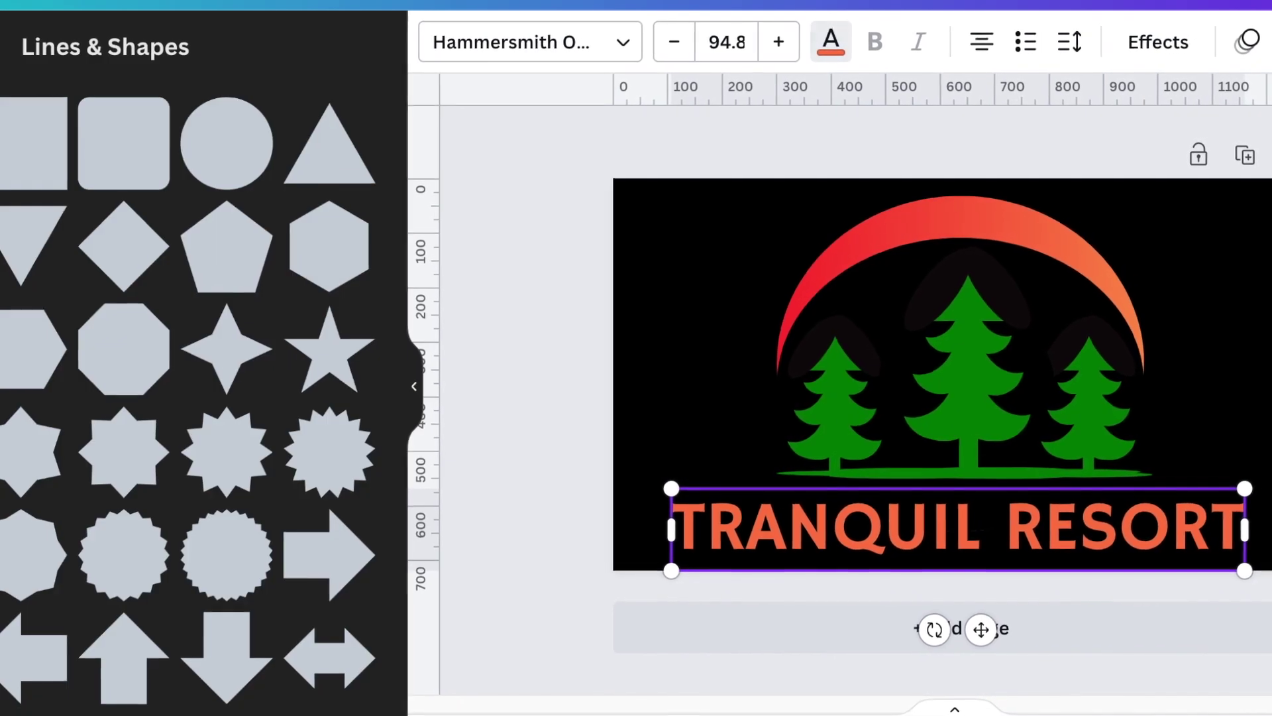
Set the TRANQUIL RESORT letter spacing to 80
{"action": "left_click", "coordinate": [1156, 550]}
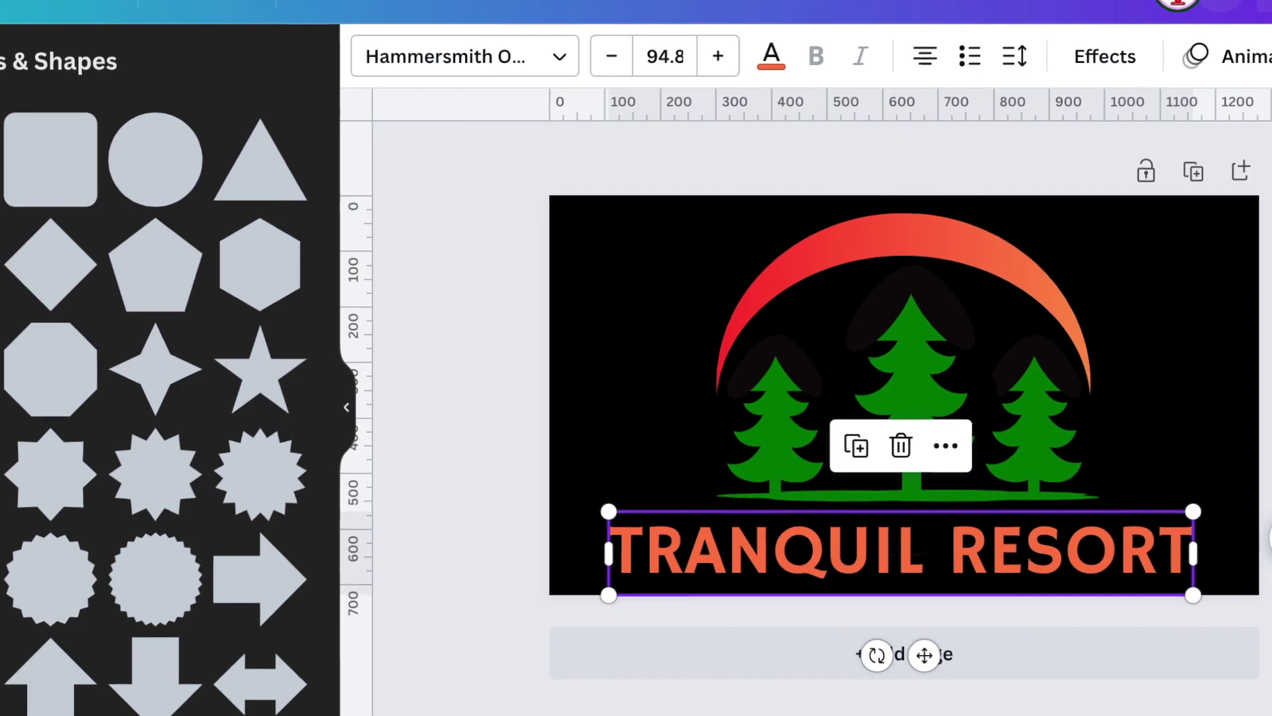
{"action": "left_click", "coordinate": [1000, 61]}
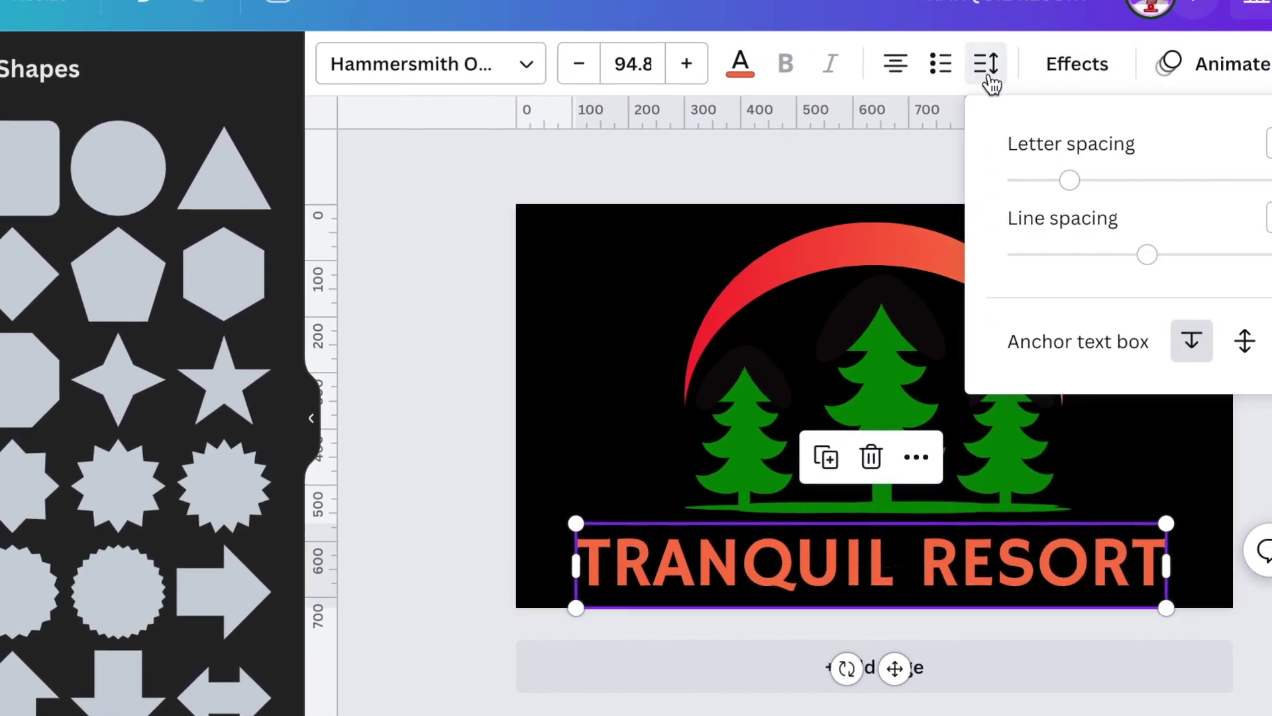
{"action": "left_click_drag", "start_coordinate": [1059, 194], "coordinate": [1080, 195]}
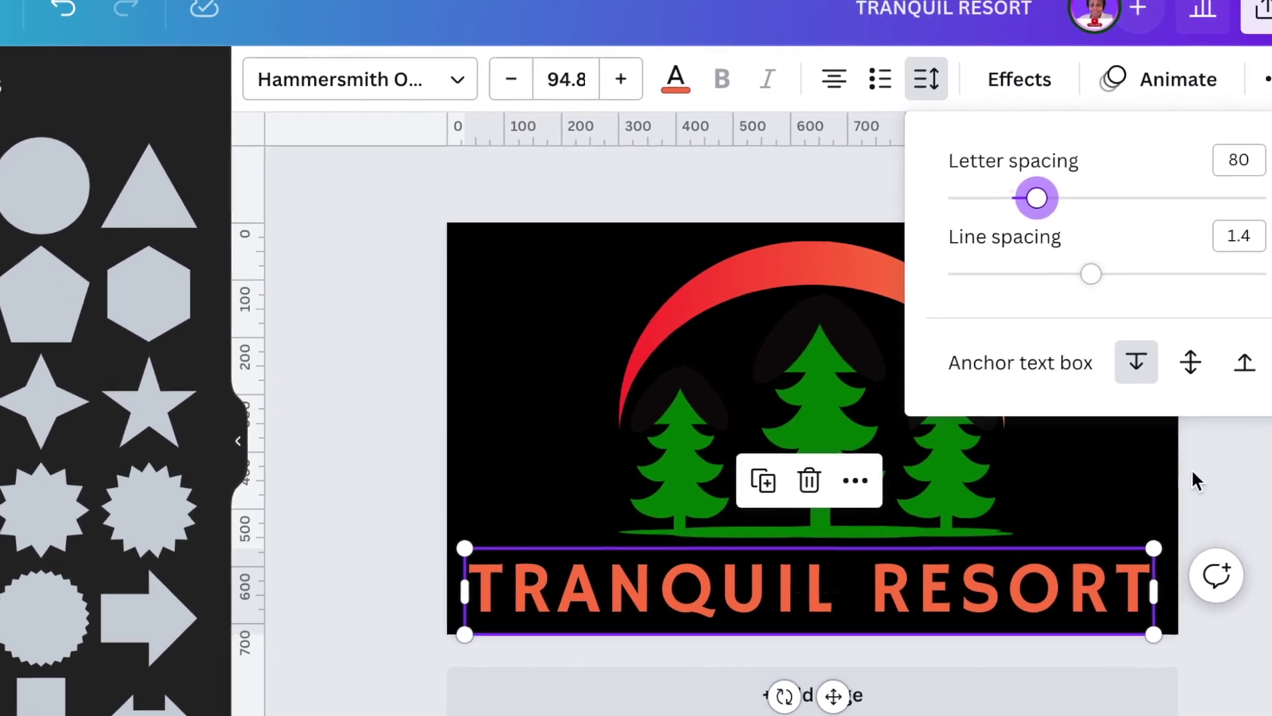
{"action": "left_click", "coordinate": [1192, 474]}
Centre the text along the guide beneath the pines
{"action": "left_click", "coordinate": [1254, 548]}
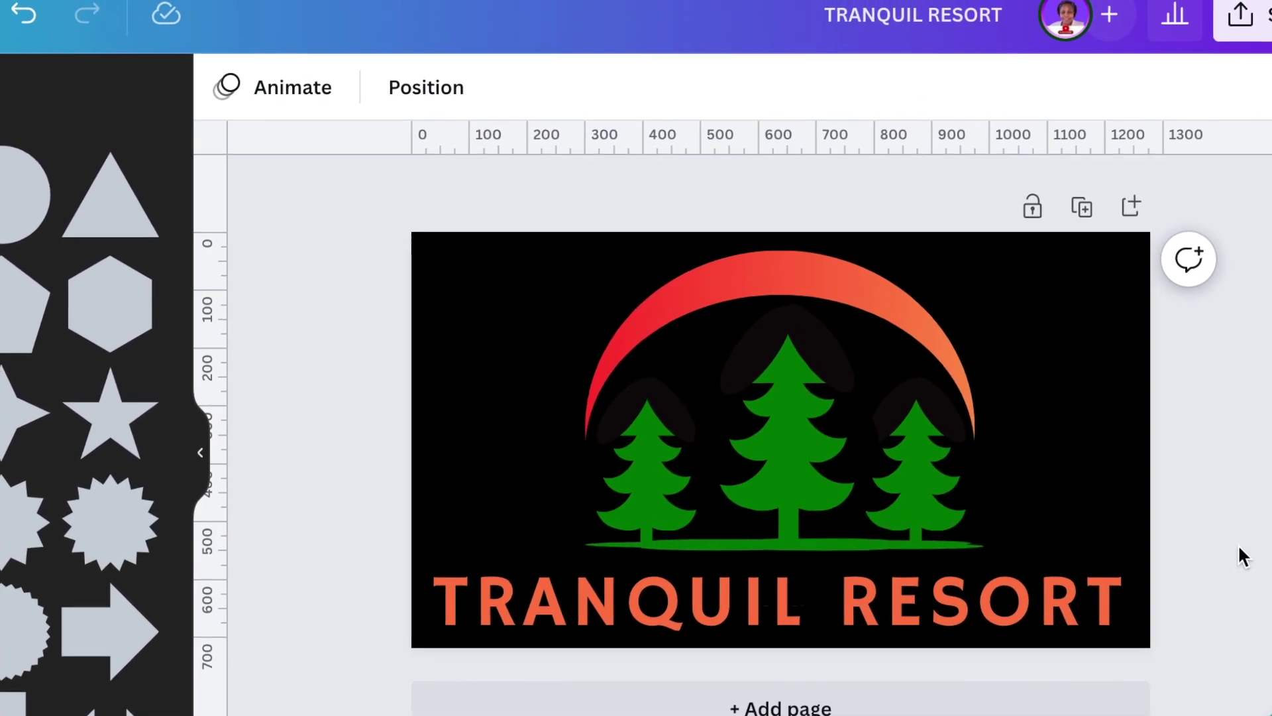
{"action": "left_click", "coordinate": [994, 627]}
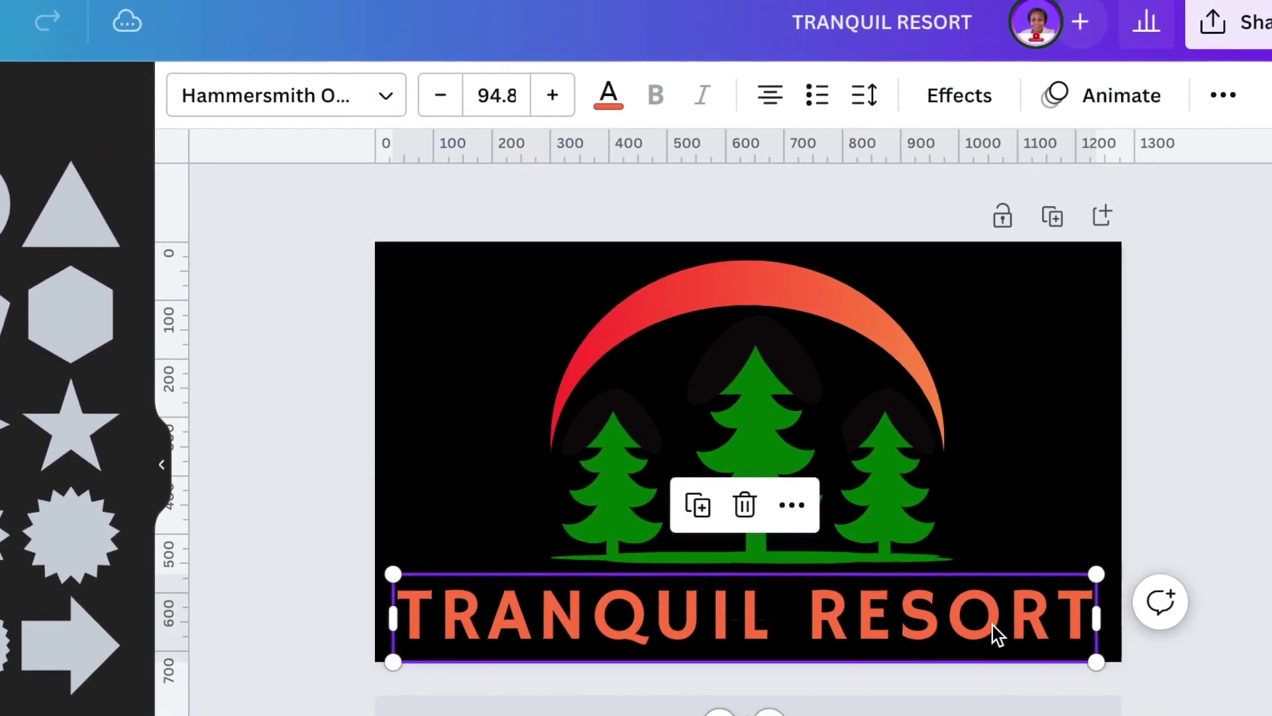
{"action": "left_click_drag", "start_coordinate": [992, 625], "coordinate": [987, 635]}
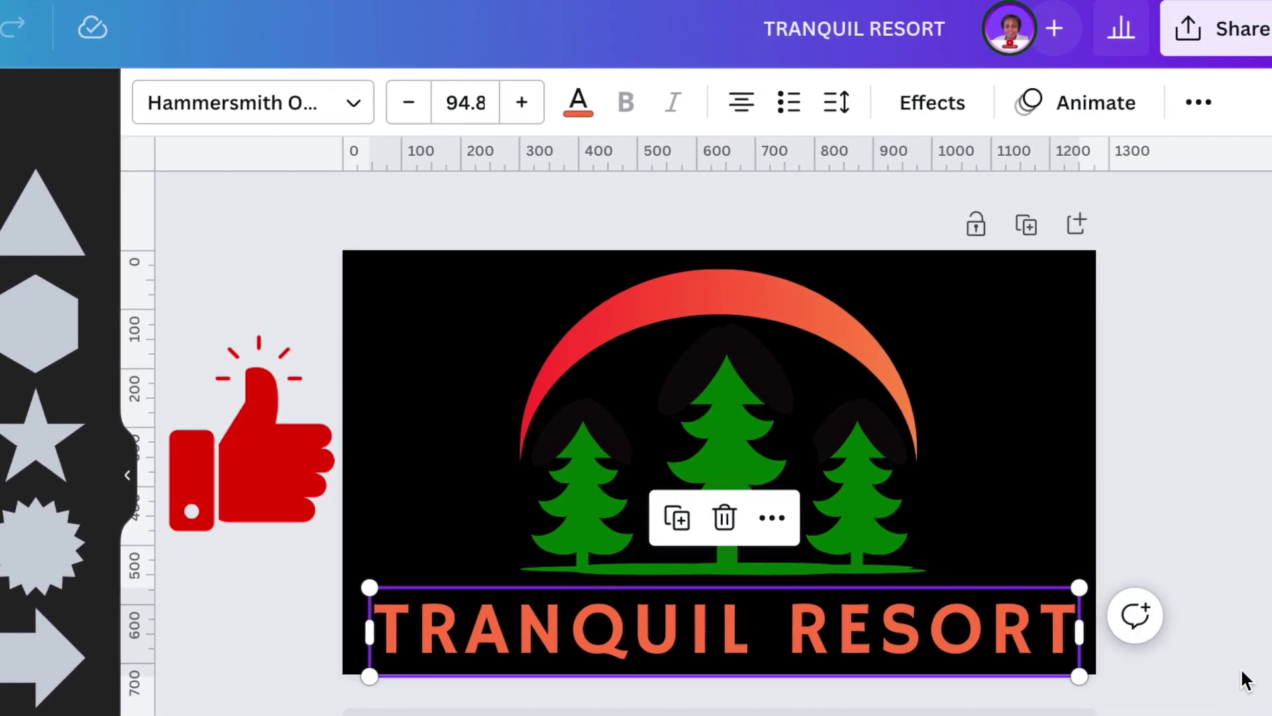
{"action": "left_click", "coordinate": [1235, 669]}
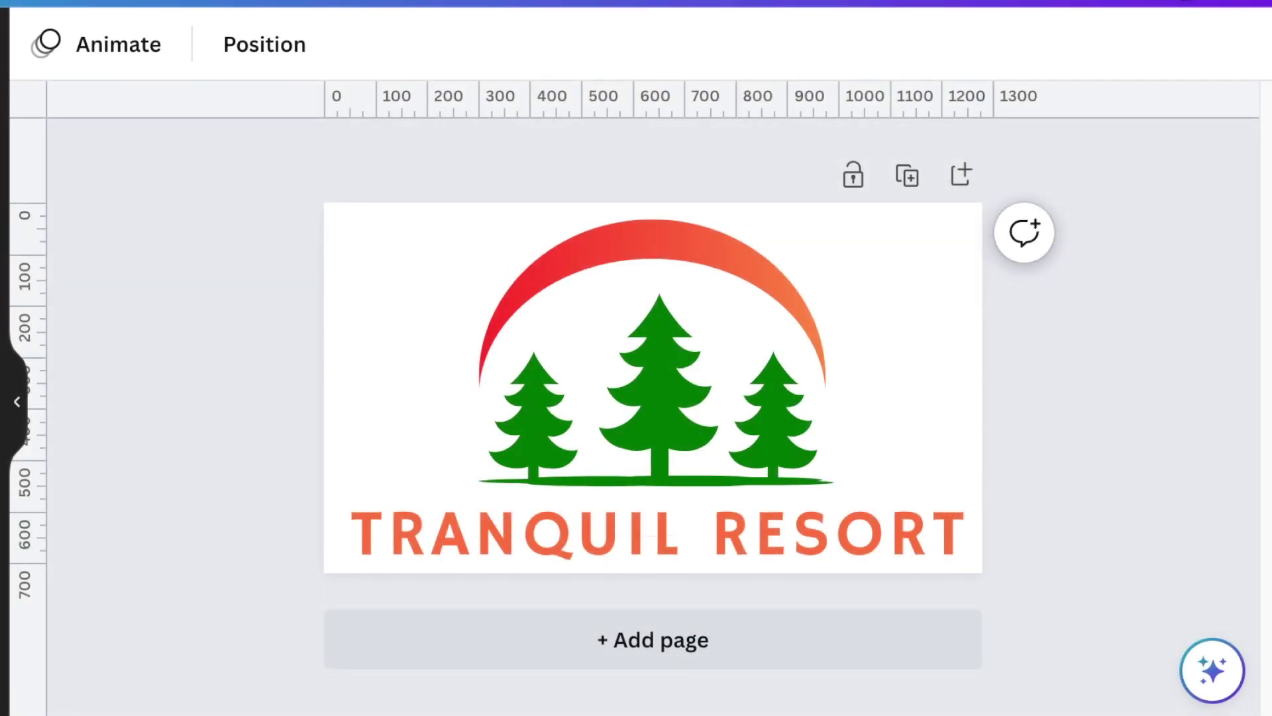
Download the design as PNG with the Transparent background option kept ticked
{"action": "scroll", "coordinate": [971, 547], "scroll_direction": "down", "scroll_amount": 3}
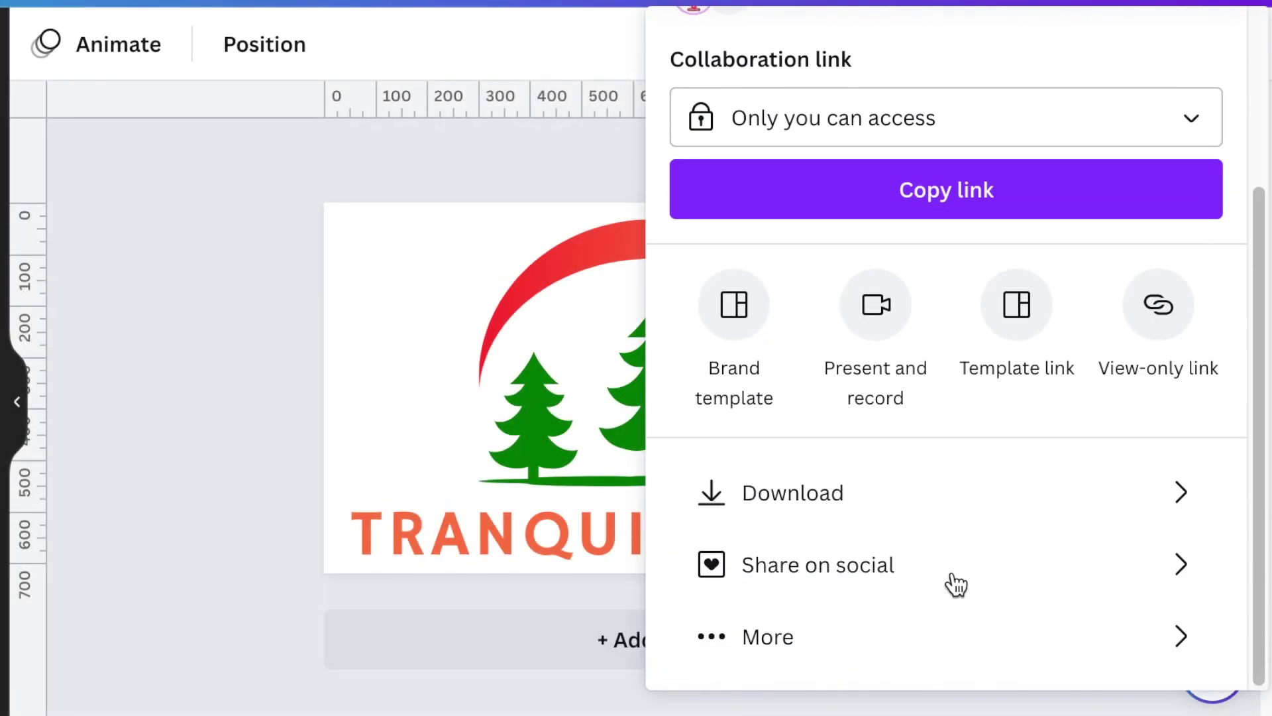
{"action": "left_click", "coordinate": [954, 508]}
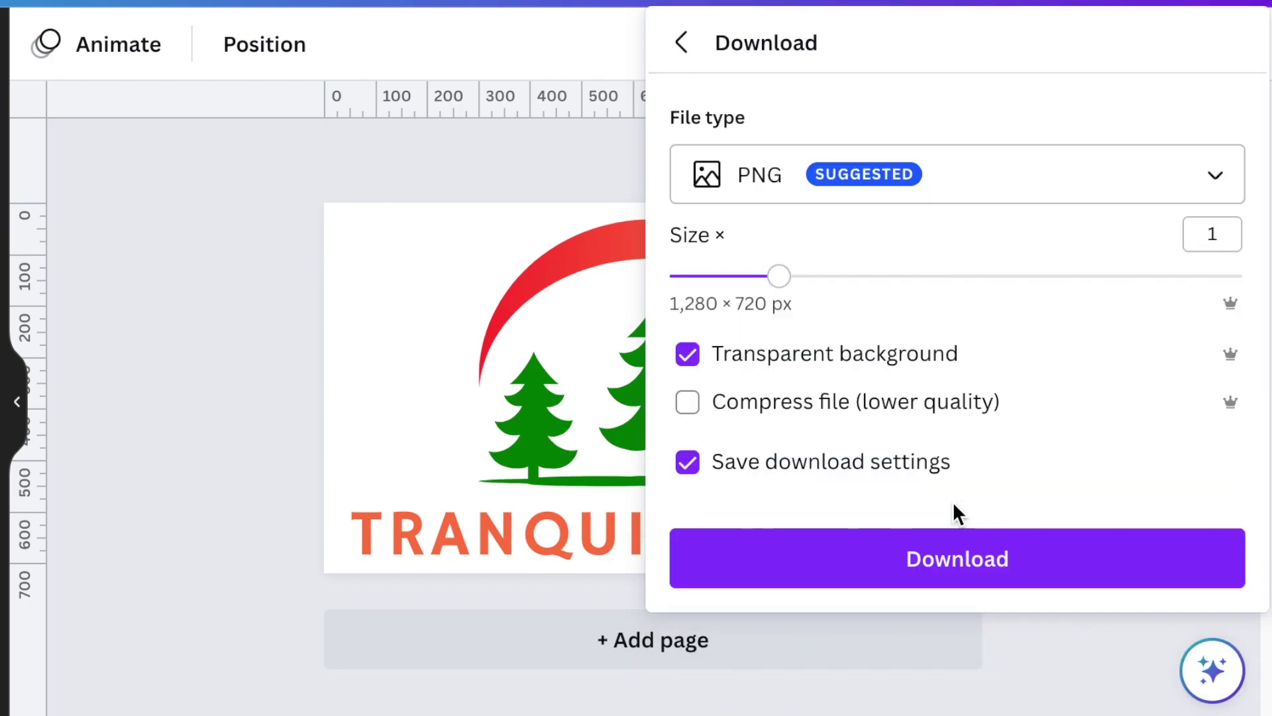
{"action": "left_click", "coordinate": [924, 562]}
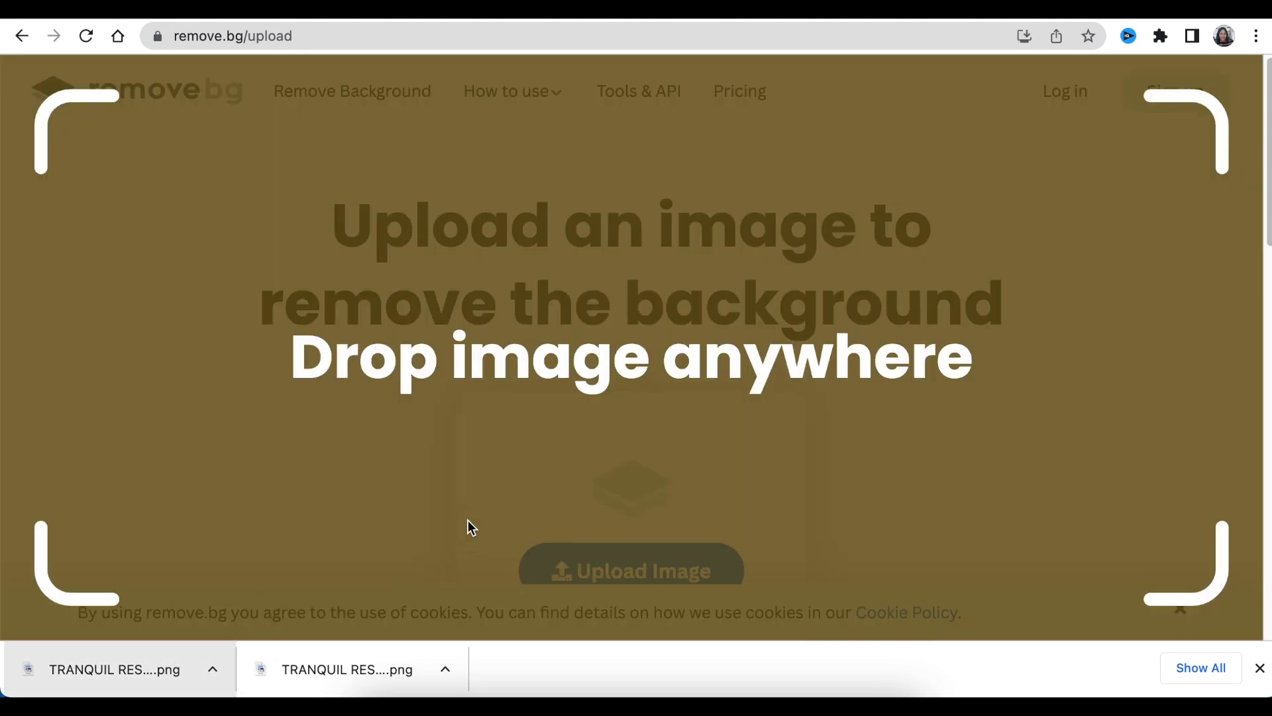
Upload the logo PNG to remove.bg and download the background-free result
{"action": "left_click_drag", "start_coordinate": [126, 671], "coordinate": [468, 524]}
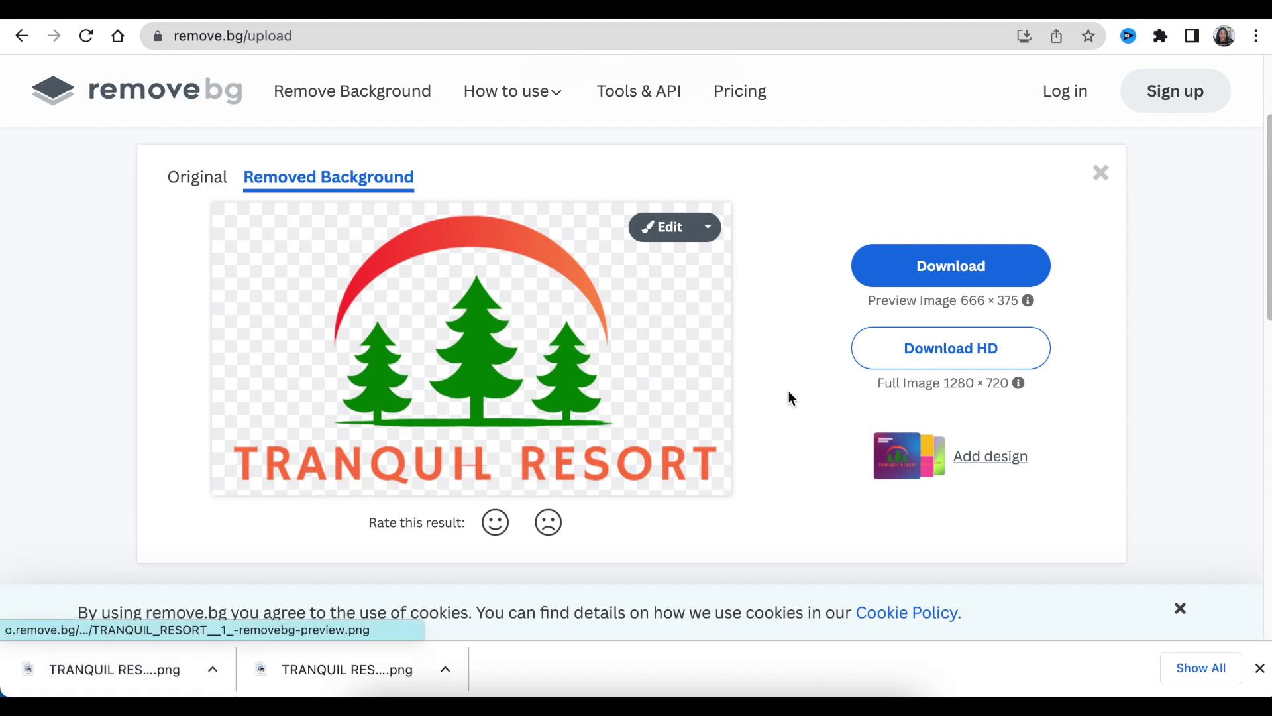
{"action": "left_click", "coordinate": [954, 265]}
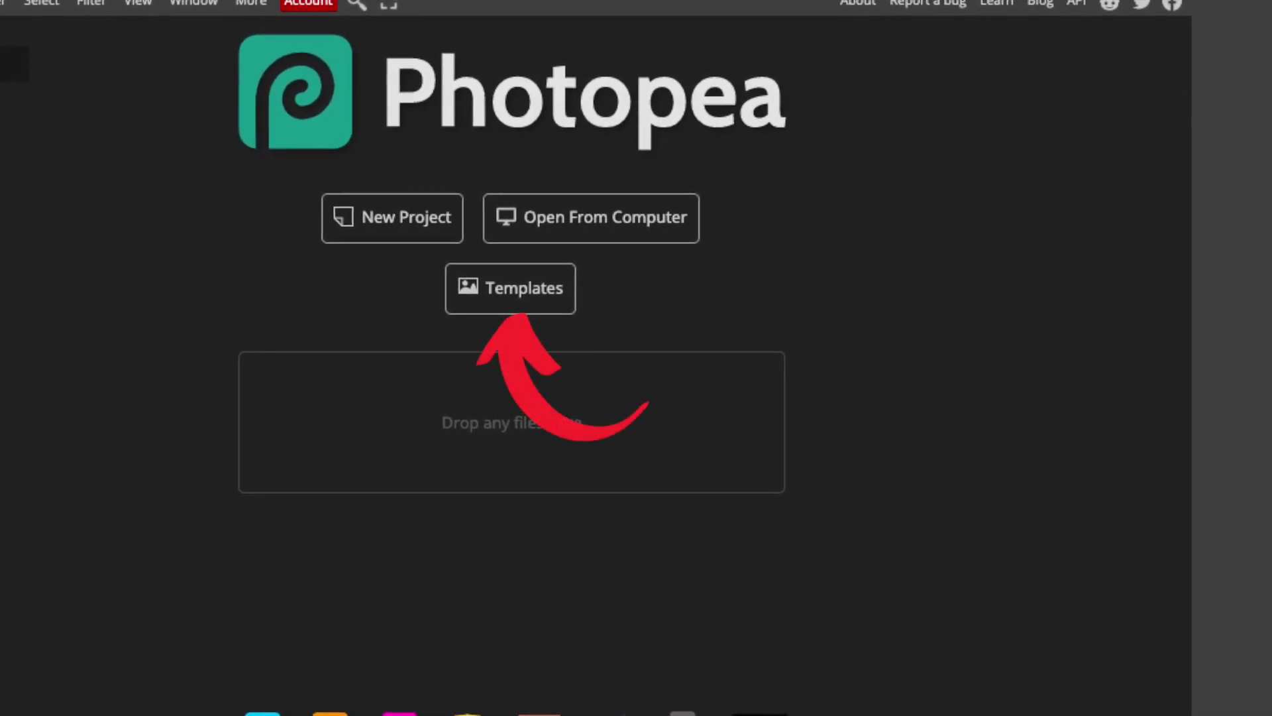
Open the Elegant Logo Mockup from Photopea's Templates library as an editable document
{"action": "left_click", "coordinate": [436, 294]}
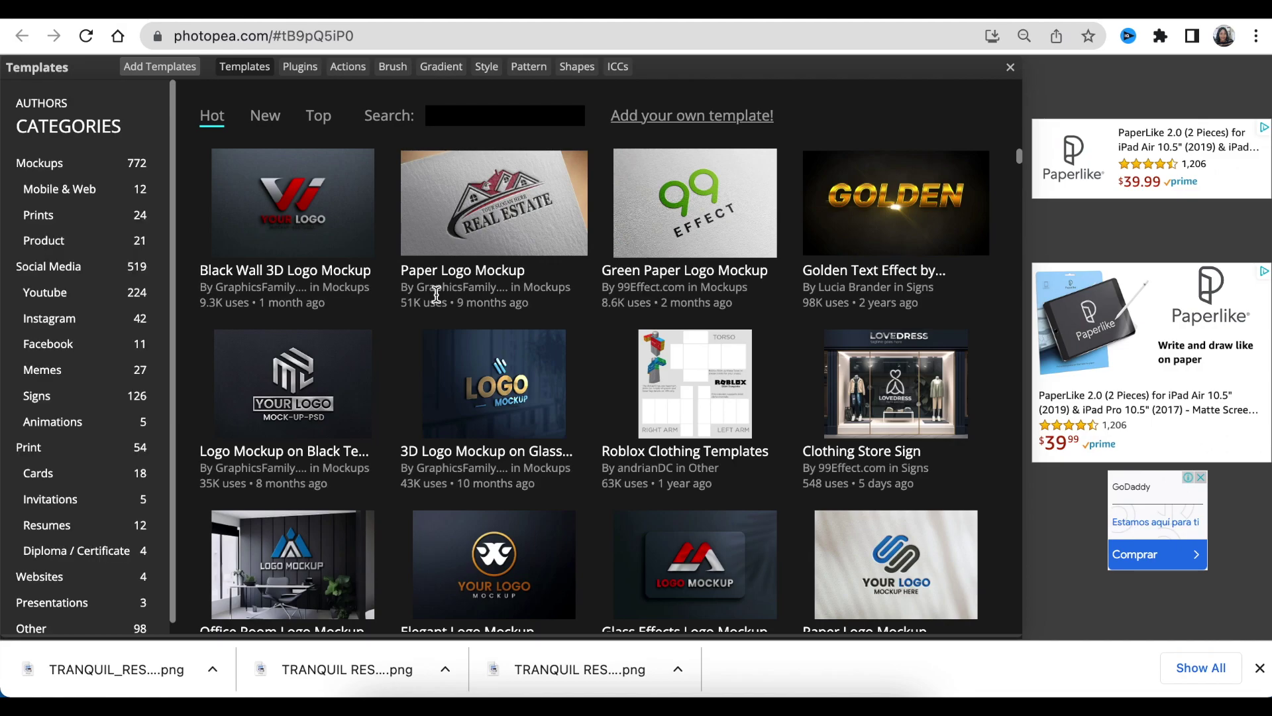
{"action": "scroll", "coordinate": [458, 398], "scroll_direction": "down", "scroll_amount": 1}
{"action": "scroll", "coordinate": [463, 423], "scroll_direction": "down", "scroll_amount": 3}
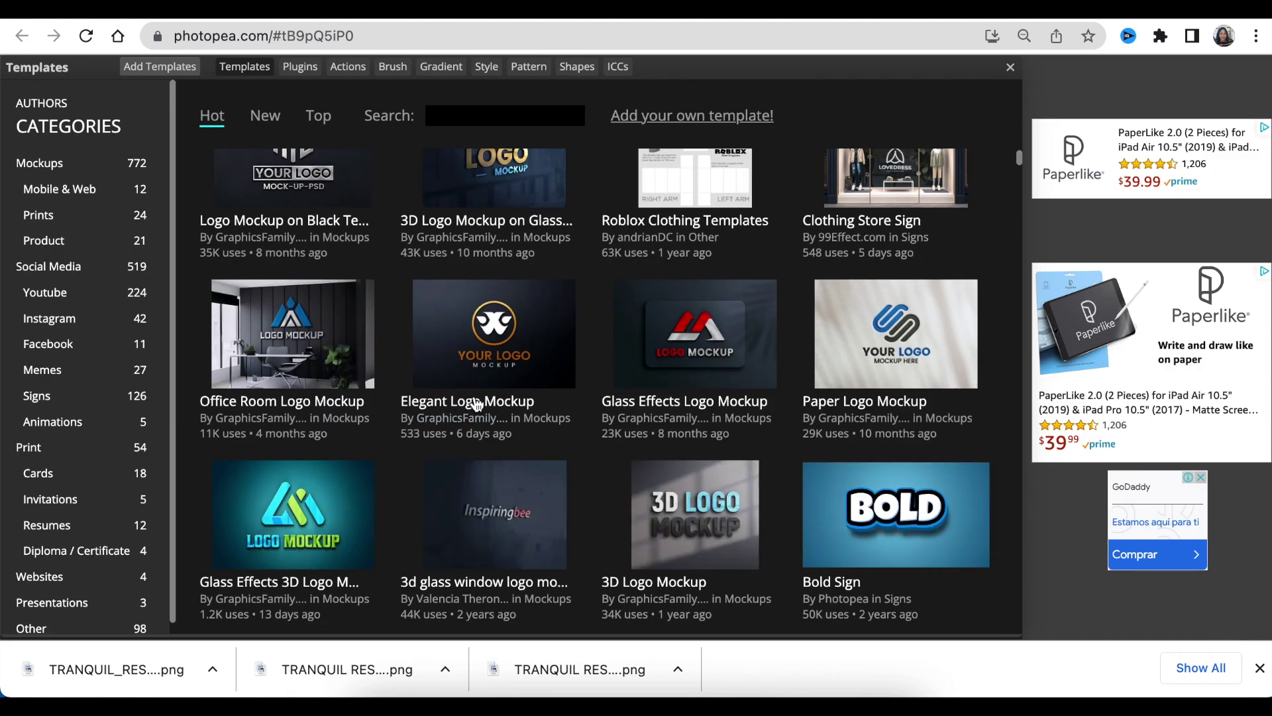
{"action": "left_click", "coordinate": [476, 404]}
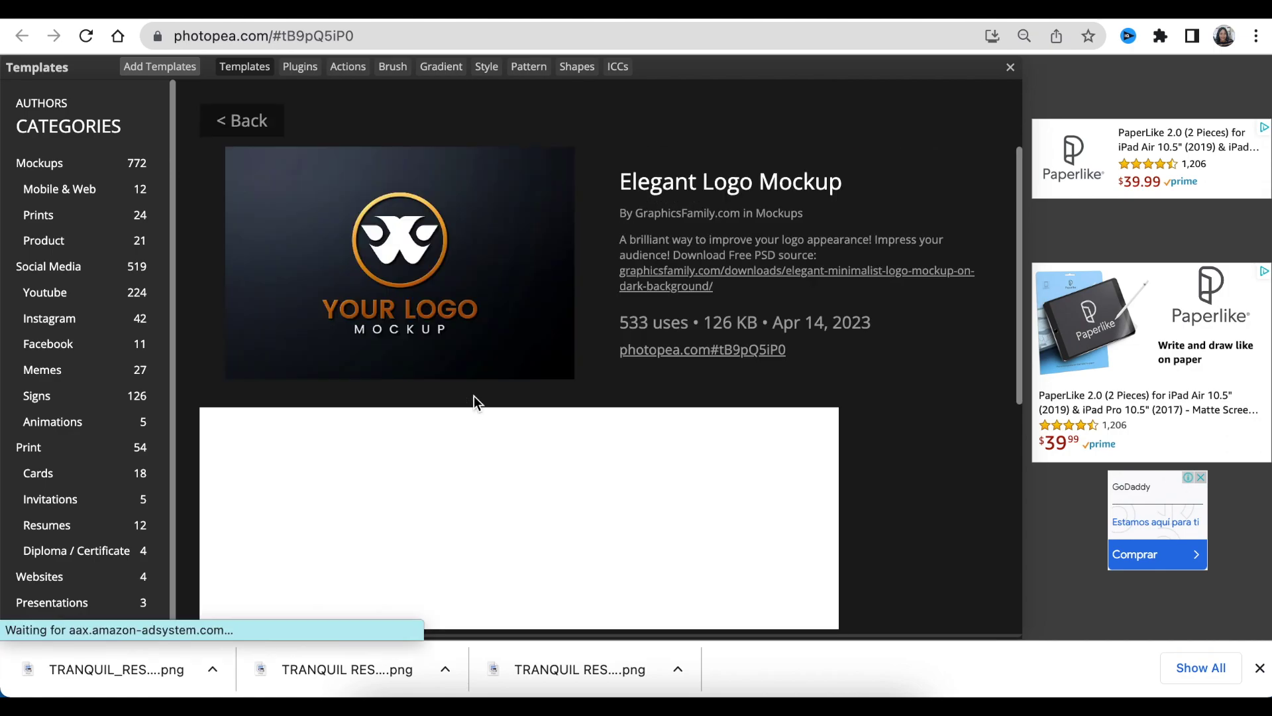
{"action": "left_click", "coordinate": [652, 350]}
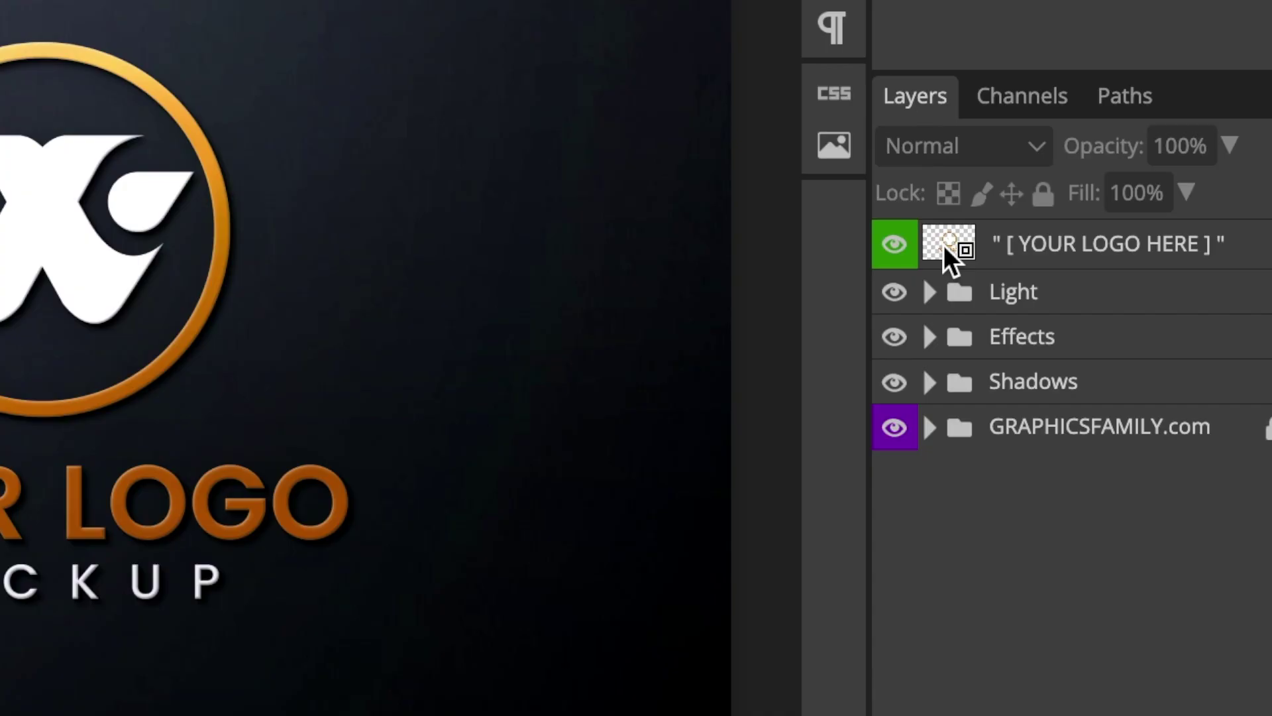
Open the YOUR LOGO HERE placeholder, hide the GraphicsFamily sample and enlarge the TRANQUIL RESORT logo
{"action": "double_click", "coordinate": [945, 250]}
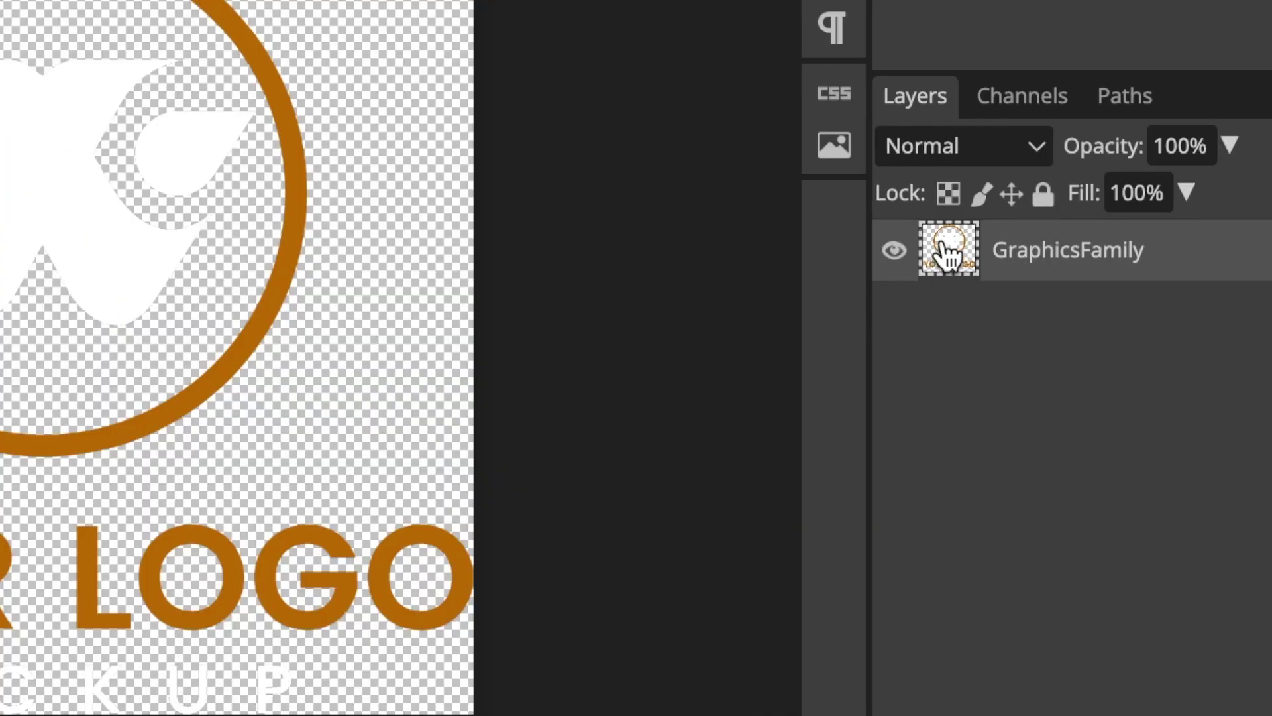
{"action": "left_click", "coordinate": [893, 250]}
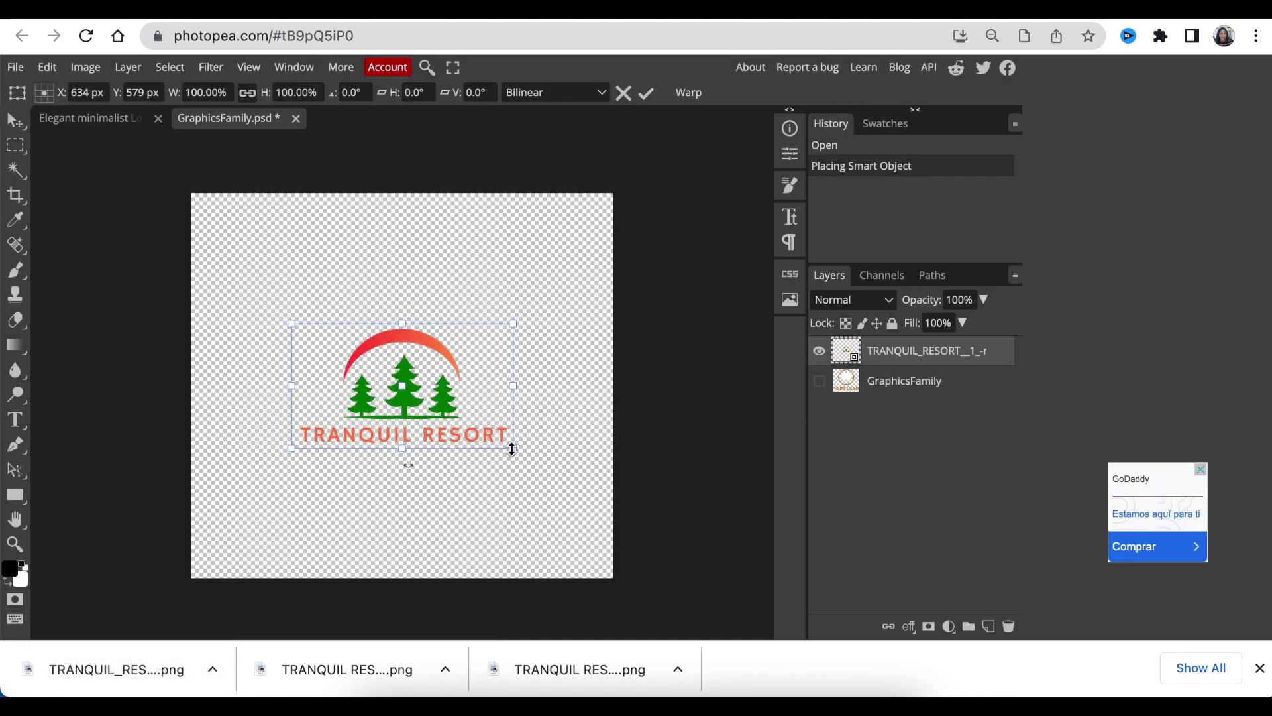
{"action": "left_click_drag", "start_coordinate": [513, 448], "coordinate": [716, 599]}
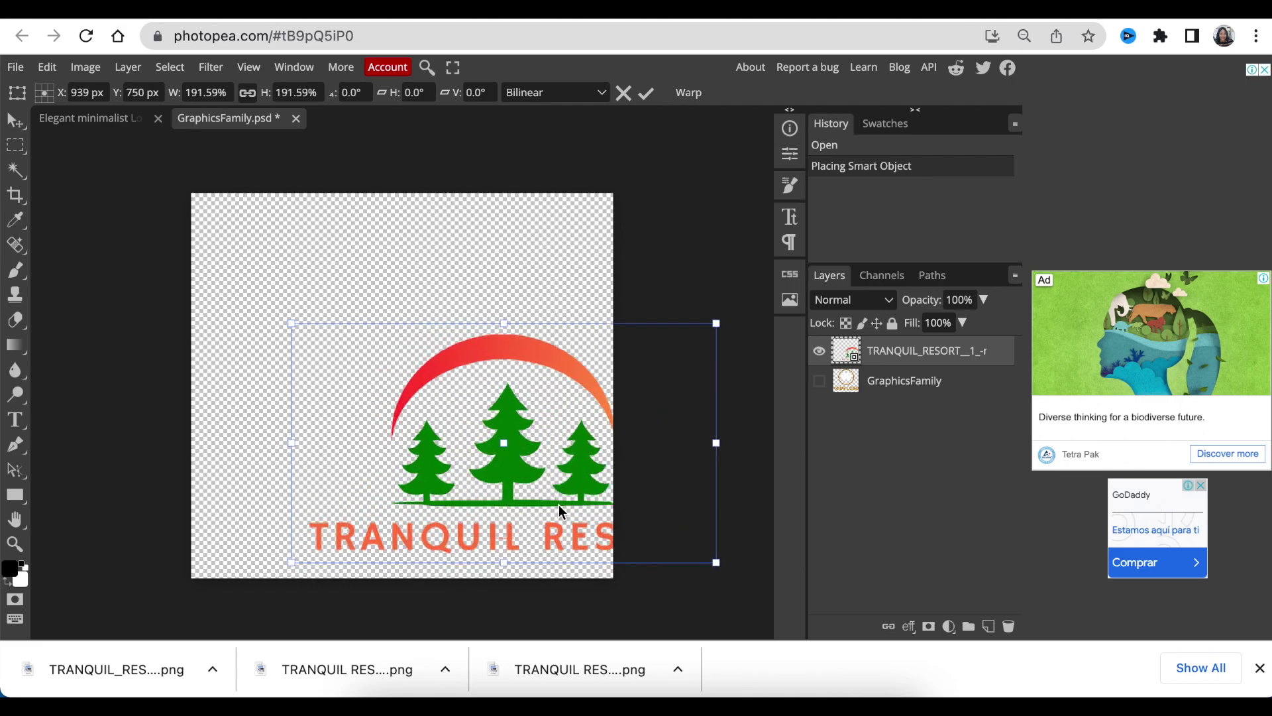
Centre the TRANQUIL RESORT logo on the placeholder canvas and save it
{"action": "left_click_drag", "start_coordinate": [560, 511], "coordinate": [446, 452]}
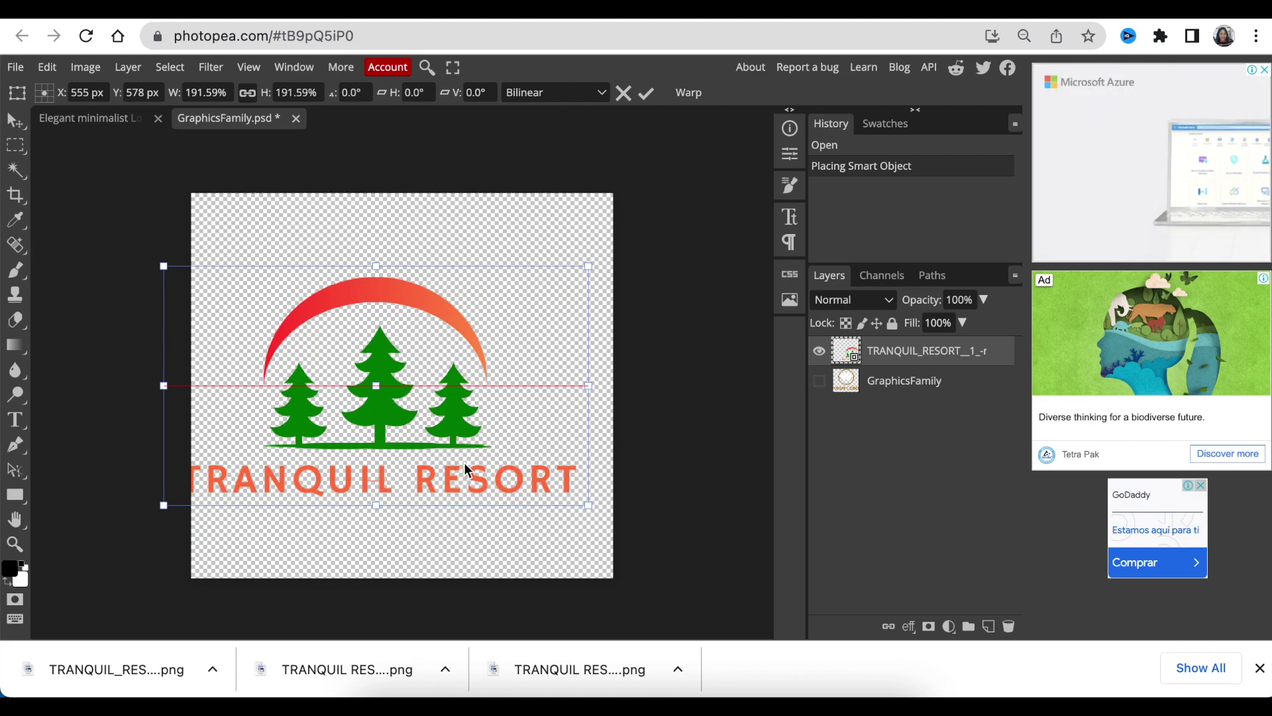
{"action": "left_click_drag", "start_coordinate": [479, 470], "coordinate": [483, 472]}
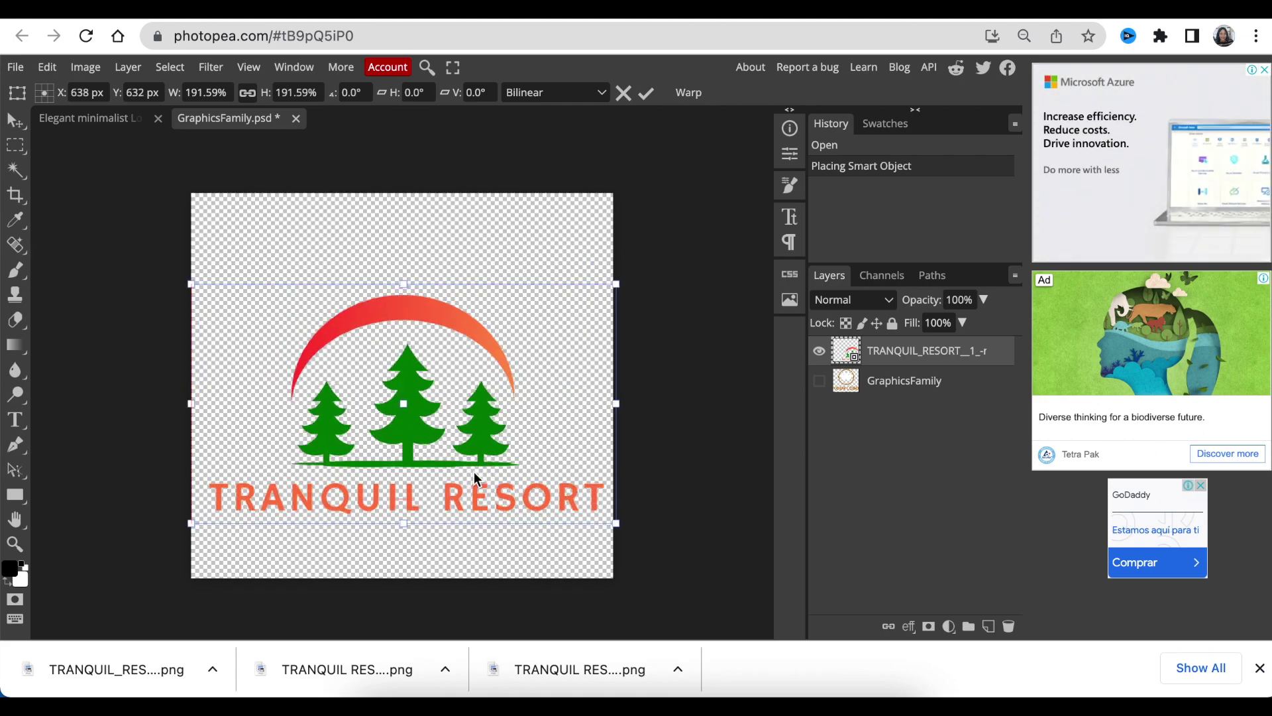
{"action": "left_click_drag", "start_coordinate": [474, 471], "coordinate": [474, 452]}
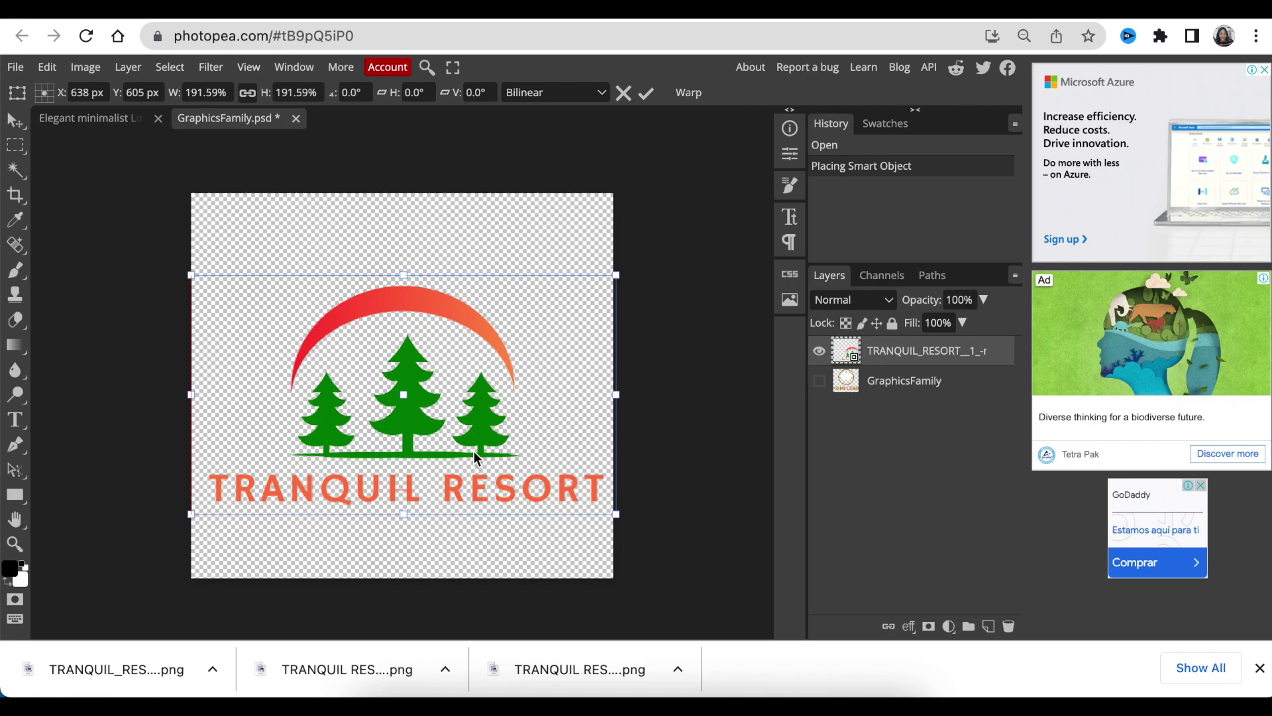
{"action": "key", "text": "shift+Up"}
{"action": "key", "text": "shift+Up"}
{"action": "key", "text": "shift+Up"}
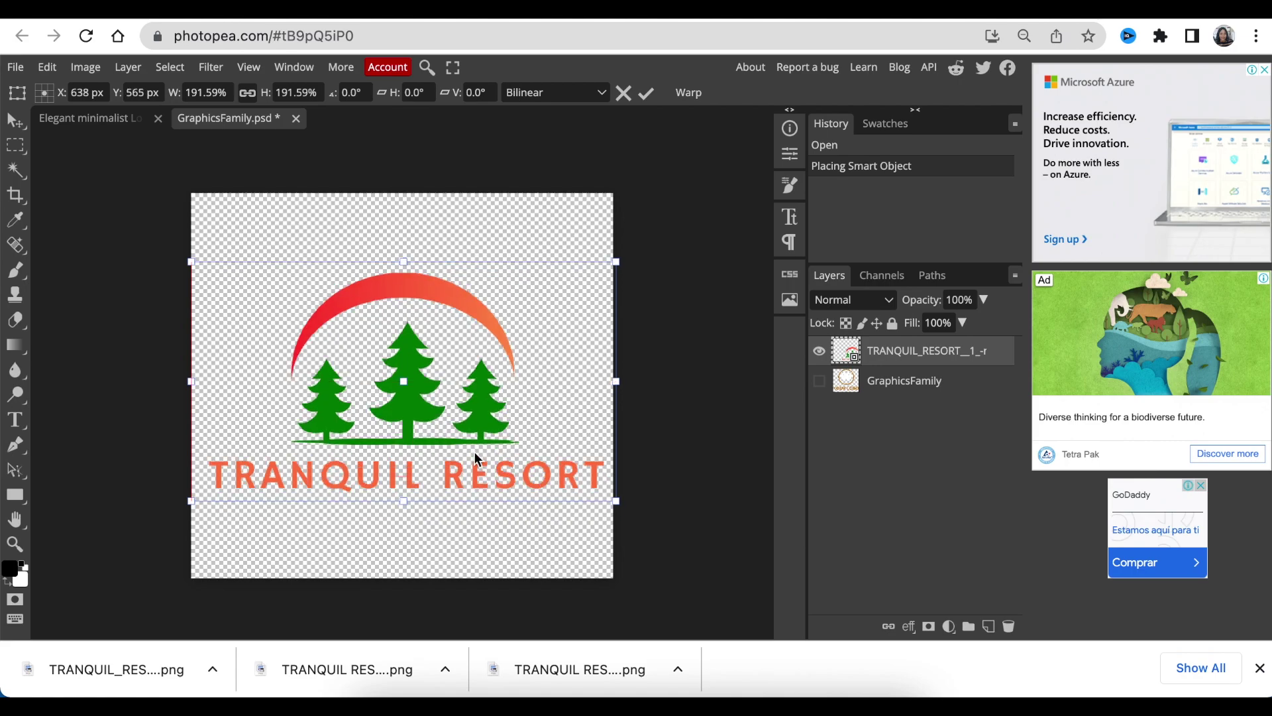
{"action": "left_click_drag", "start_coordinate": [474, 450], "coordinate": [474, 452]}
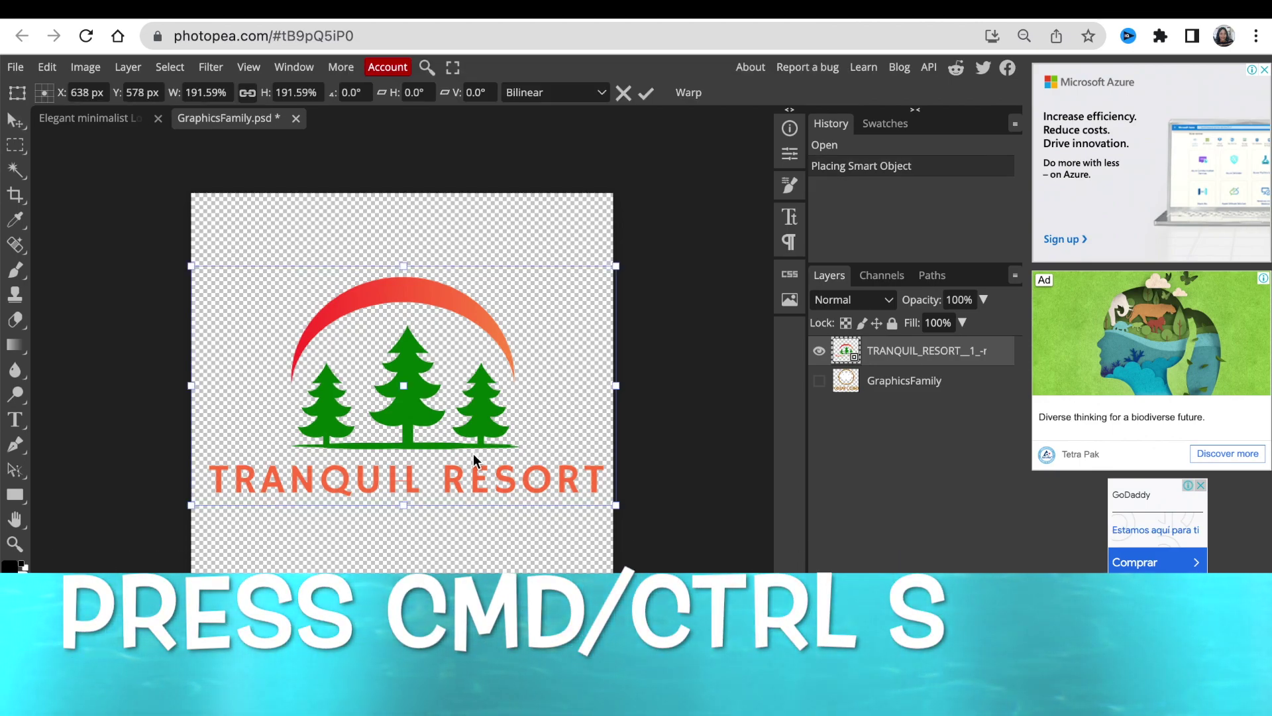
{"action": "key", "text": "ctrl+s"}
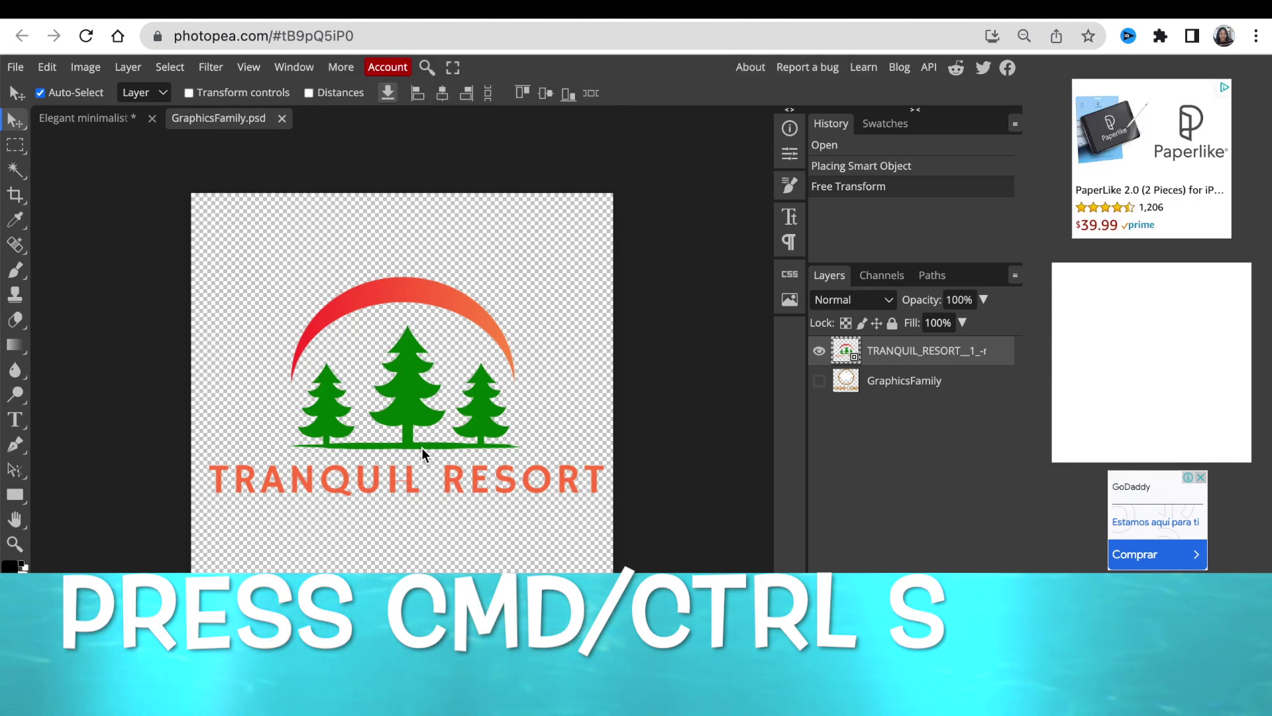
Save the logo into the mockup and return to the Elegant minimalist document
{"action": "key", "text": "ctrl+s"}
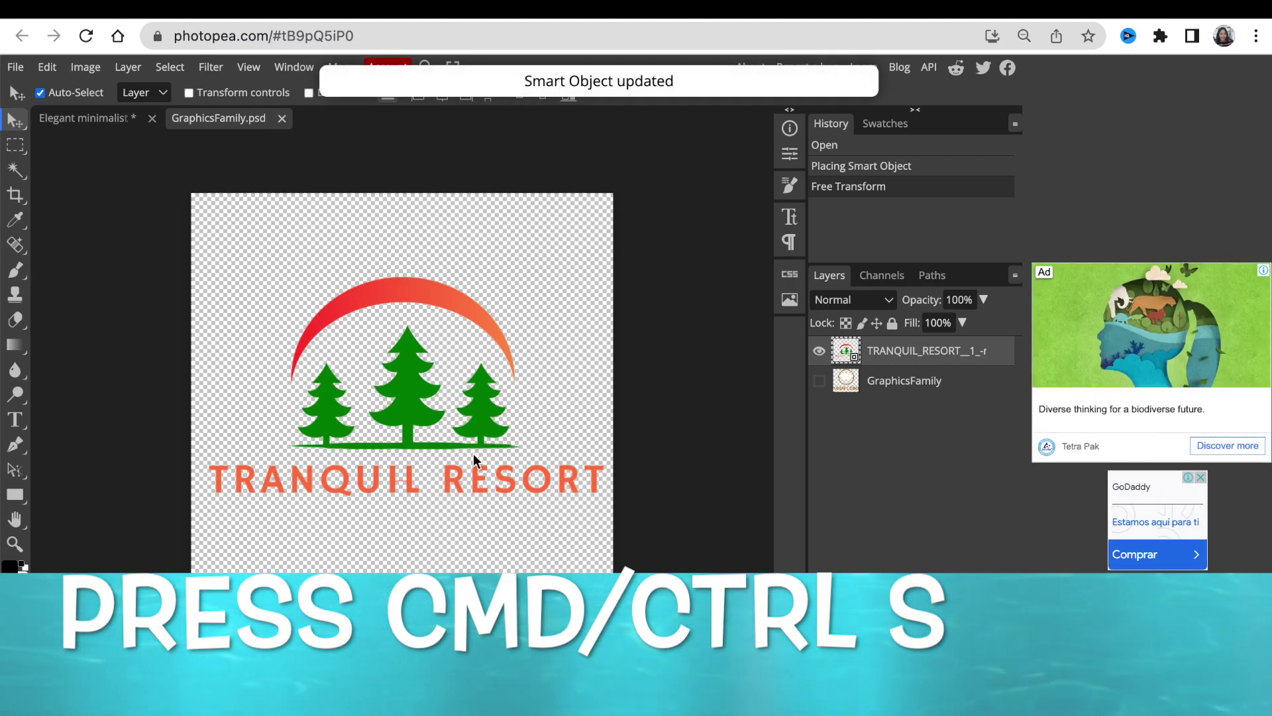
{"action": "key", "text": "ctrl+s"}
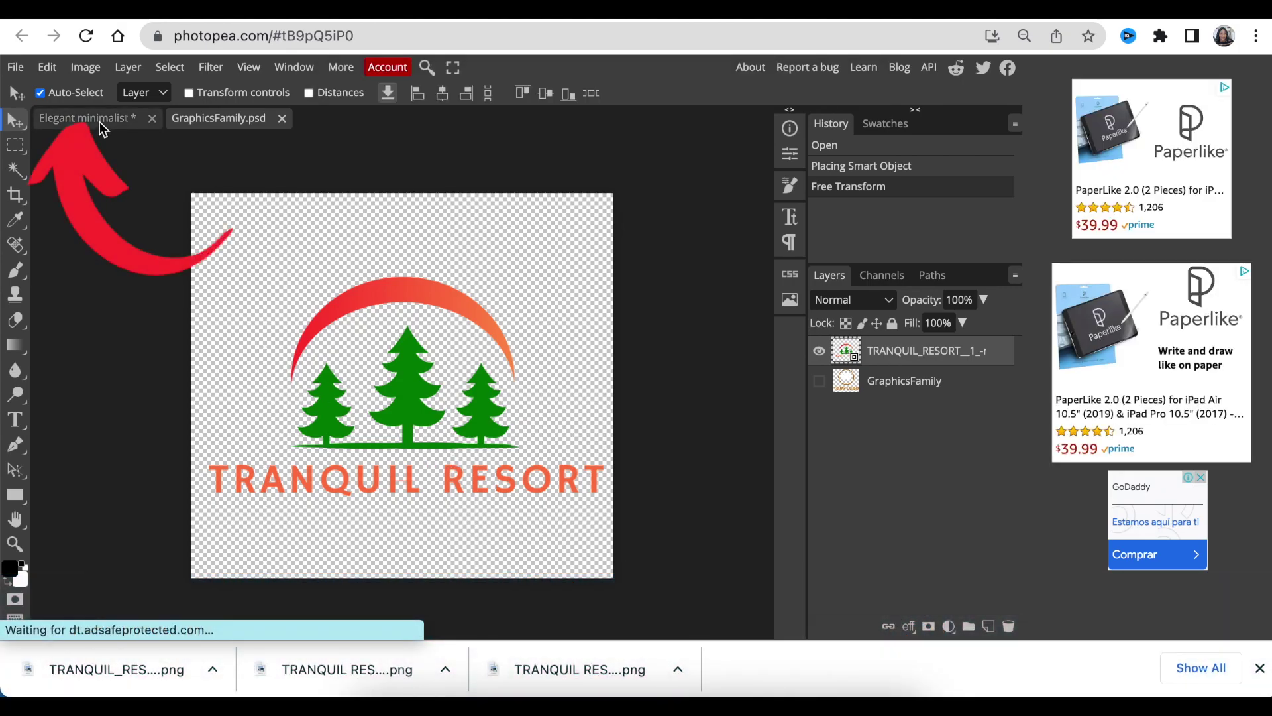
{"action": "left_click", "coordinate": [100, 121]}
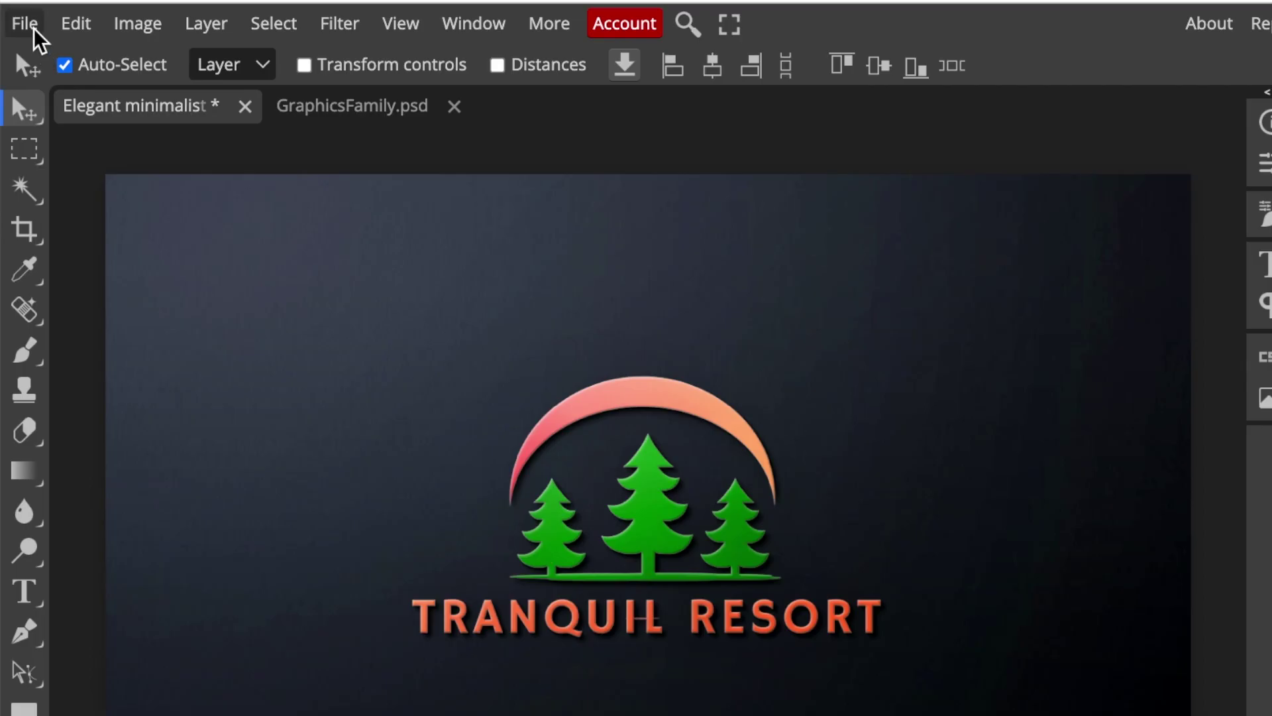
Export the finished mockup as a 1350×900 PNG
{"action": "left_click", "coordinate": [15, 67]}
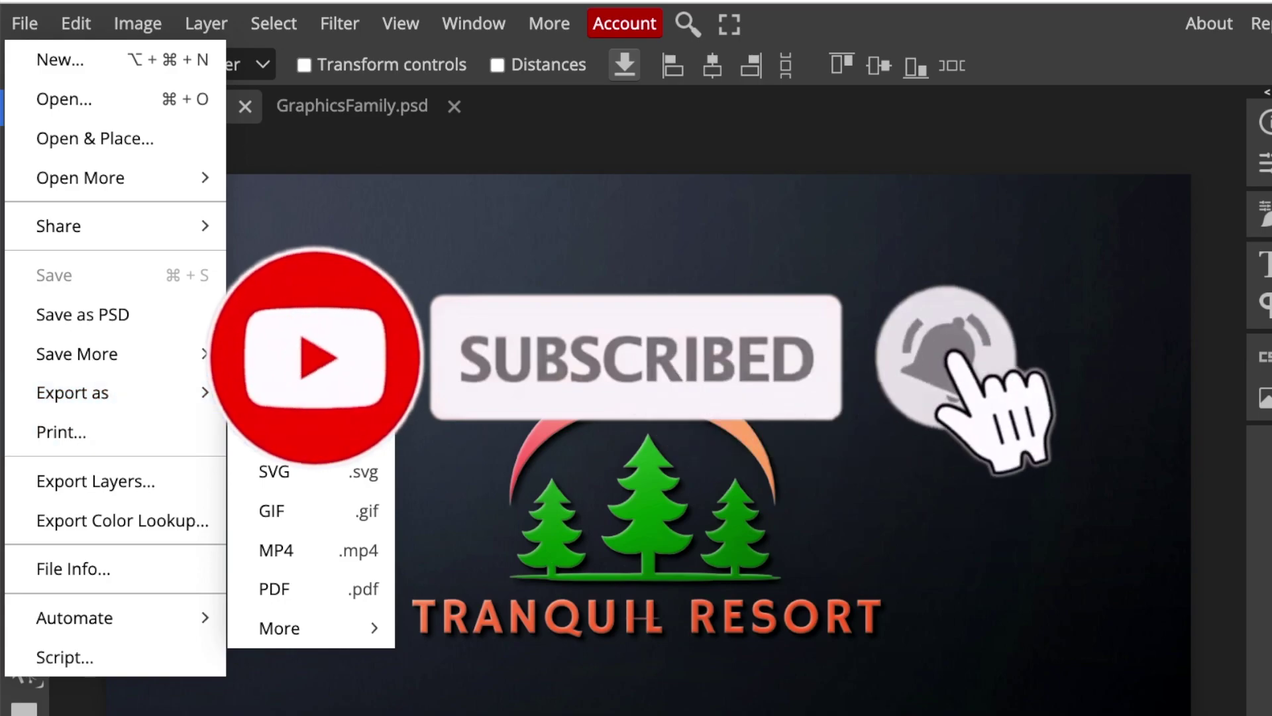
{"action": "left_click", "coordinate": [275, 392]}
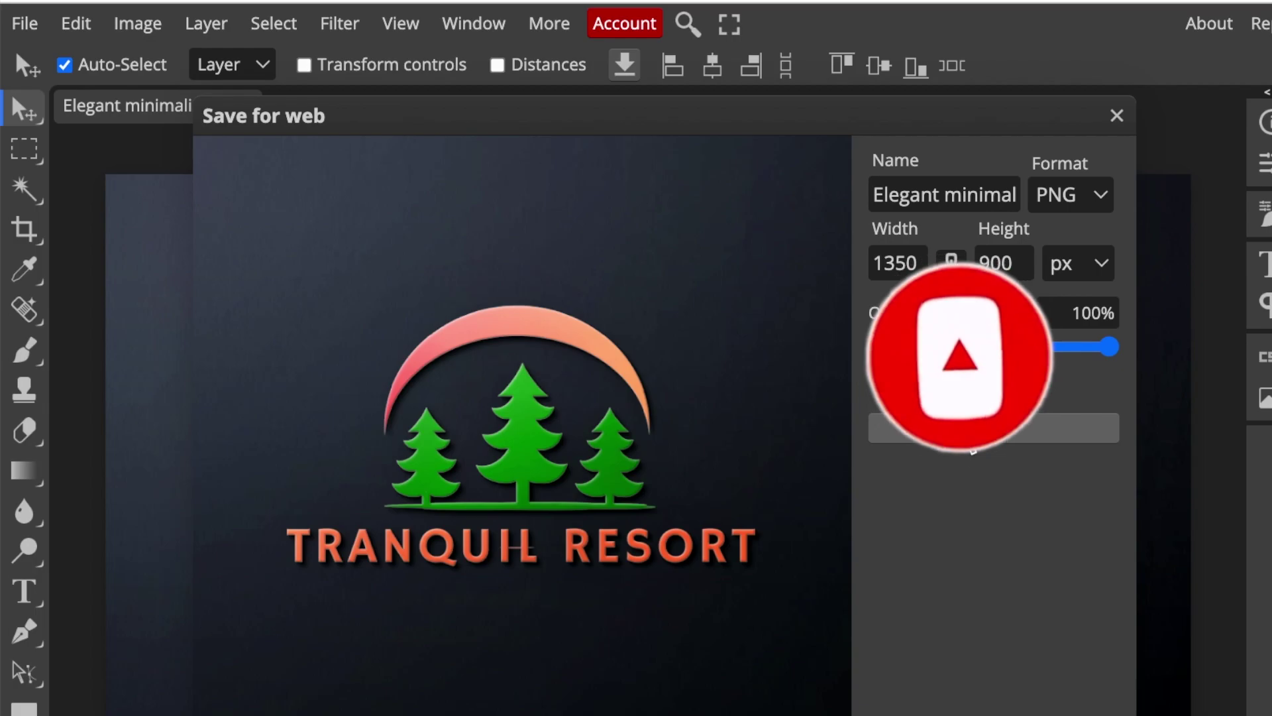
{"action": "left_click", "coordinate": [964, 429]}
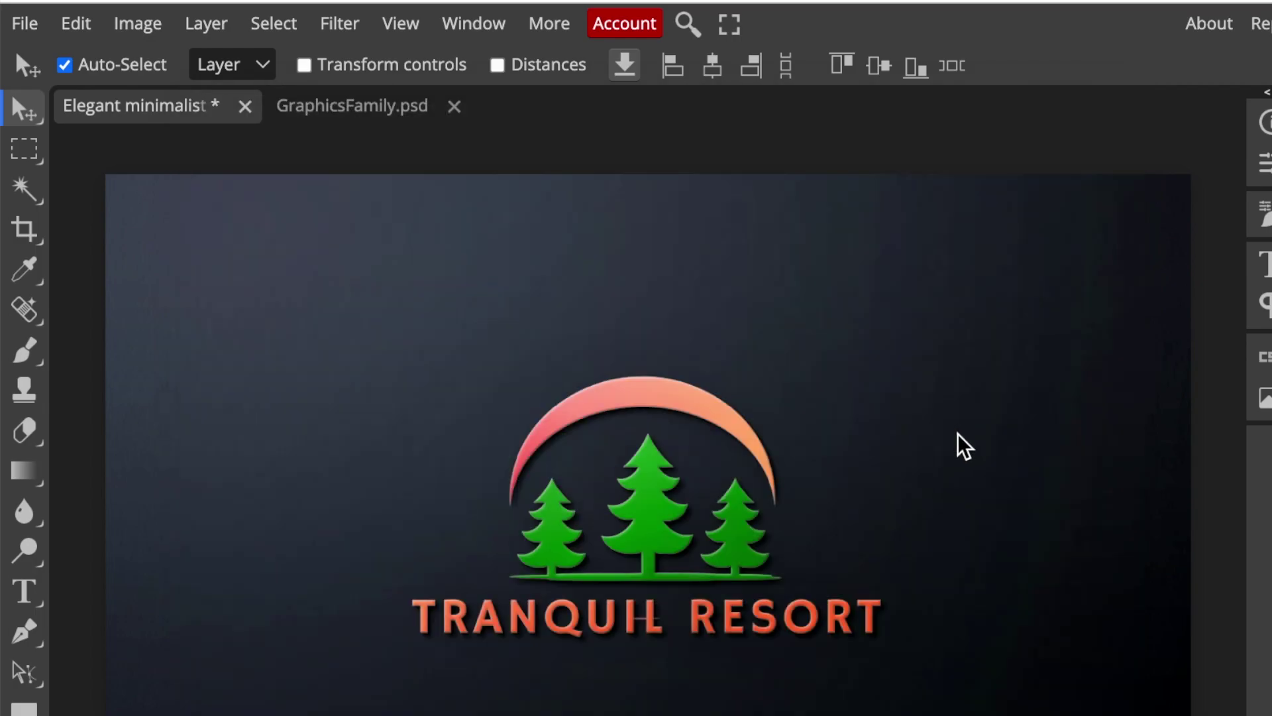